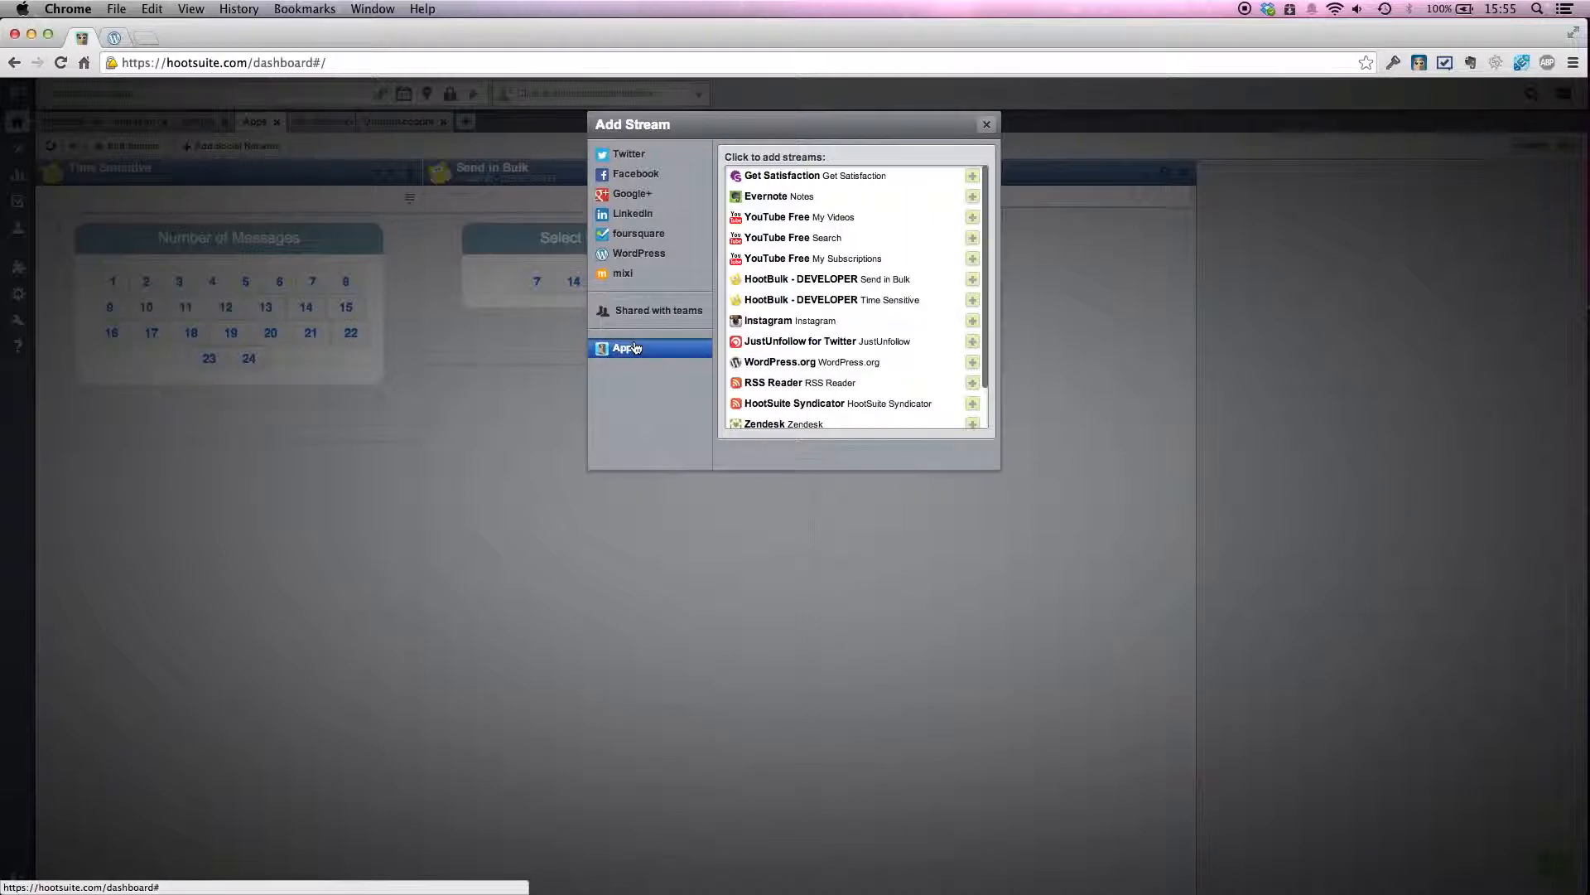
# - Add a WordPress stream of type Scheduled Blog Posts for the hootbulk profile and close the Add Stream dialog
pyautogui.click(975, 283)
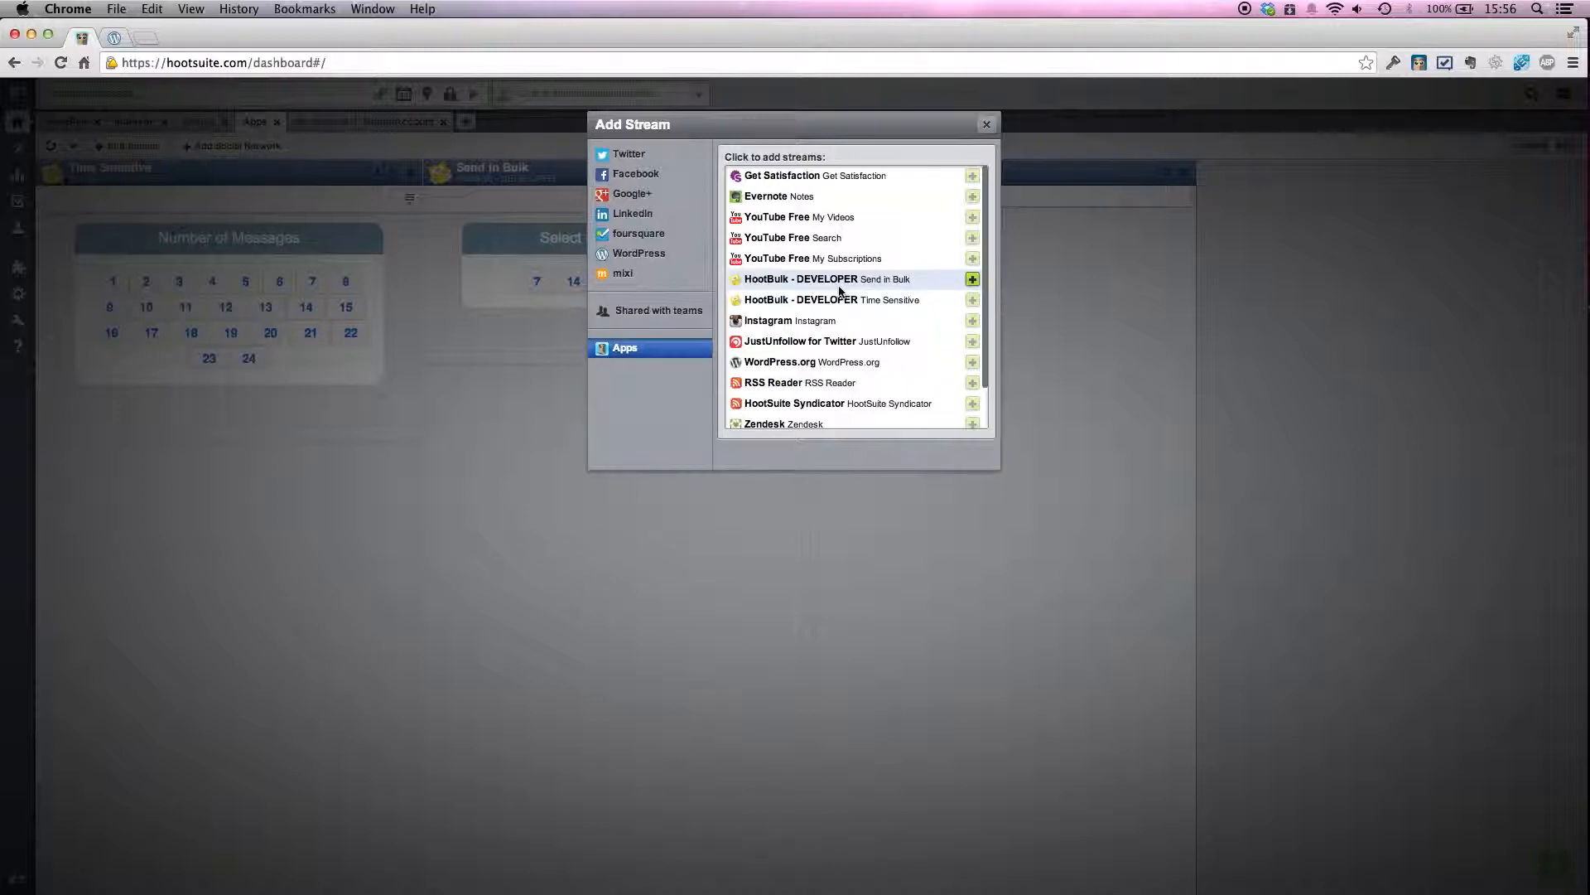
pyautogui.click(650, 261)
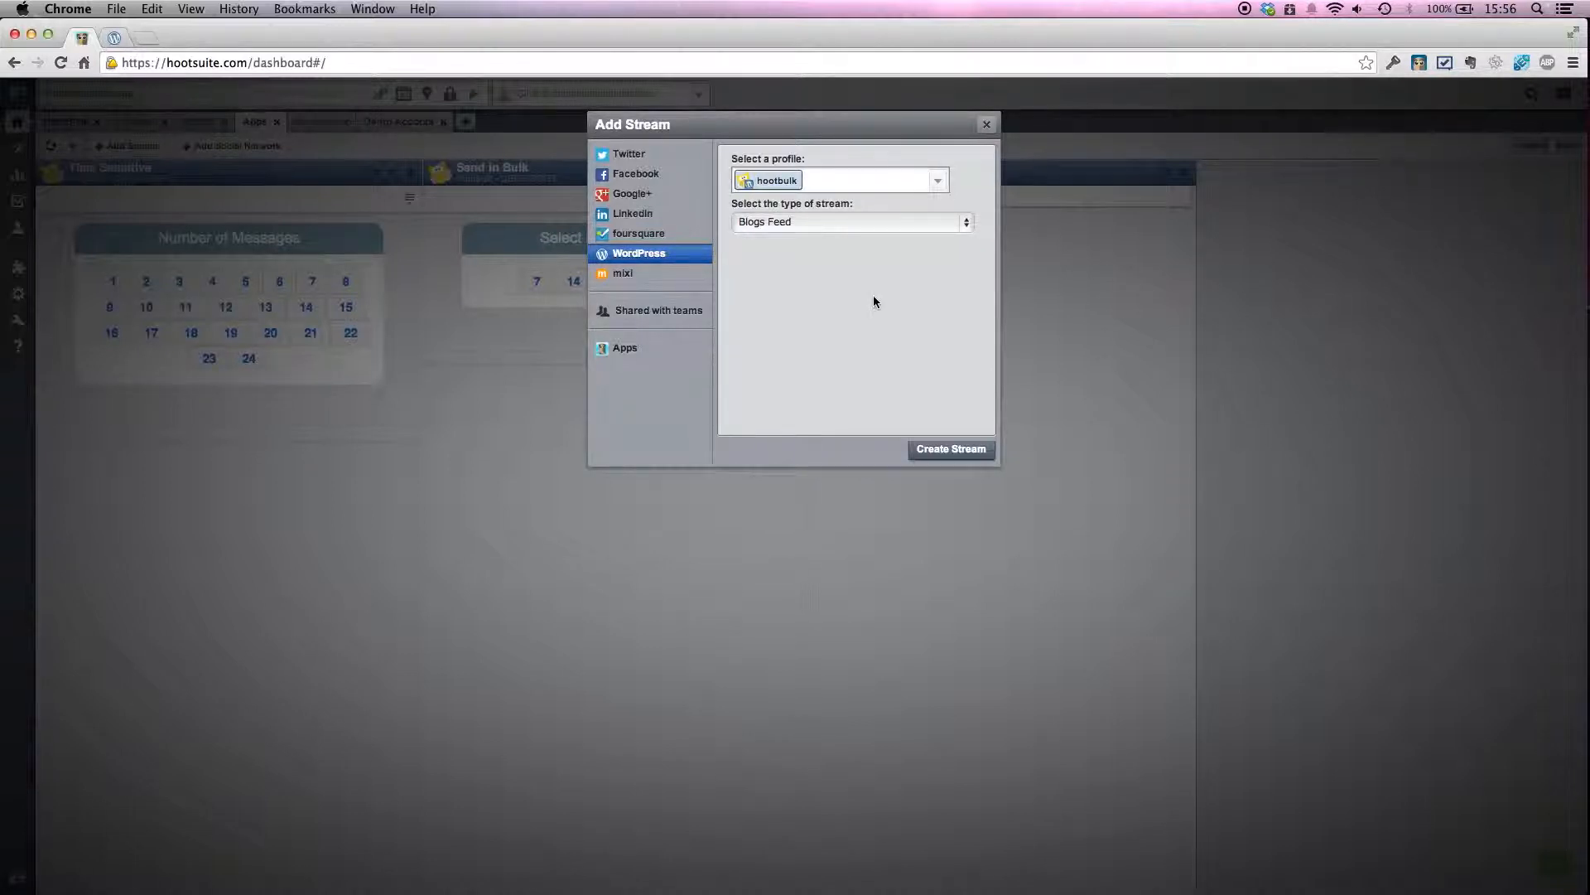
pyautogui.click(803, 222)
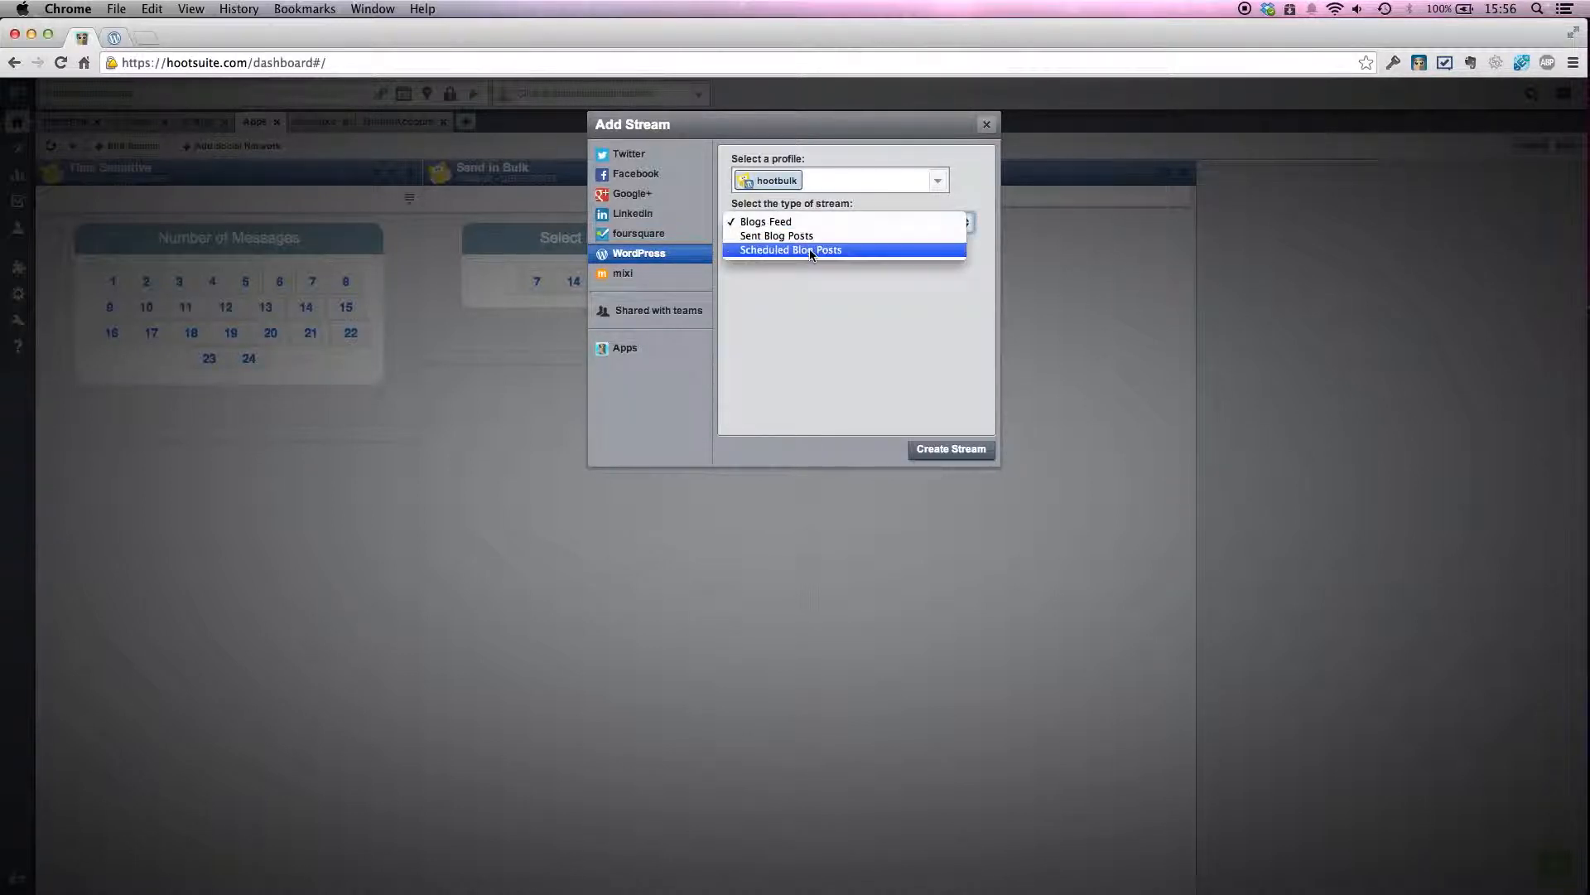
pyautogui.click(812, 250)
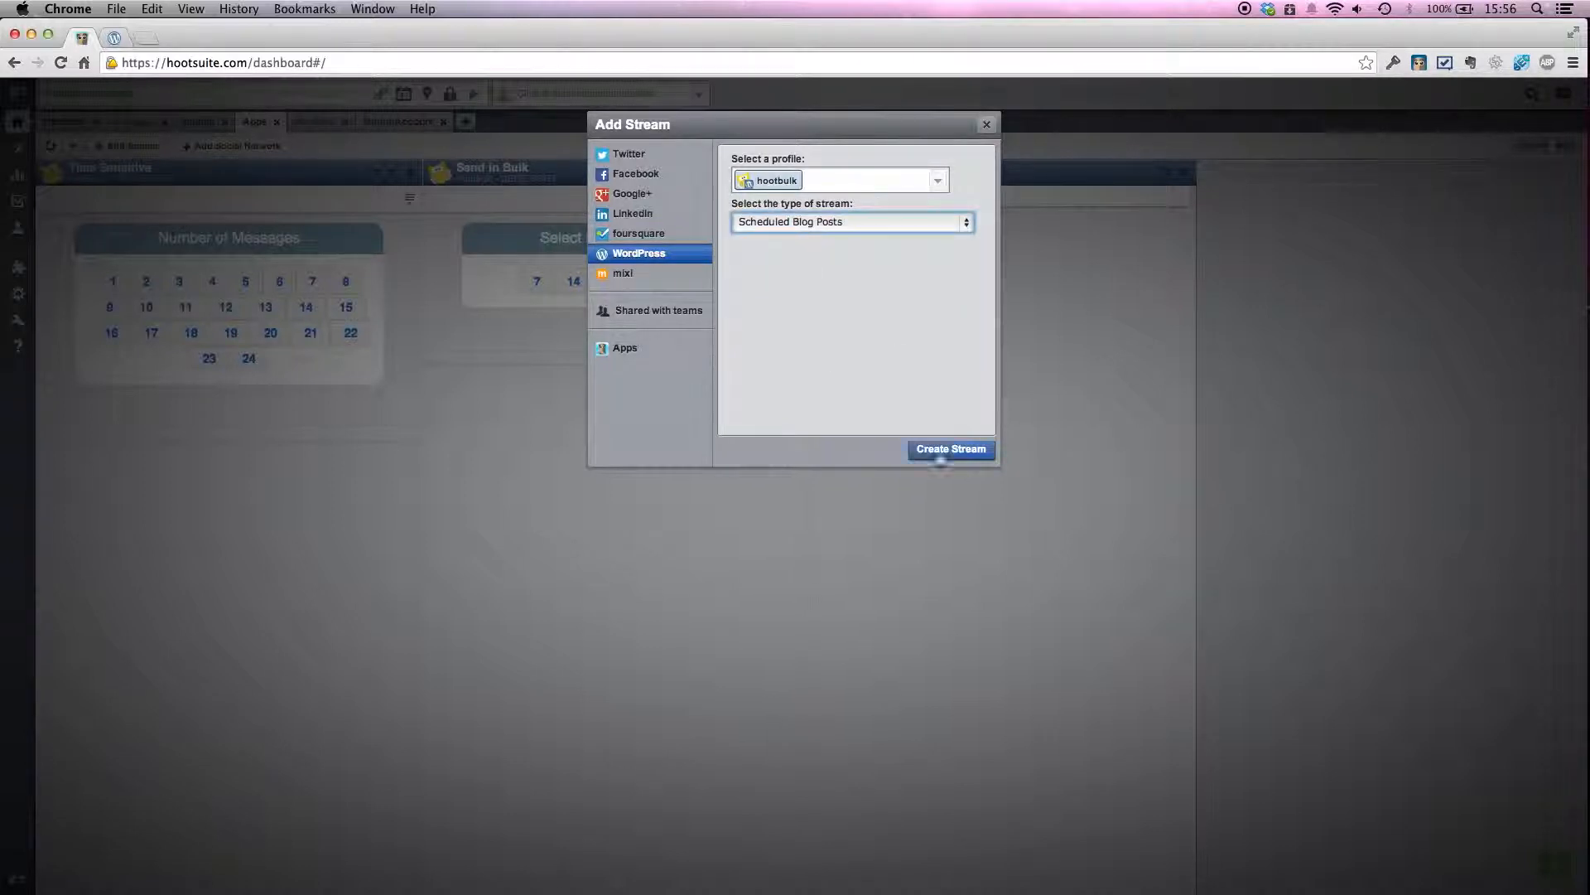
pyautogui.click(987, 126)
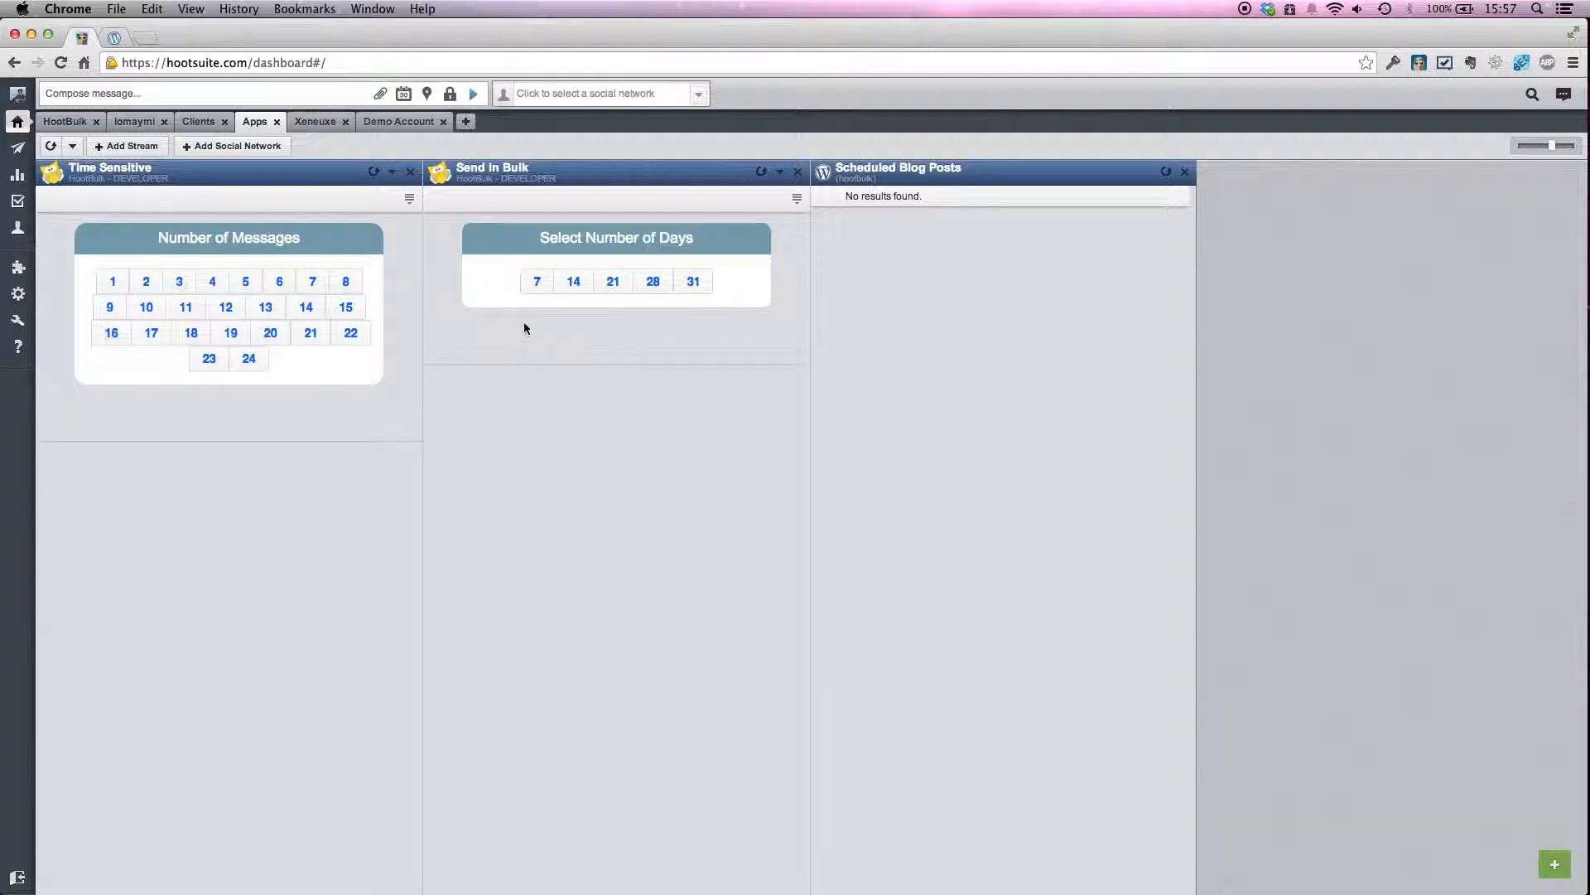
# - Switch to the WordPress admin and examine the names and descriptions of the post categories
pyautogui.click(536, 284)
pyautogui.click(114, 39)
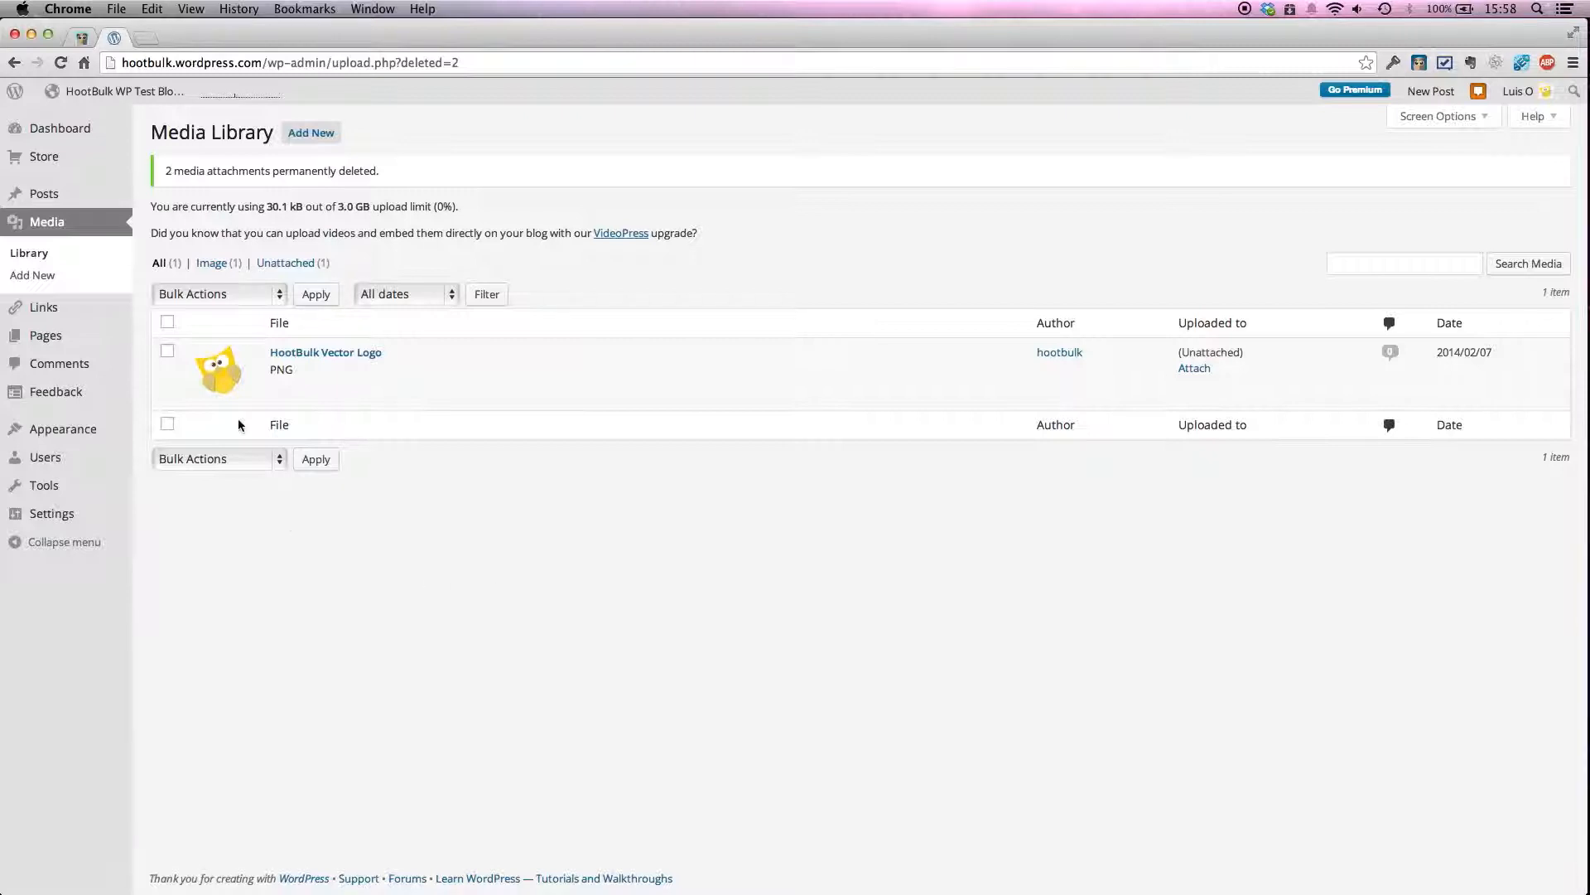
pyautogui.moveTo(33, 196)
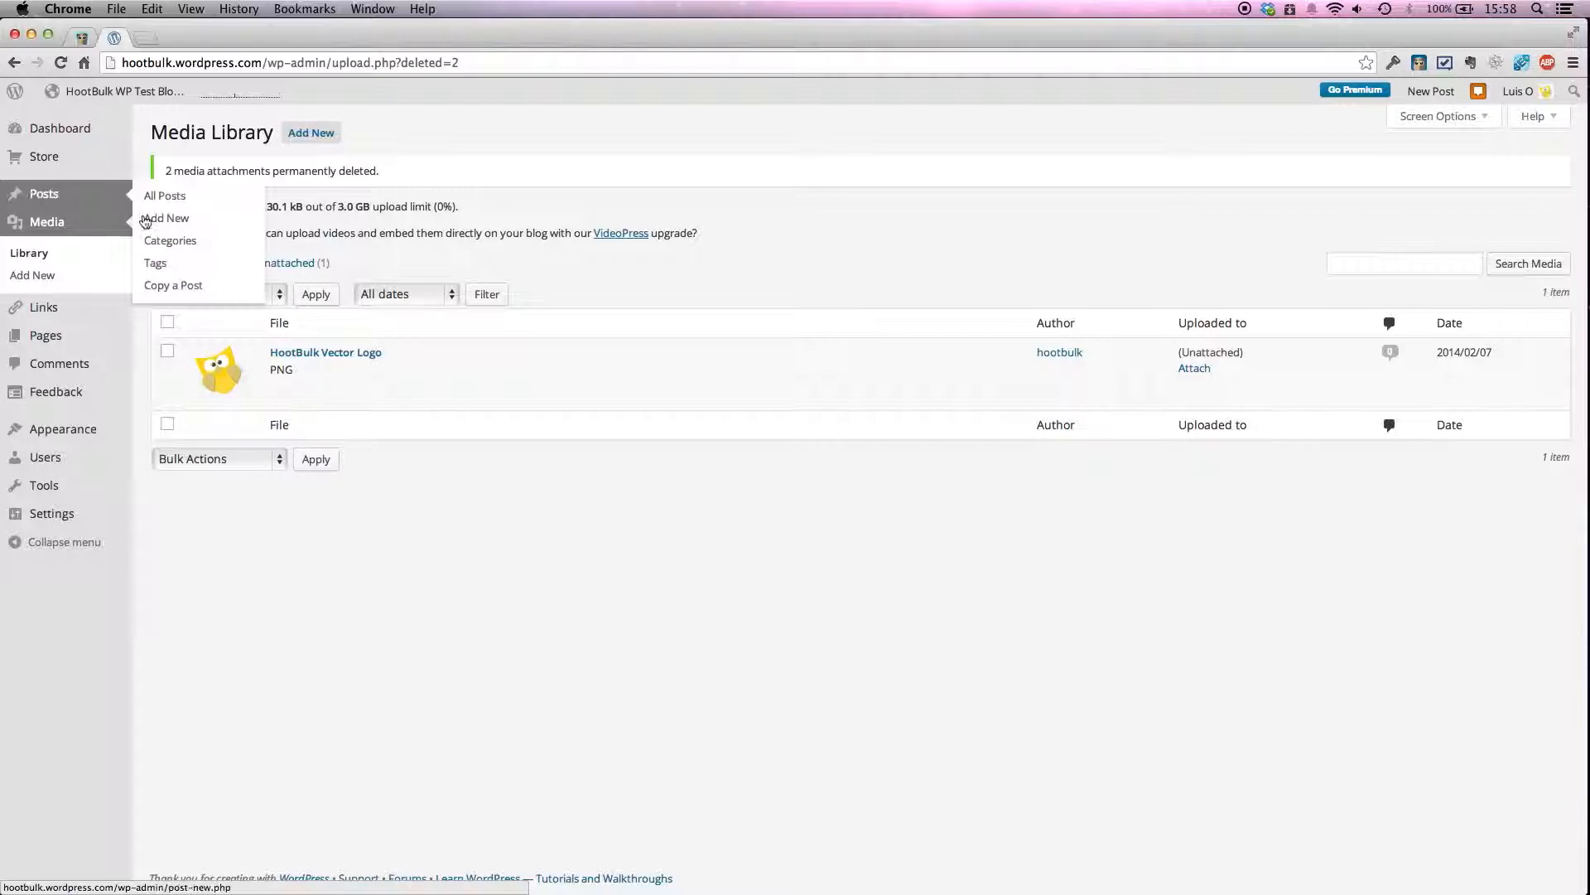
pyautogui.click(172, 244)
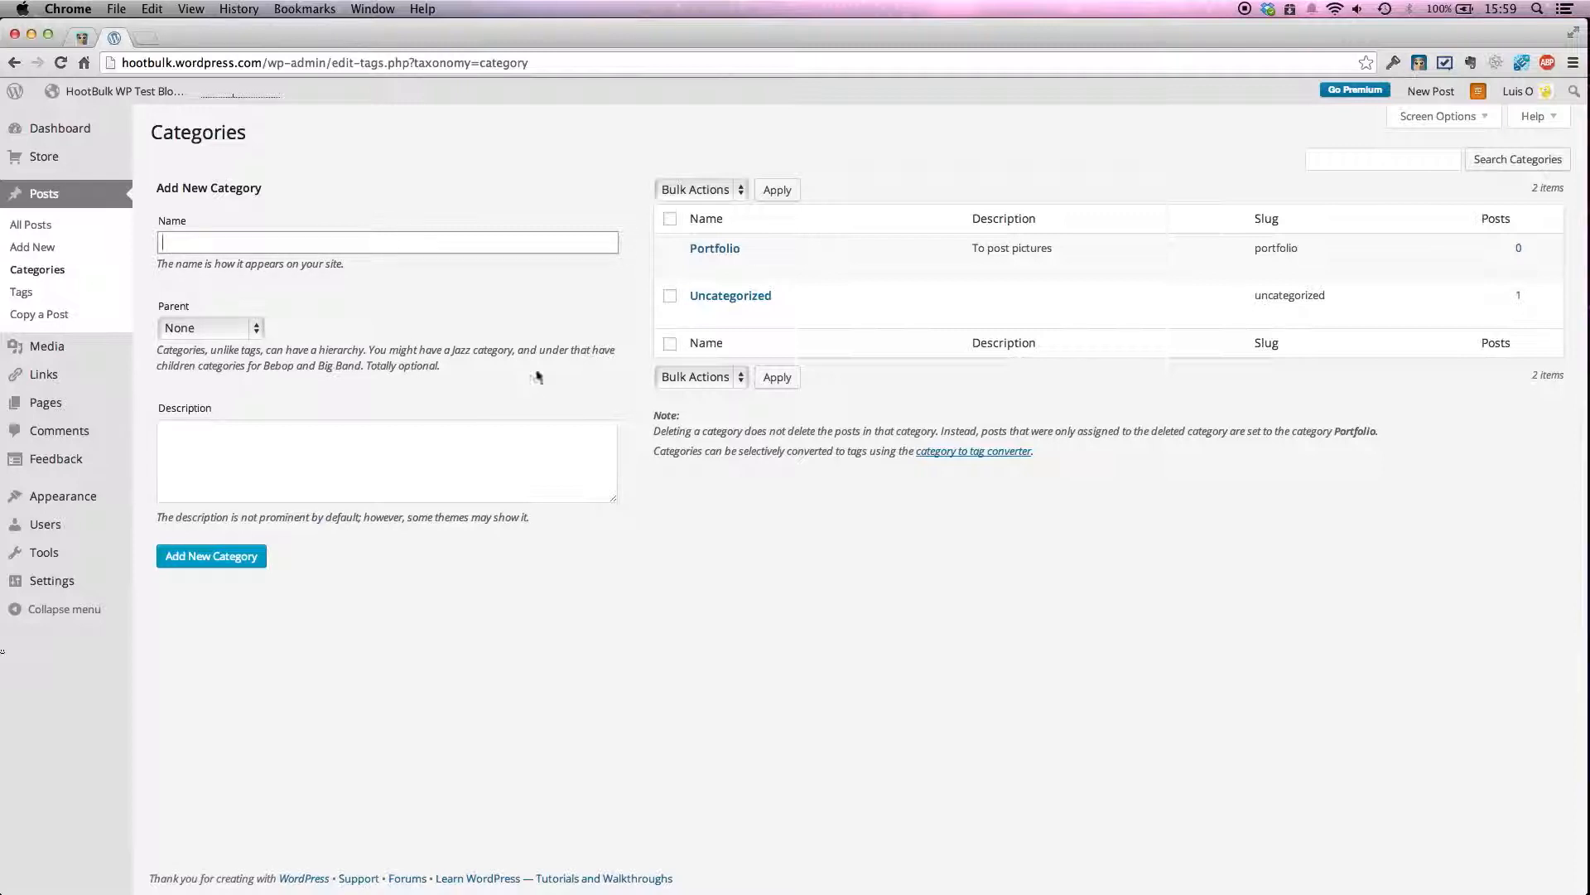
pyautogui.moveTo(729, 323)
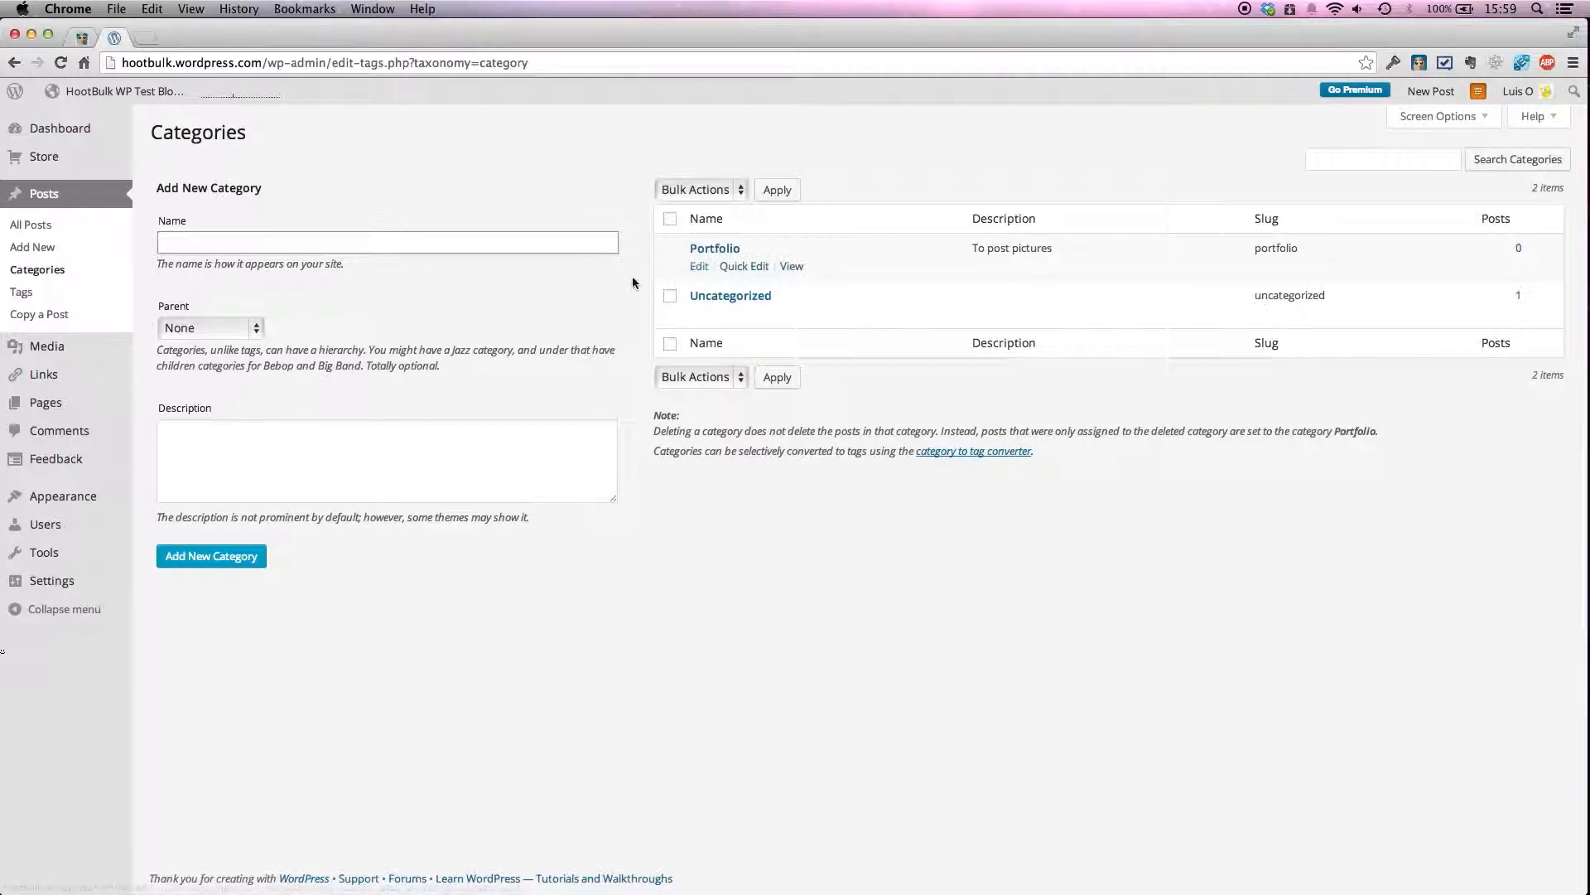
pyautogui.moveTo(1035, 253)
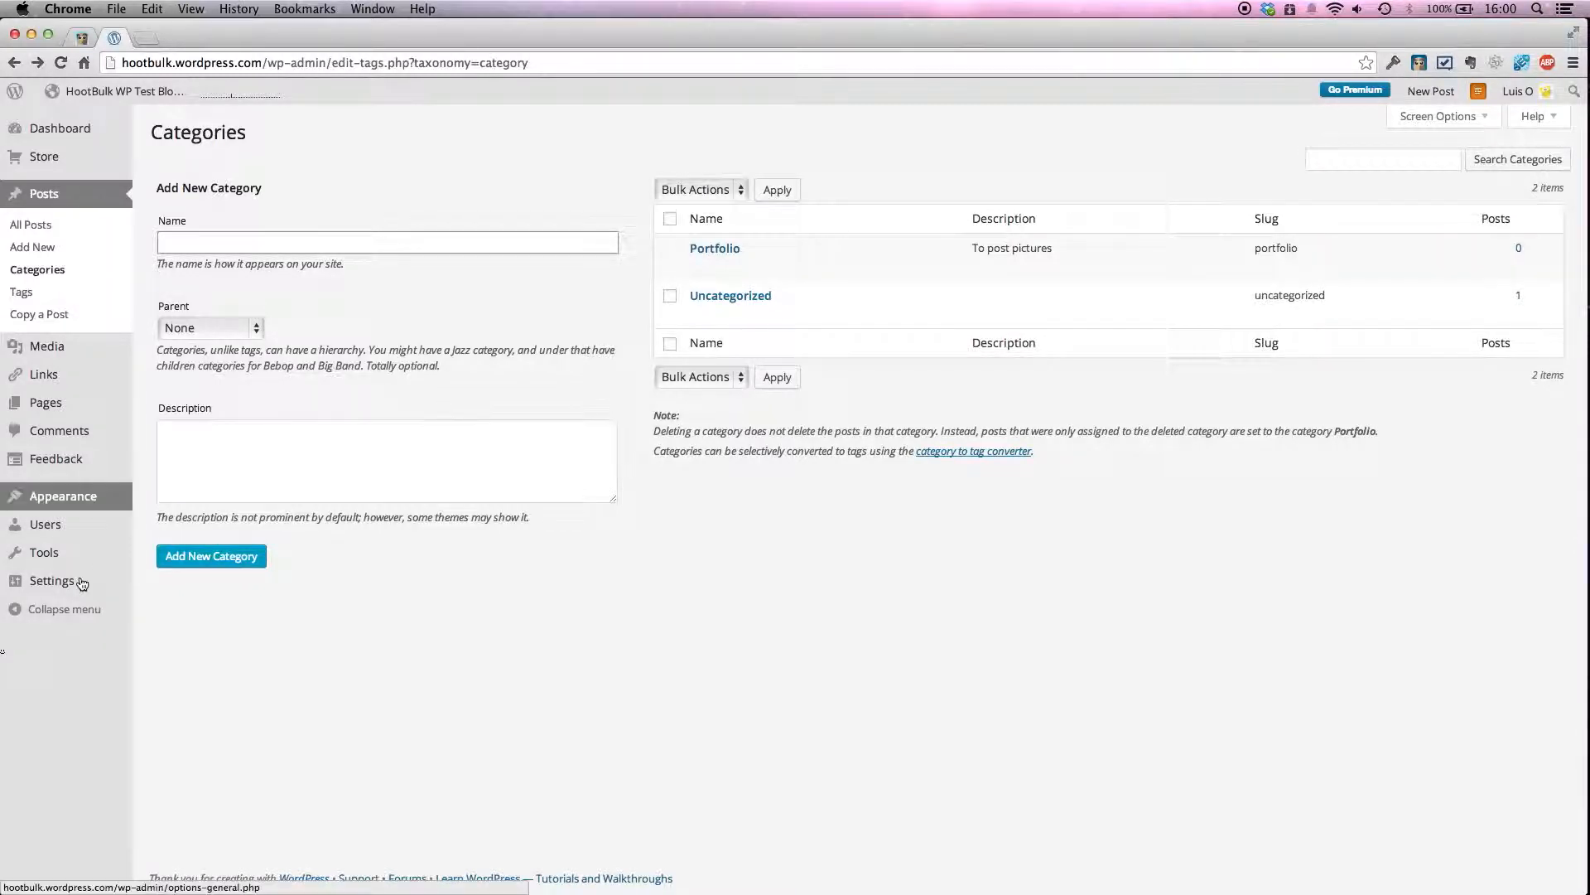
# - Choose Portfolio as the Default Post Category in the writing settings and save the changes
pyautogui.moveTo(75, 582)
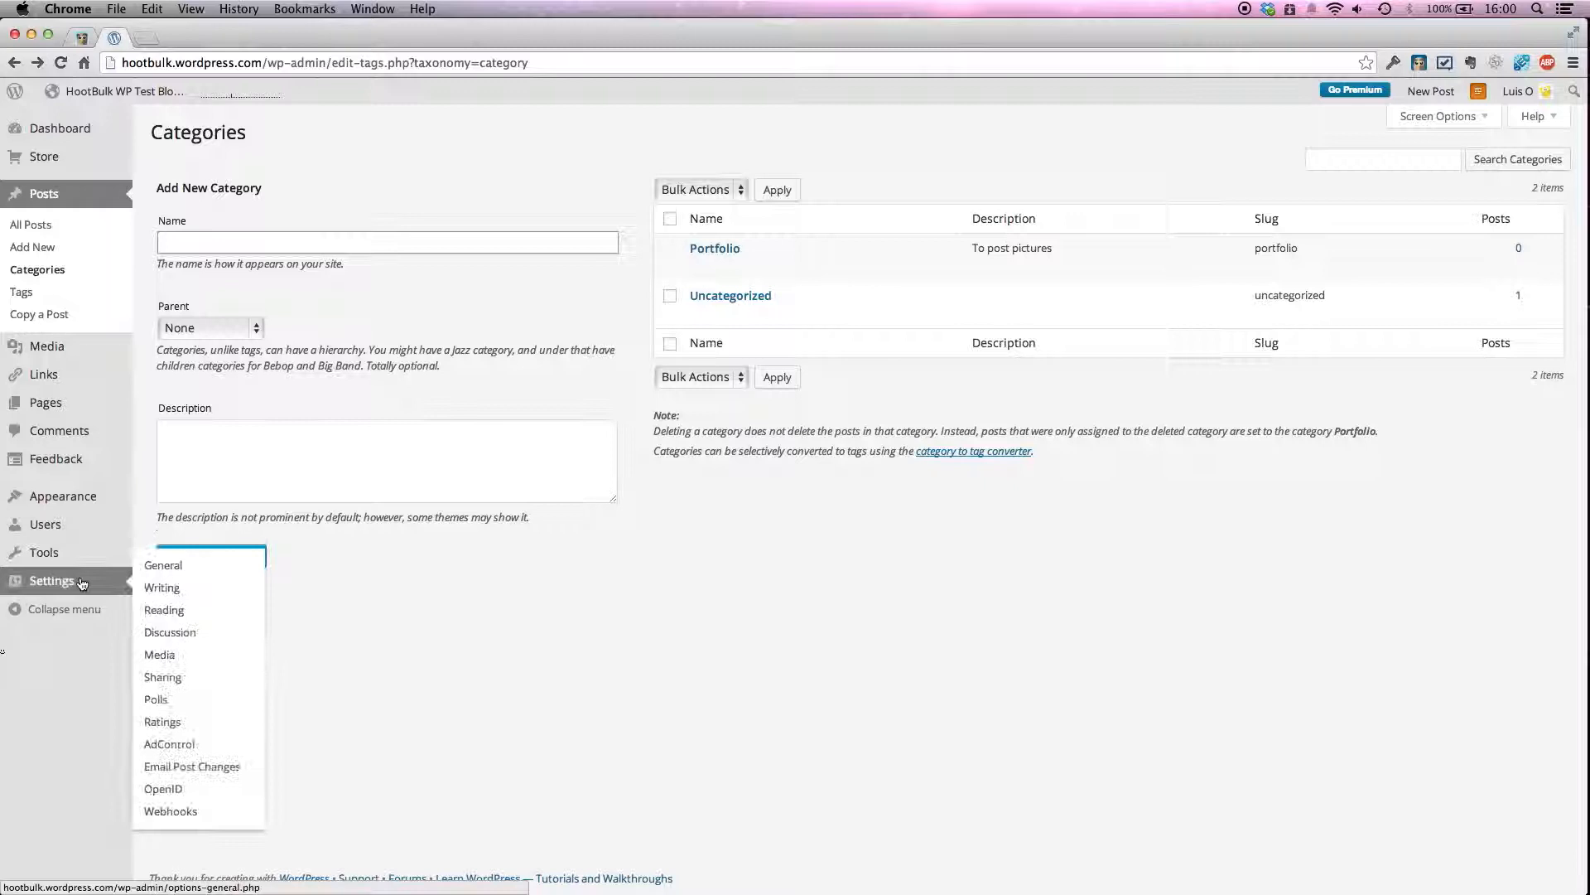
pyautogui.click(163, 587)
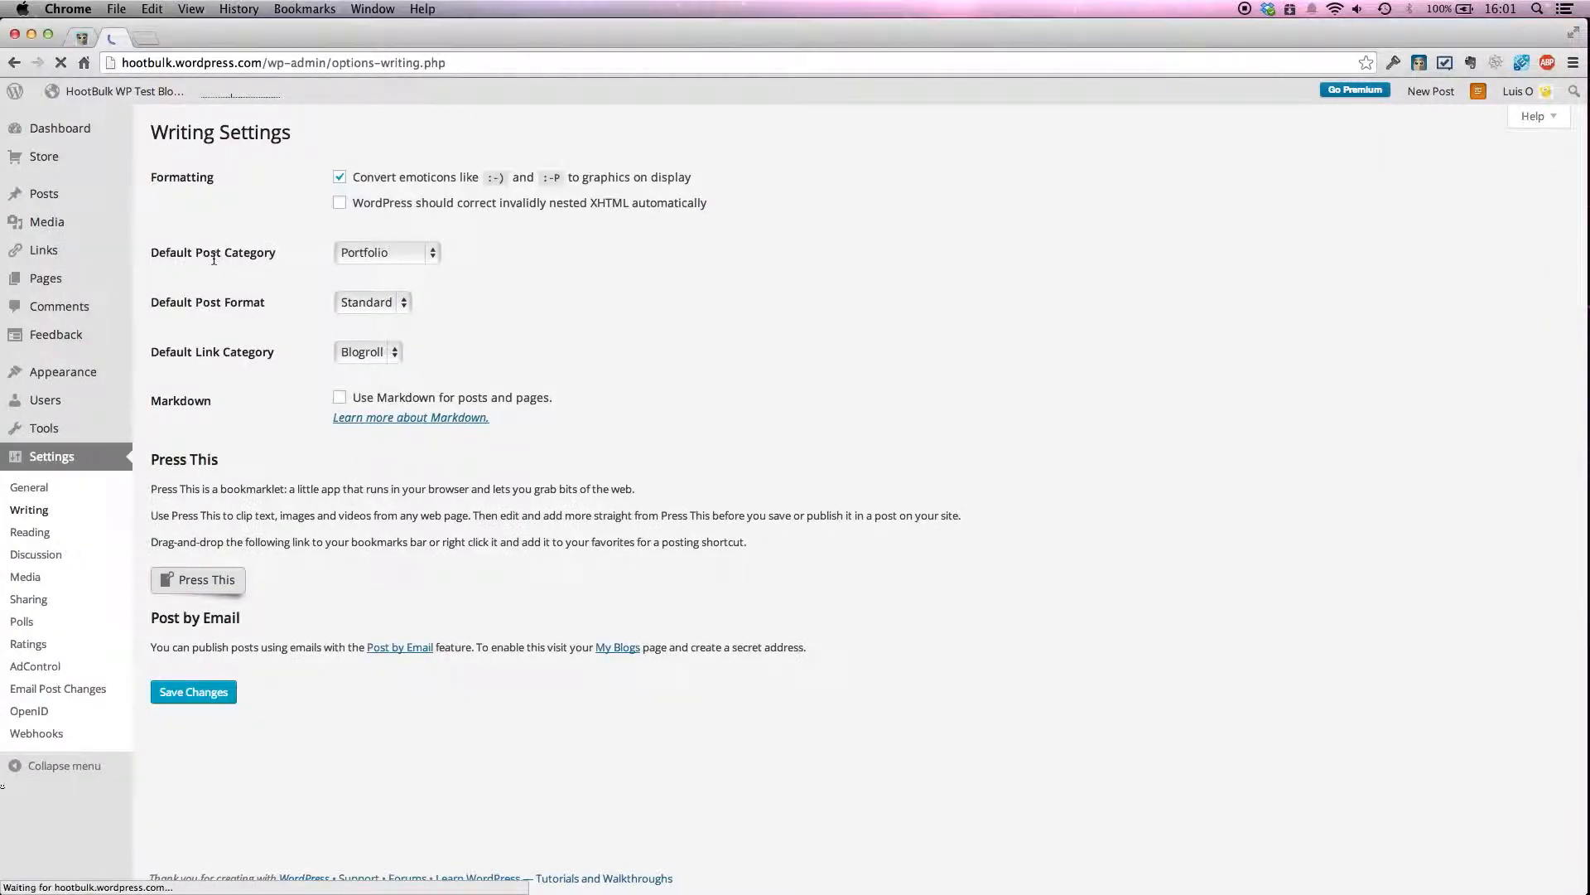
pyautogui.click(395, 255)
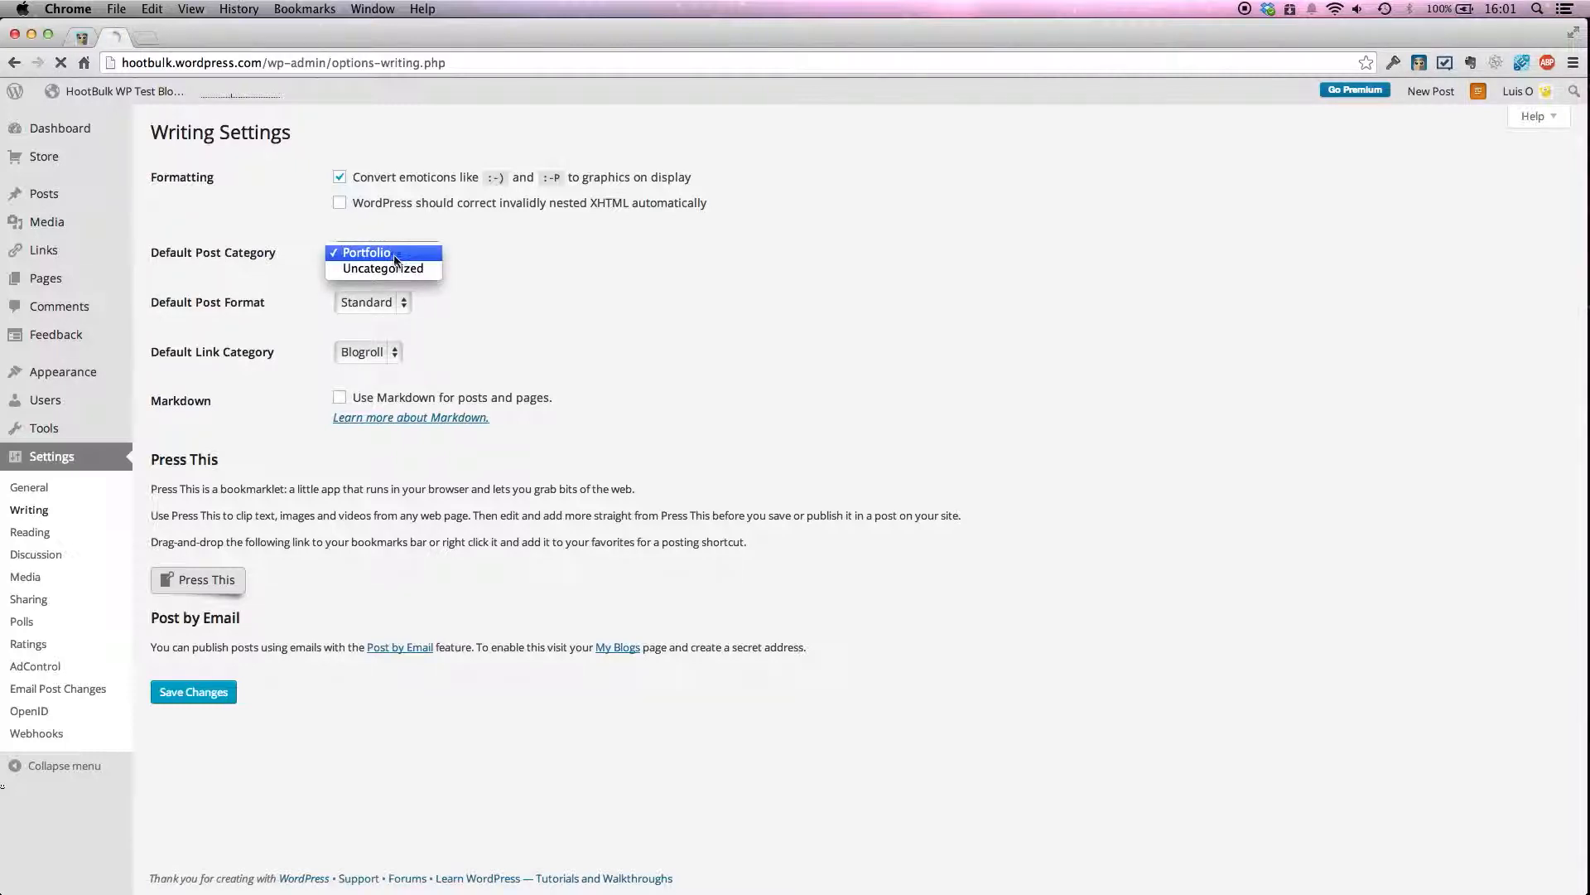
pyautogui.click(394, 255)
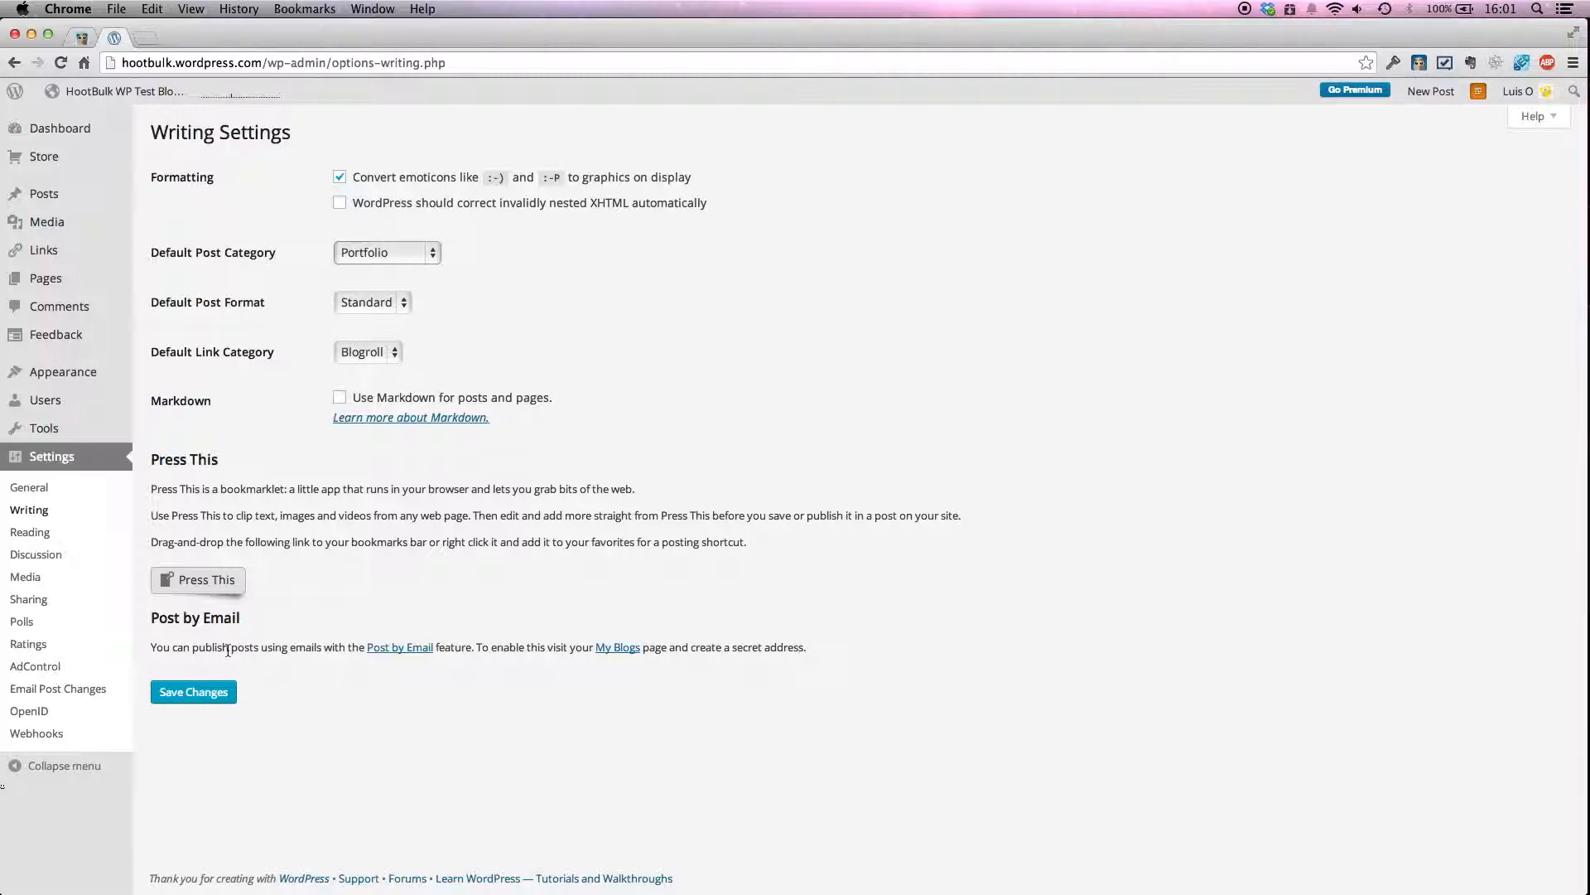
pyautogui.click(221, 693)
# - Switch to Hootsuite, choose 2 messages in the Time Sensitive stream, and widen the stream to fill the dashboard
pyautogui.hotkey('ctrl', 'Tab')
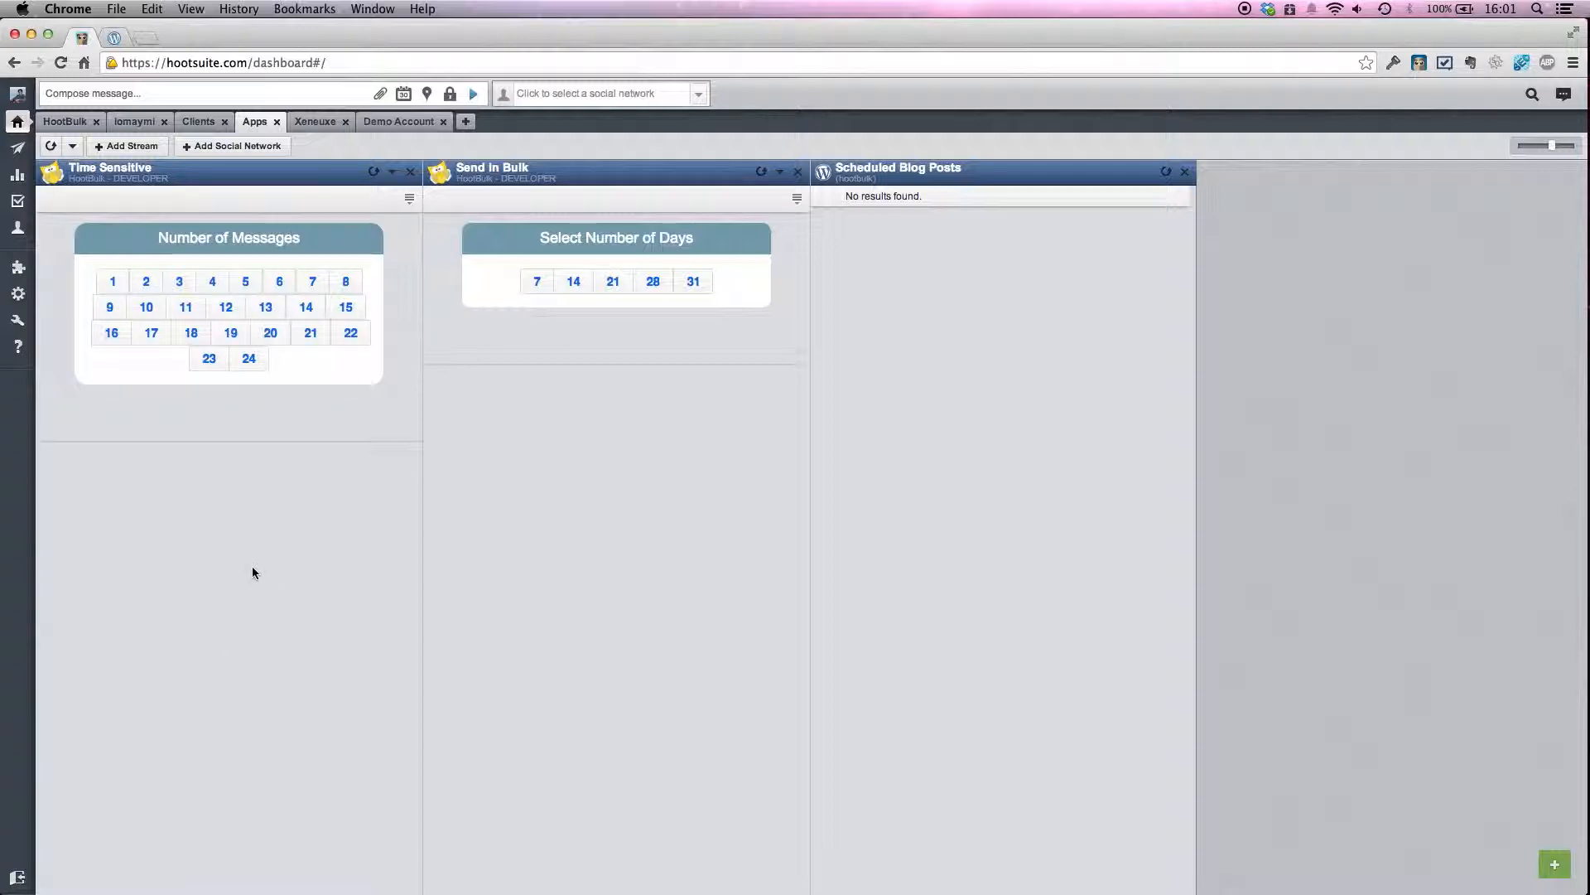
pyautogui.click(147, 283)
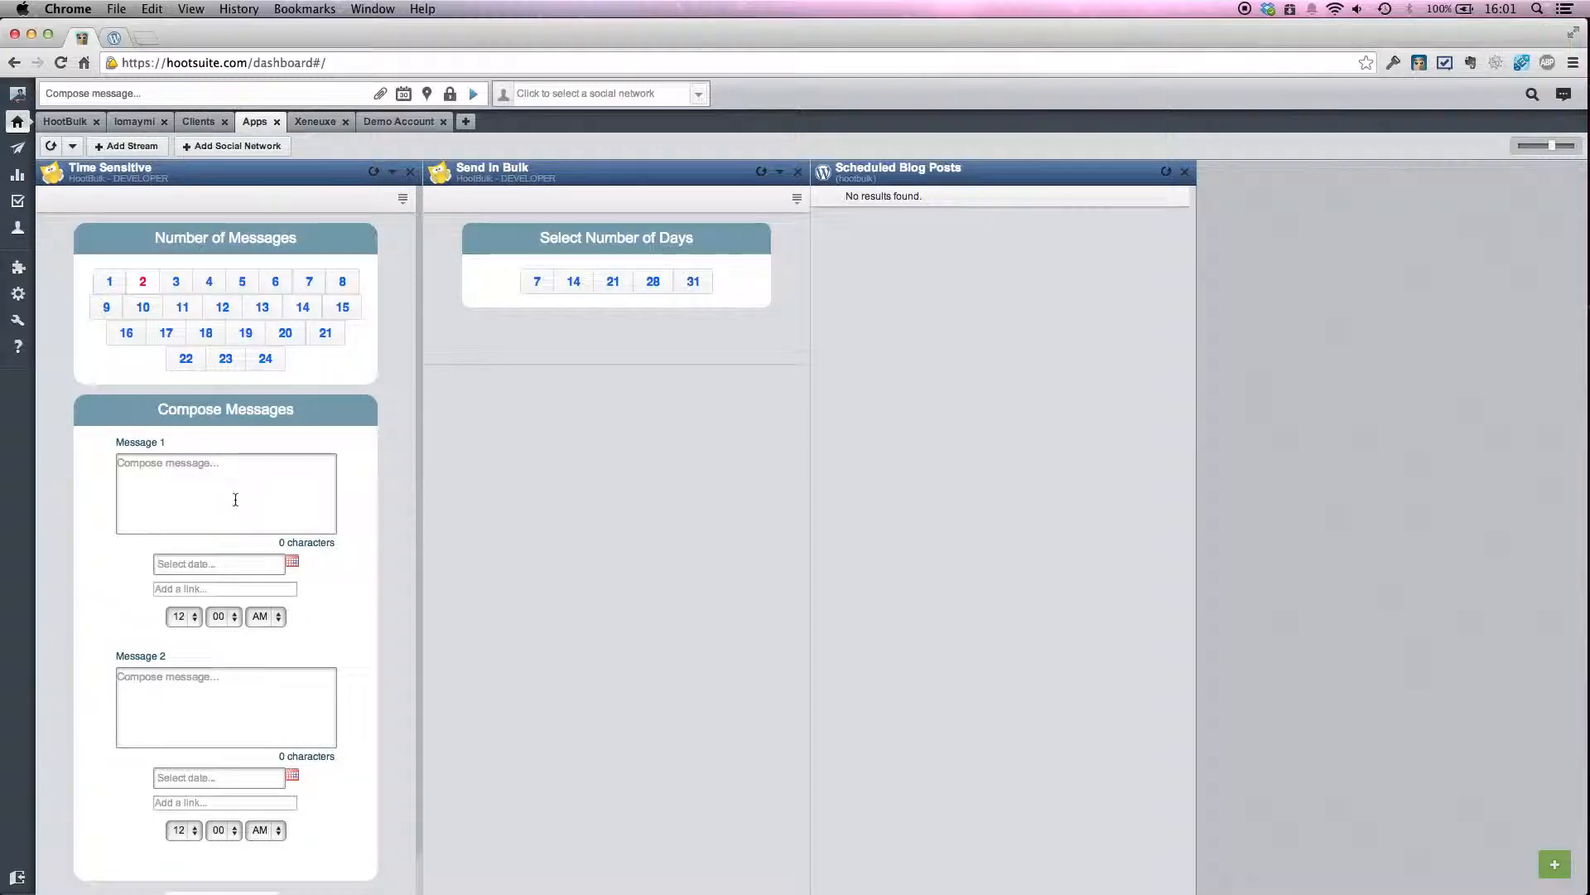
pyautogui.moveTo(1557, 147); pyautogui.dragTo(1512, 146)
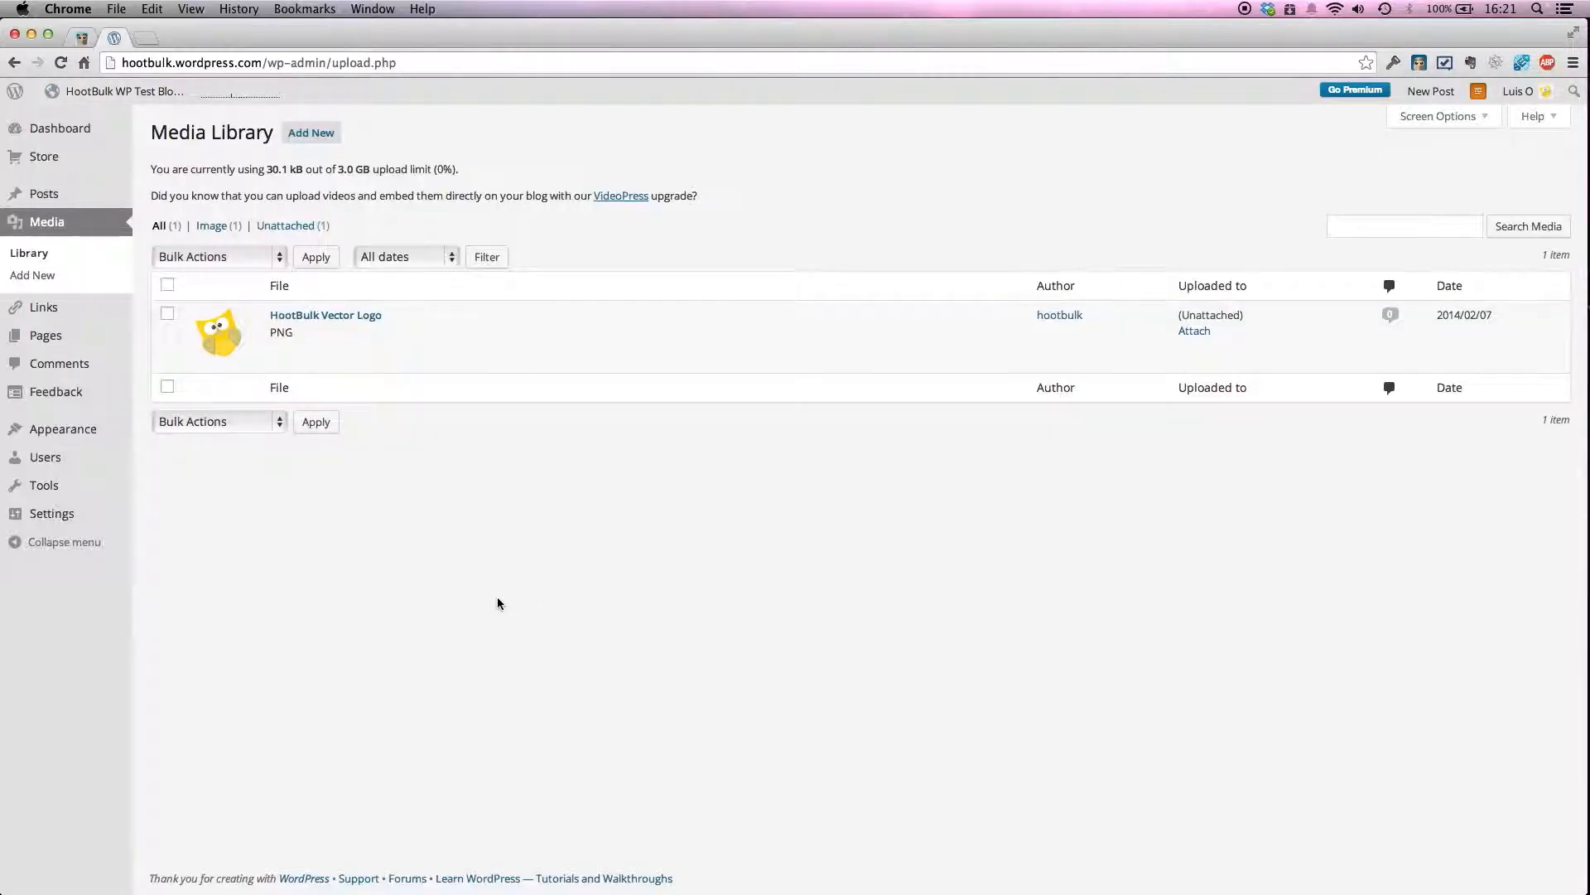
# - Upload Bulk Scheduling Post Wordpress.jpg and Cave.jpg from the Desktop to the WordPress media library
pyautogui.click(321, 138)
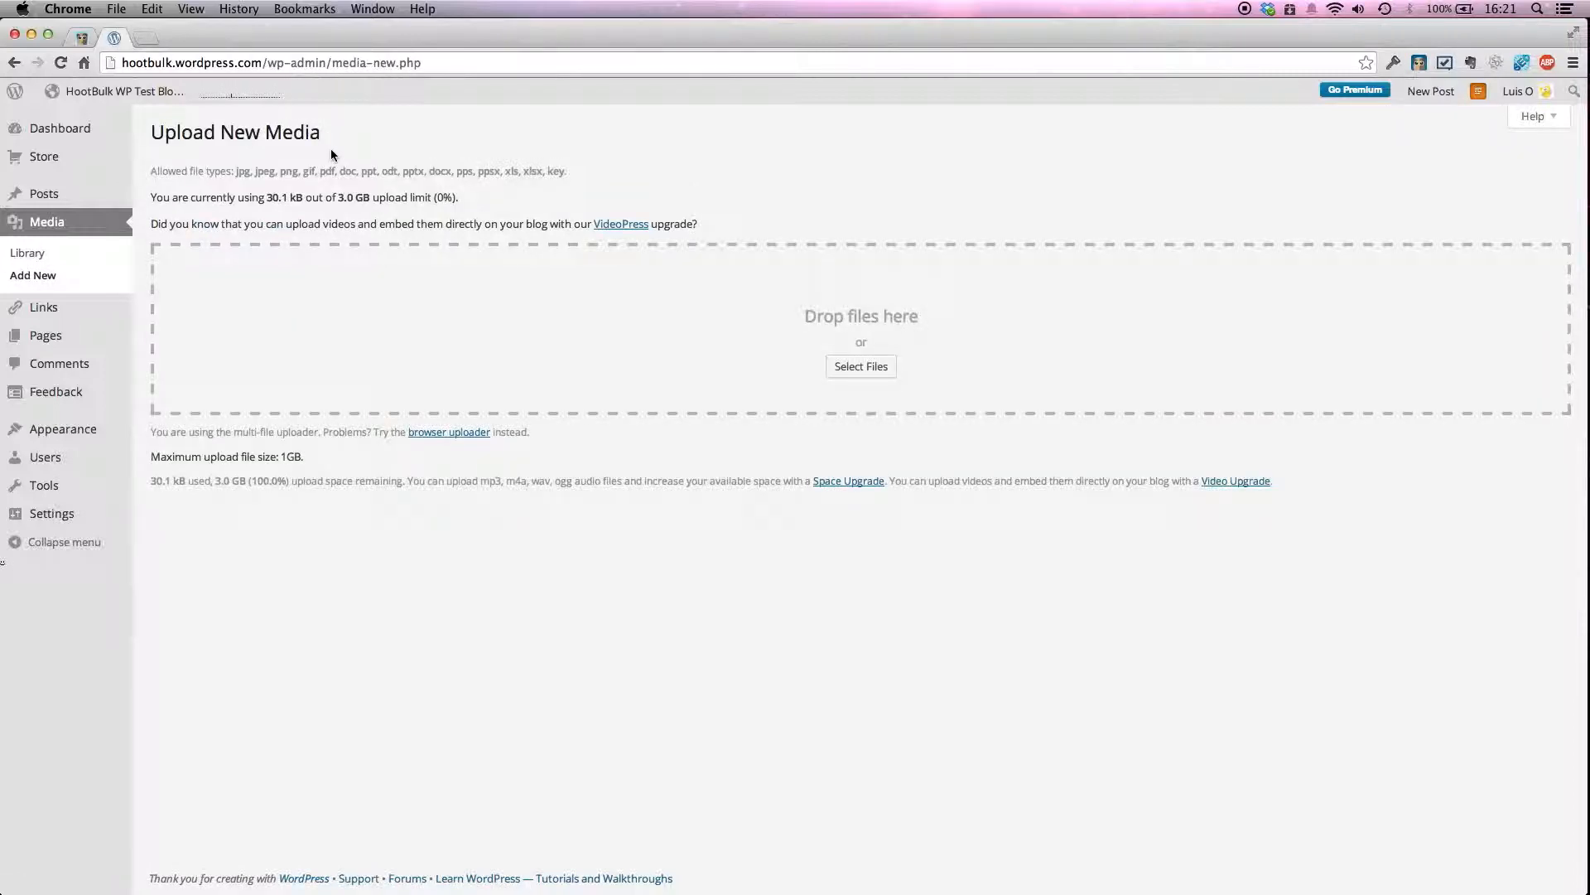
pyautogui.click(869, 372)
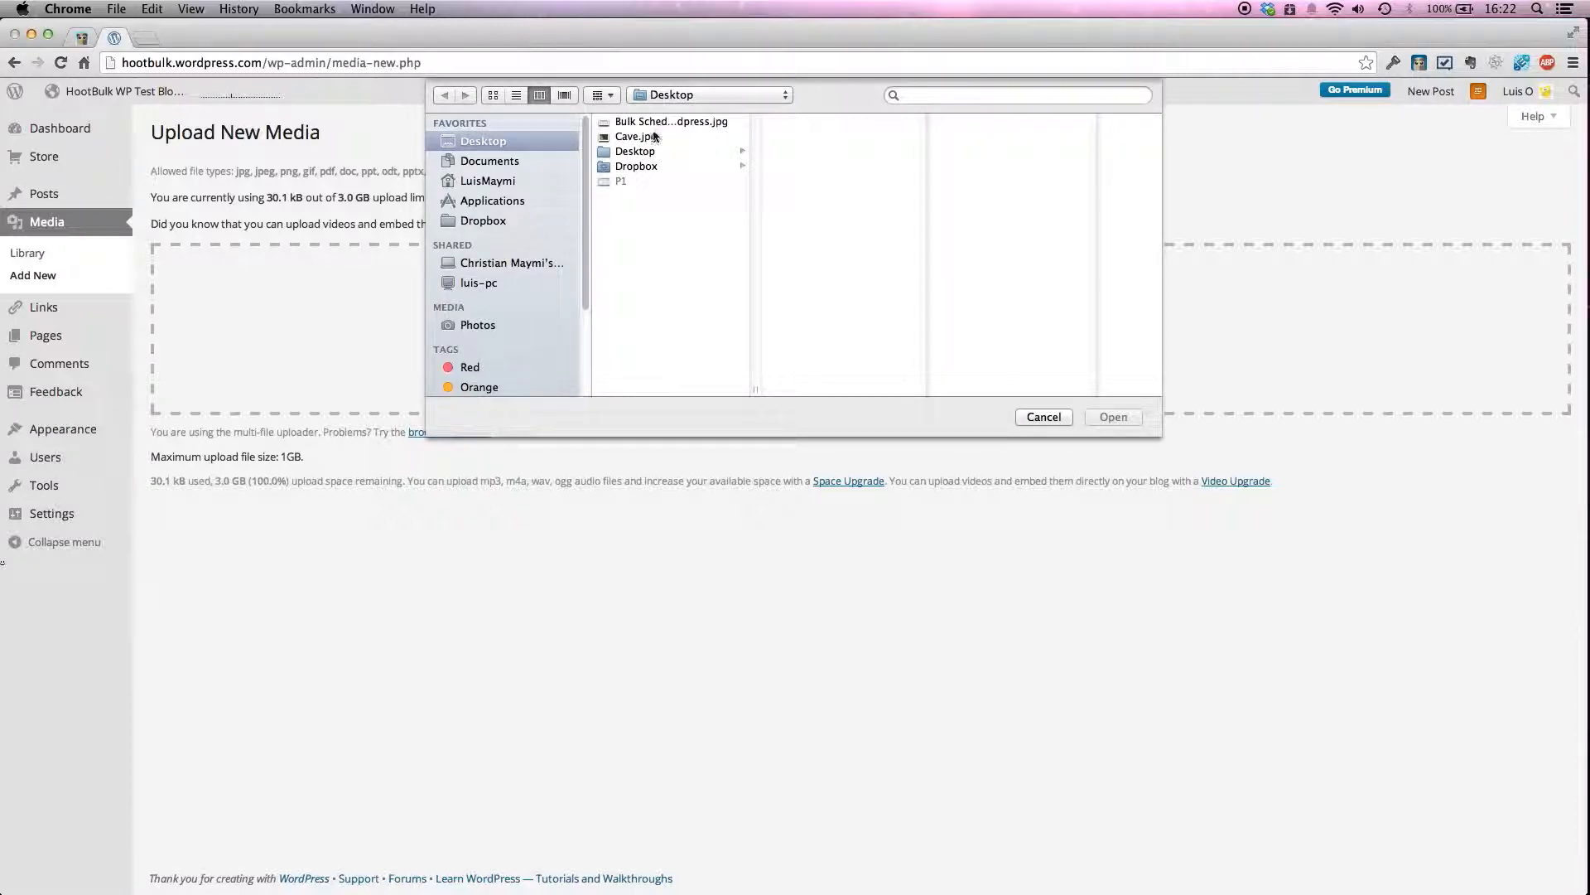
pyautogui.click(657, 123)
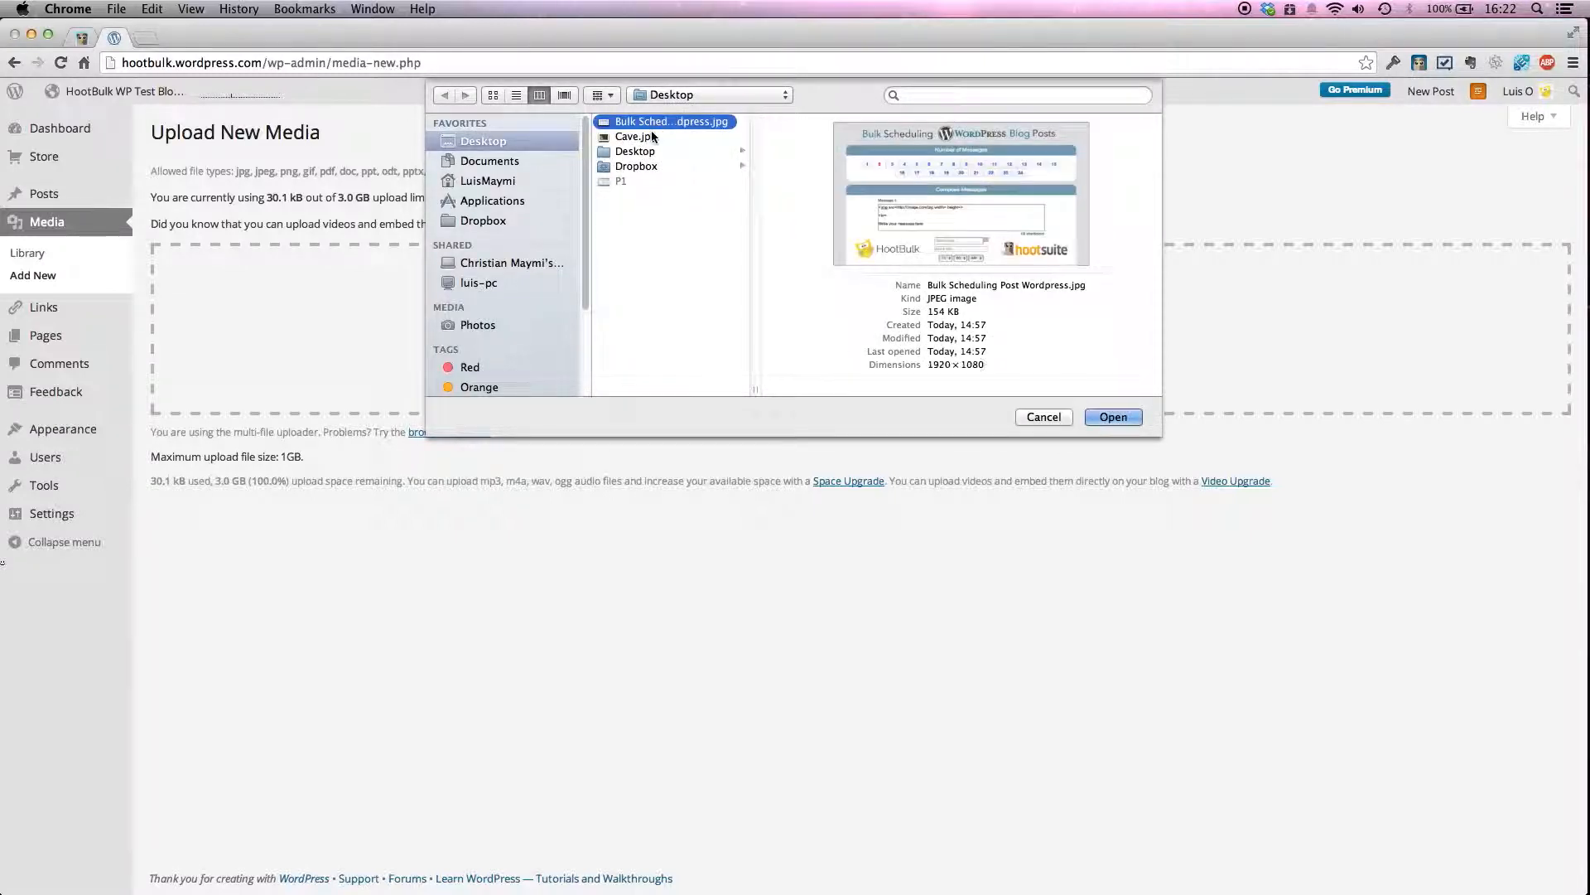
pyautogui.keyDown('shift'); pyautogui.click(638, 137); pyautogui.keyUp('shift')
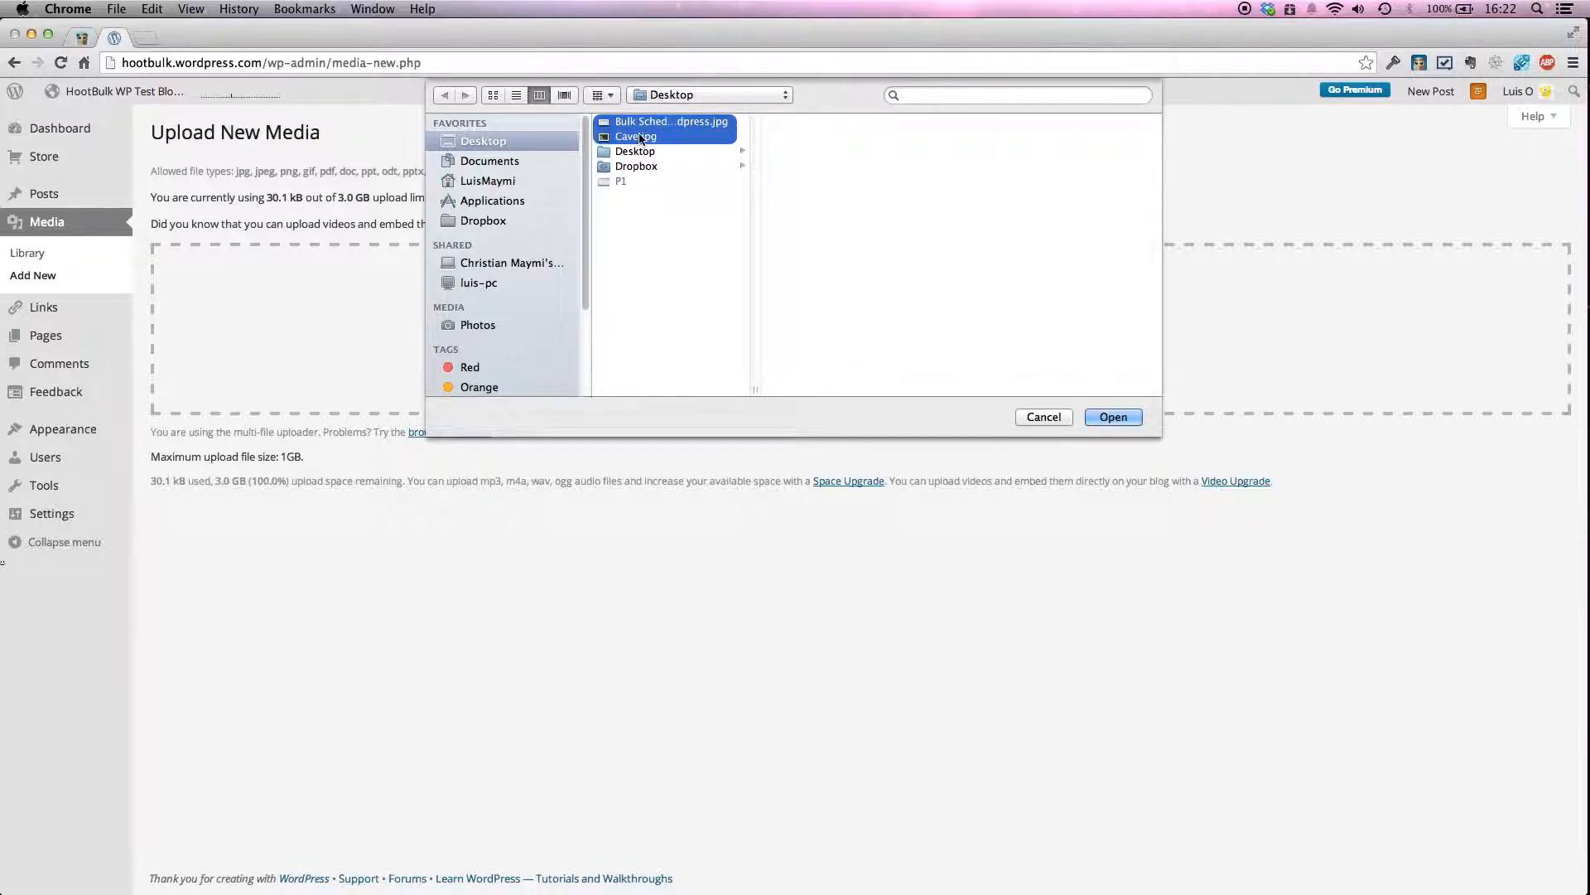
pyautogui.click(1102, 416)
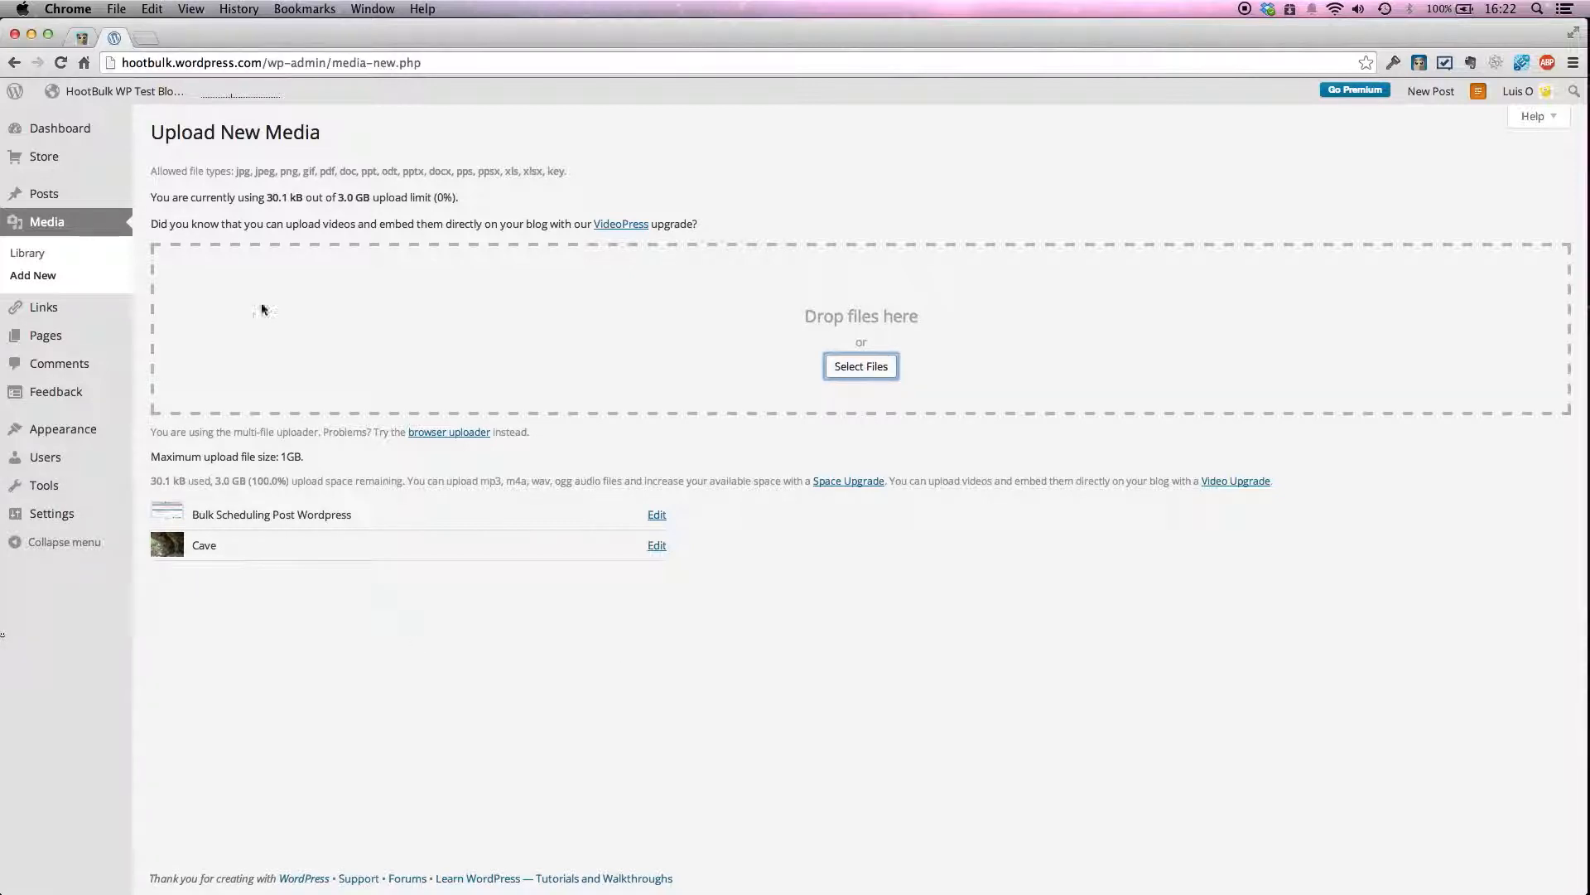
pyautogui.click(82, 40)
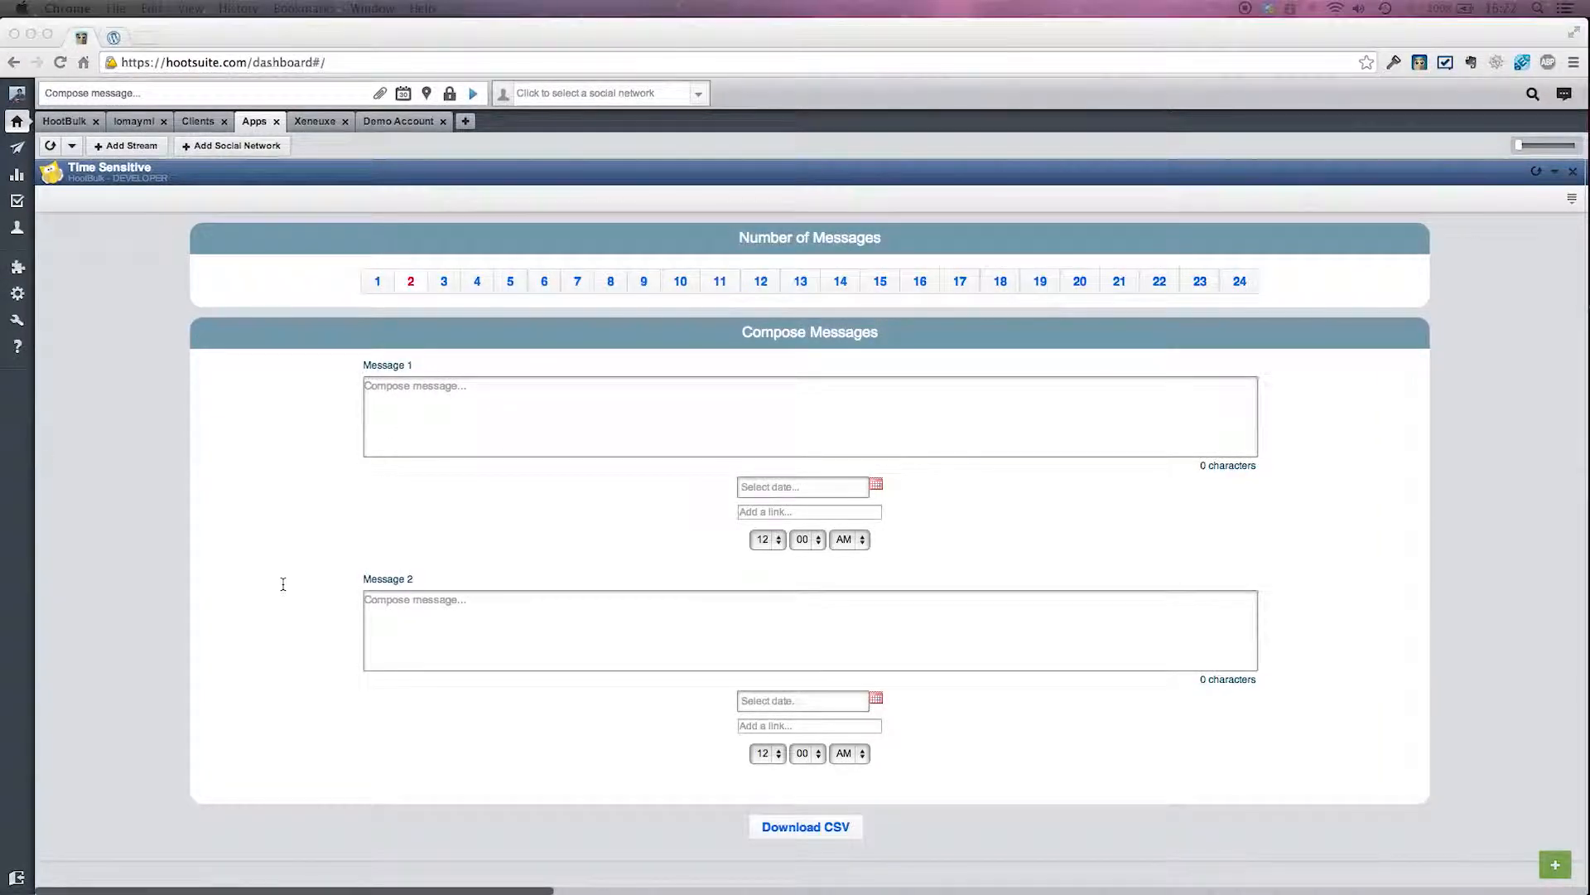
pyautogui.click(395, 407)
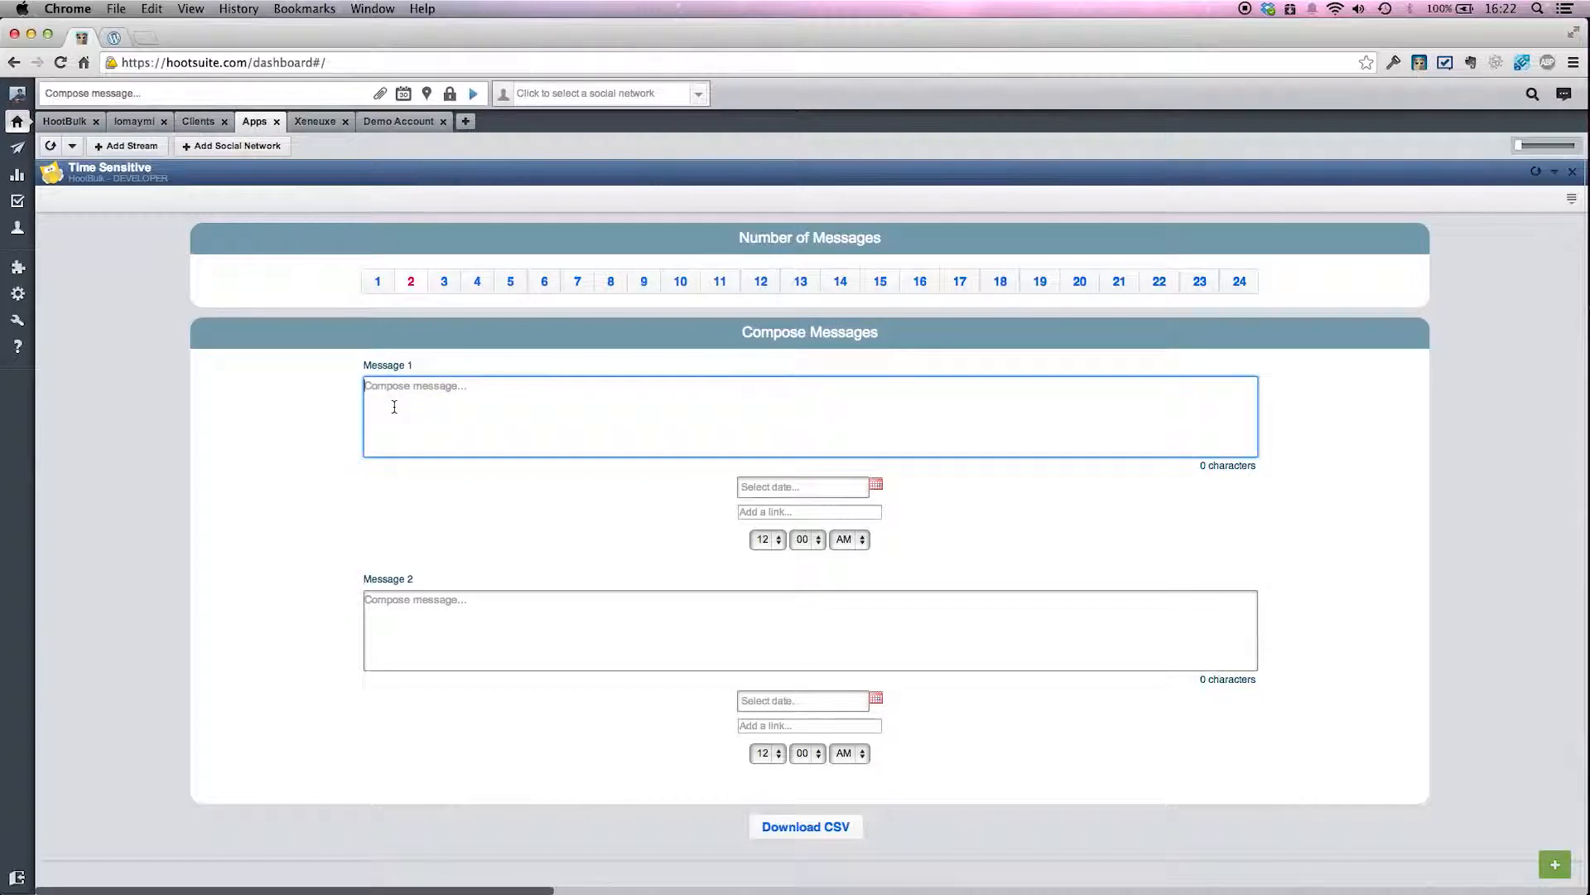
pyautogui.write('<img src=http://url.com/picture.jpg width=### height=### >')
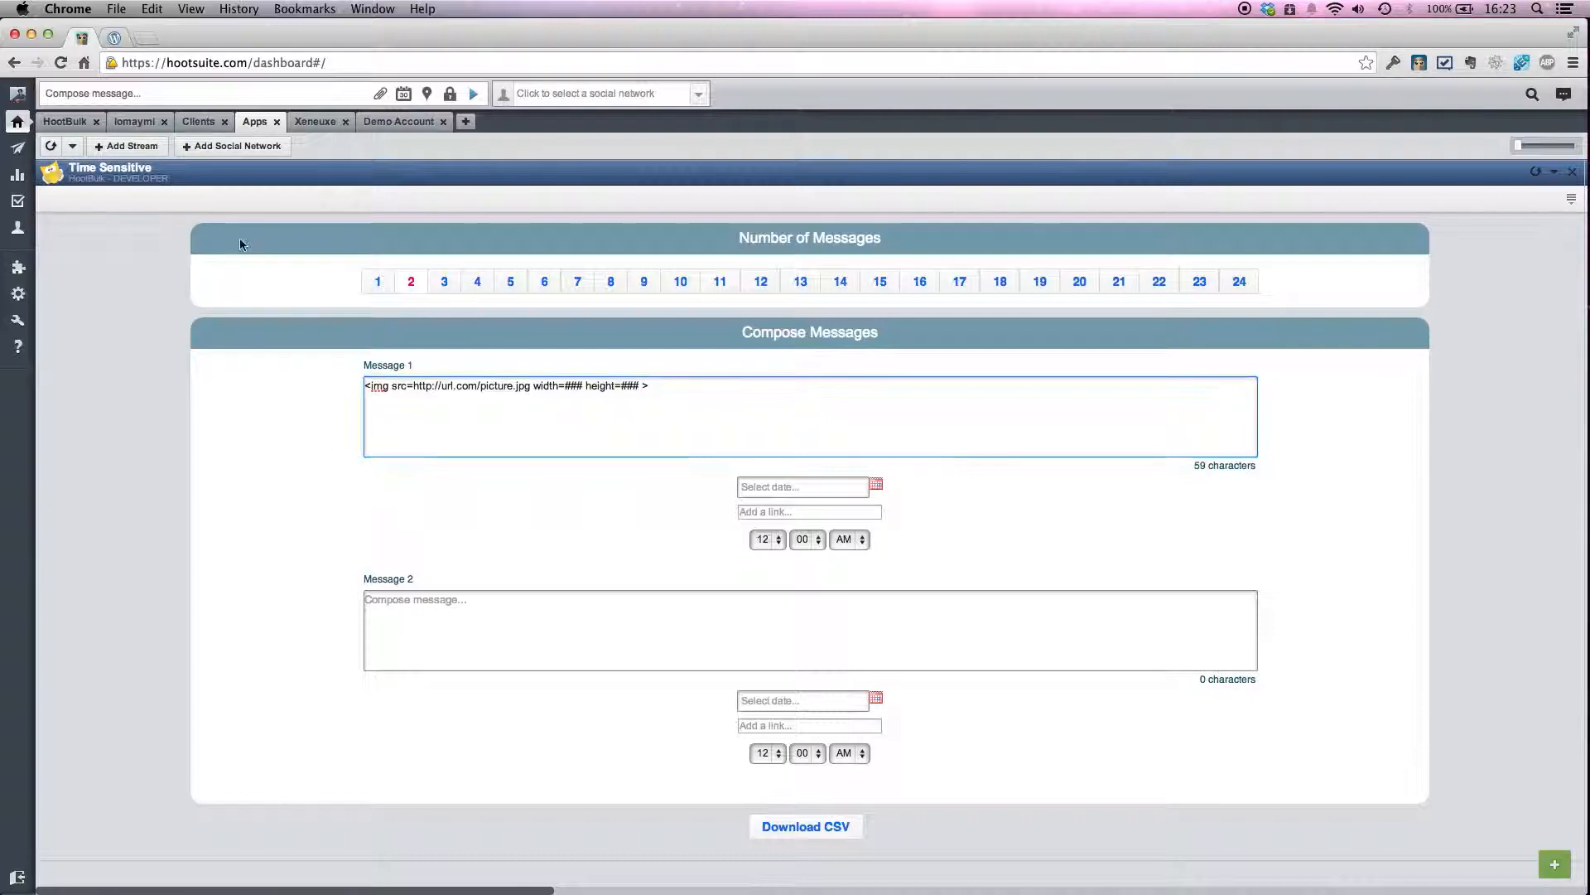
# - Switch to WordPress, open the Bulk Scheduling Post Wordpress image for editing separately, and copy its file URL
pyautogui.click(118, 37)
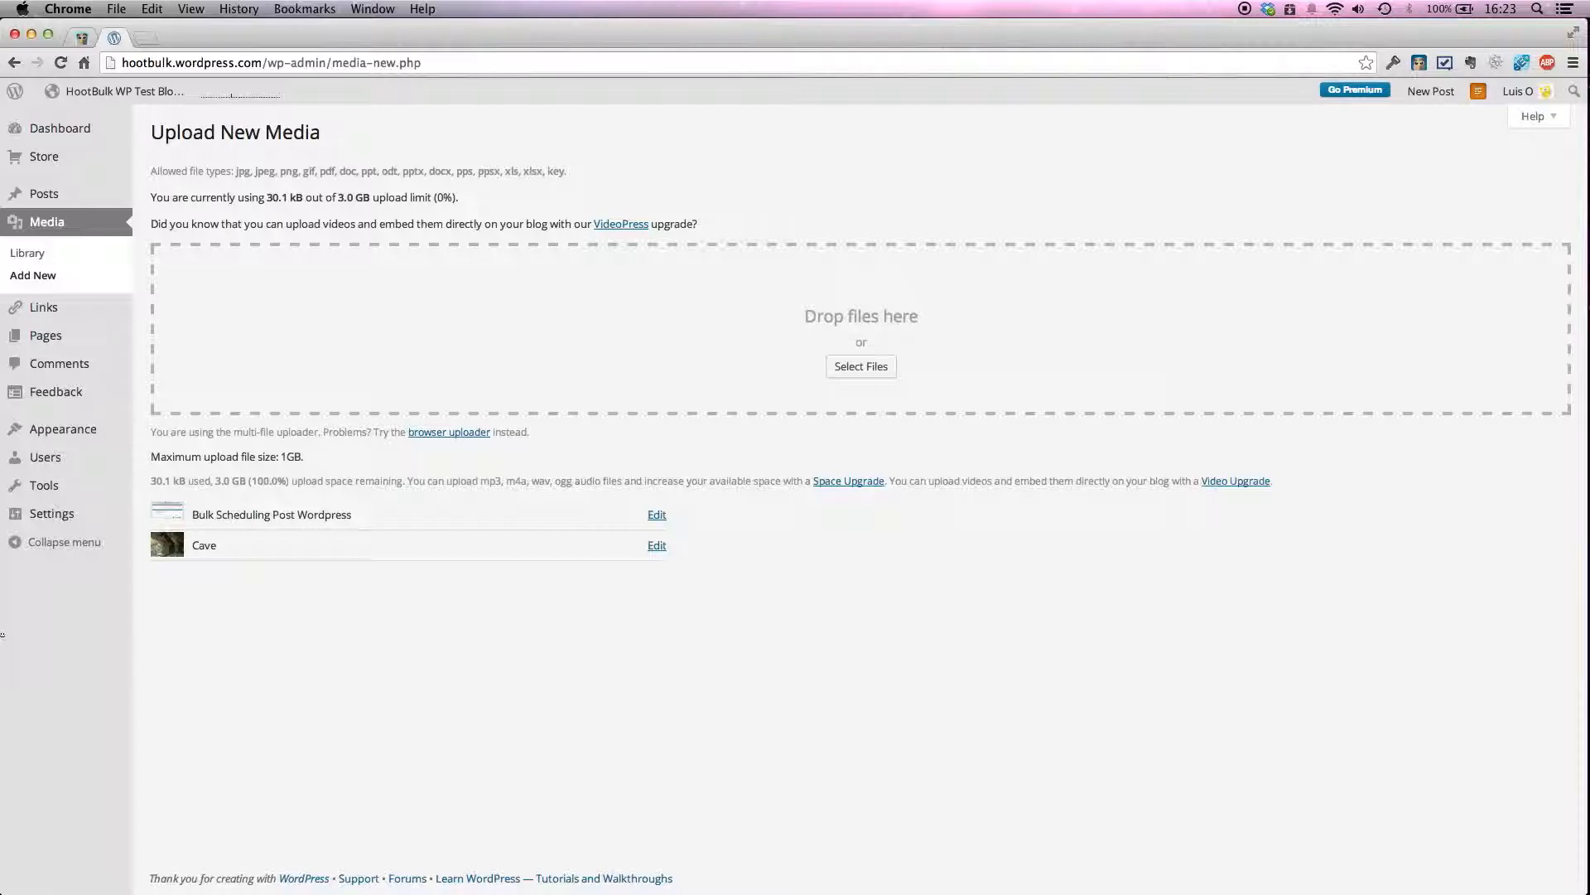
pyautogui.rightClick(657, 516)
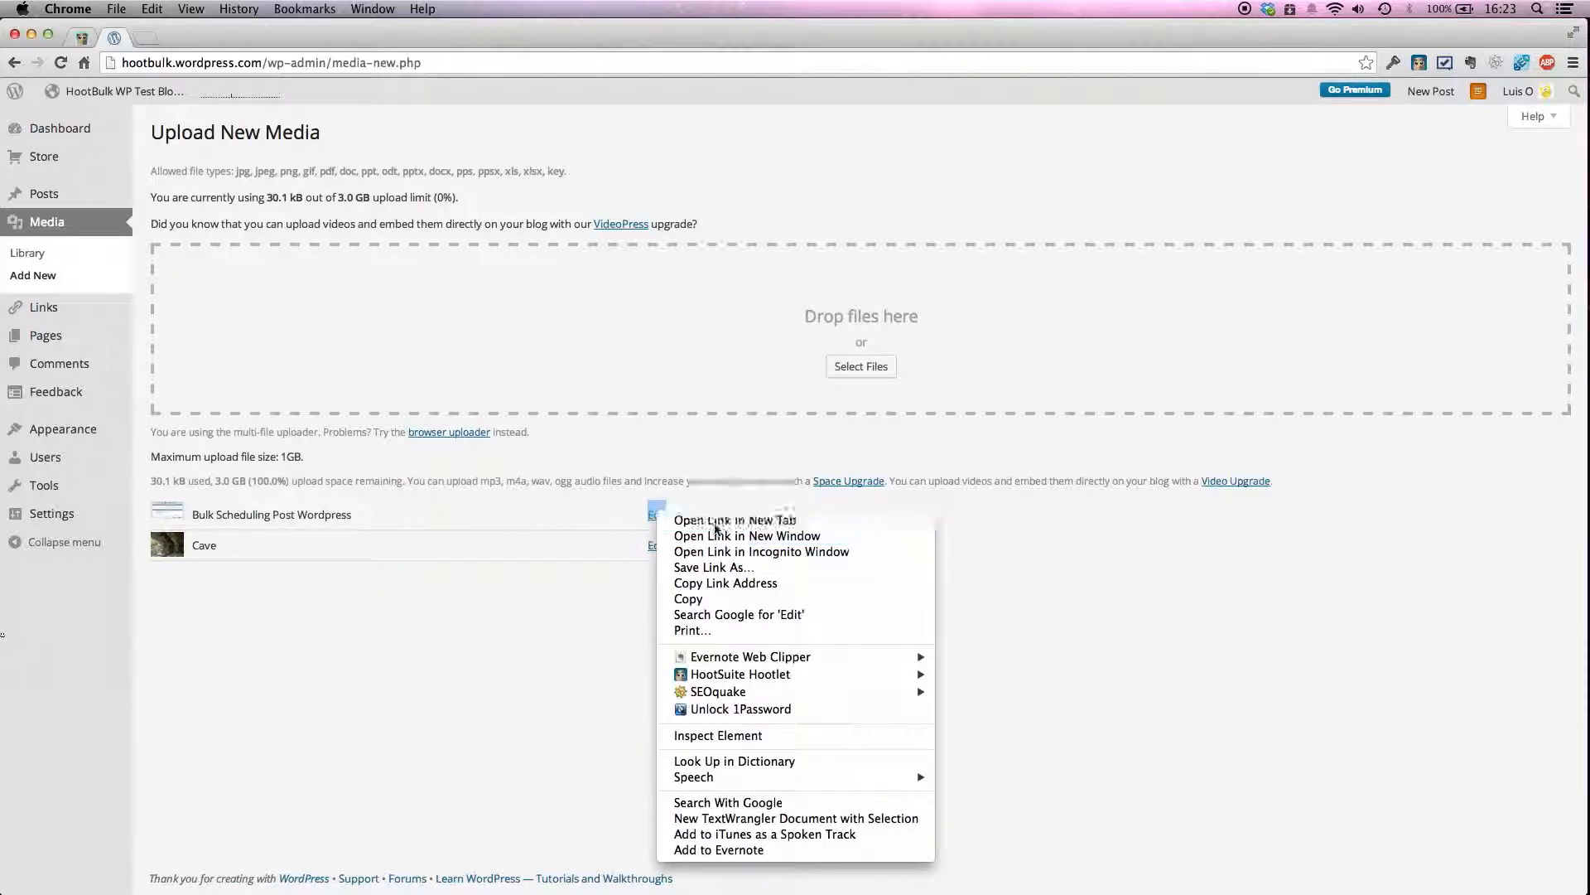
pyautogui.click(716, 526)
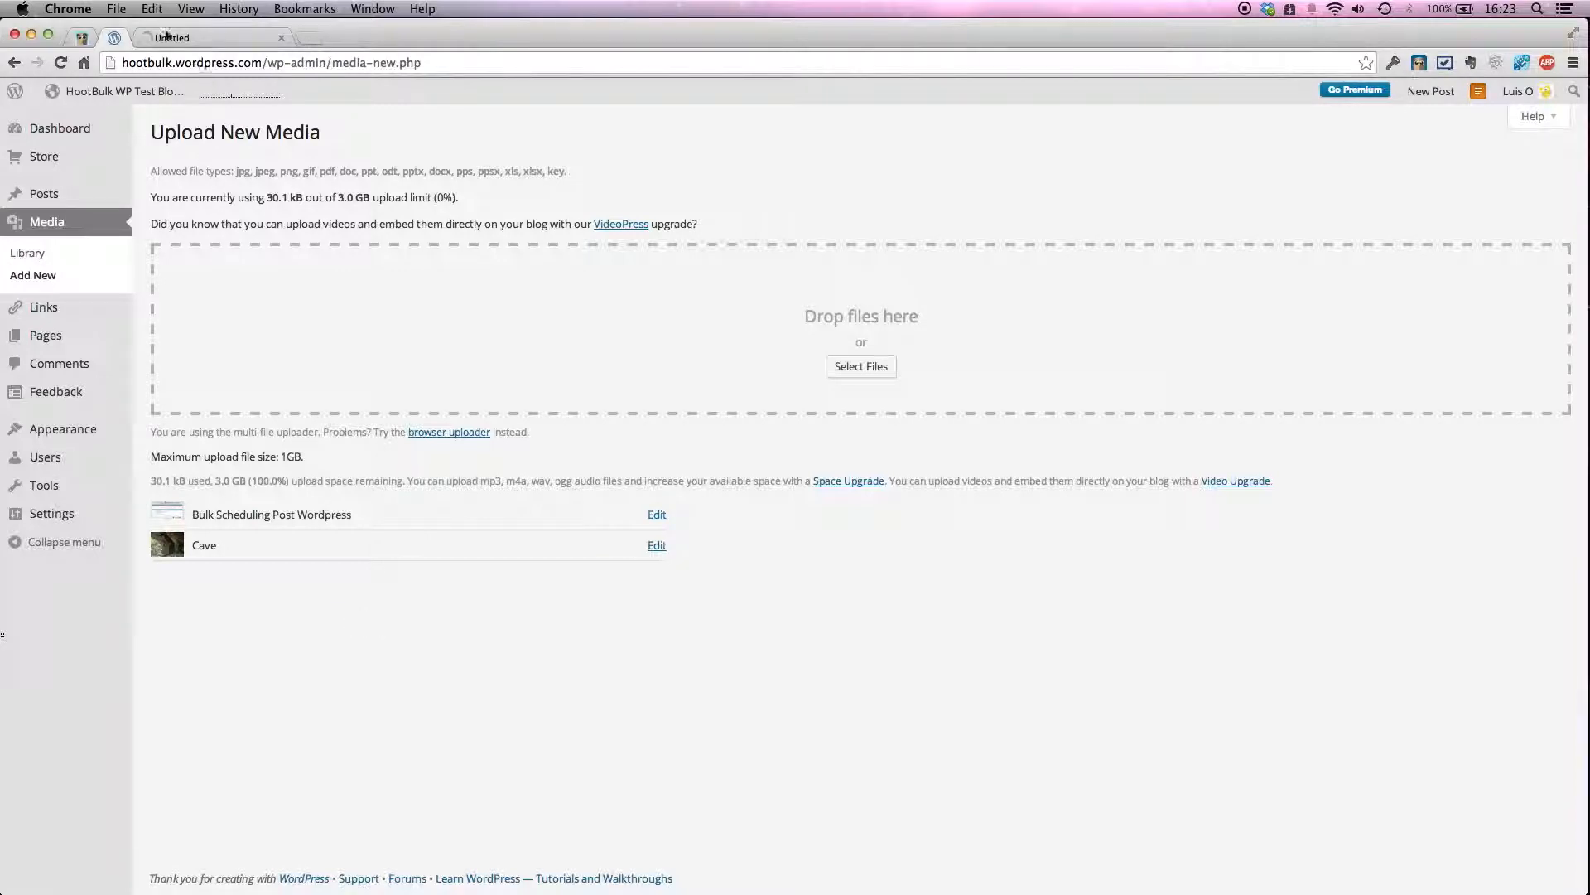
pyautogui.click(170, 38)
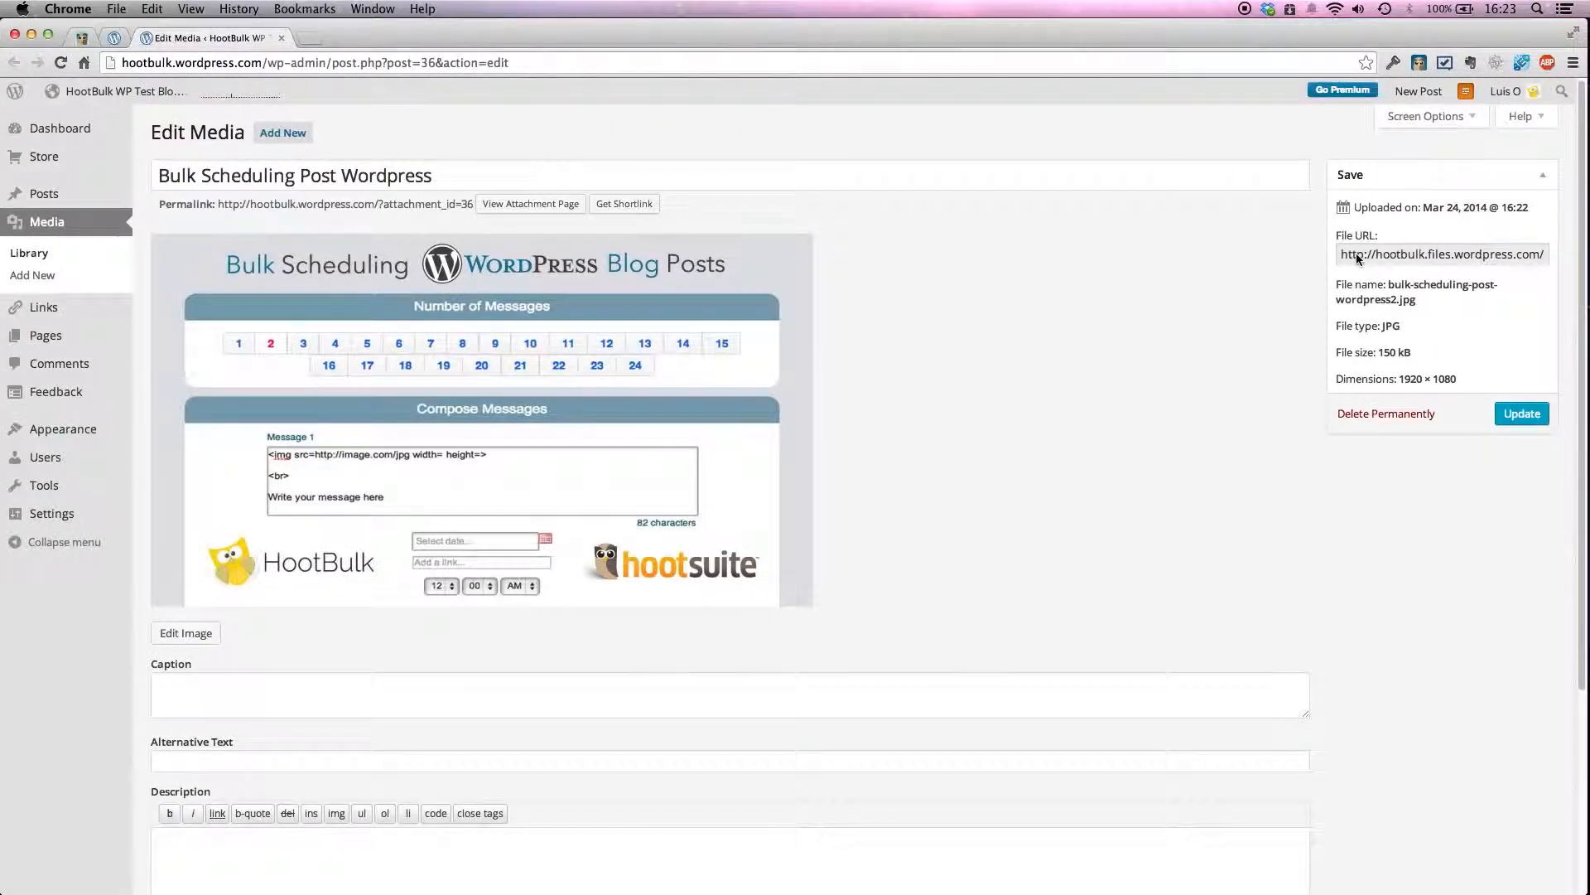
pyautogui.click(1358, 258)
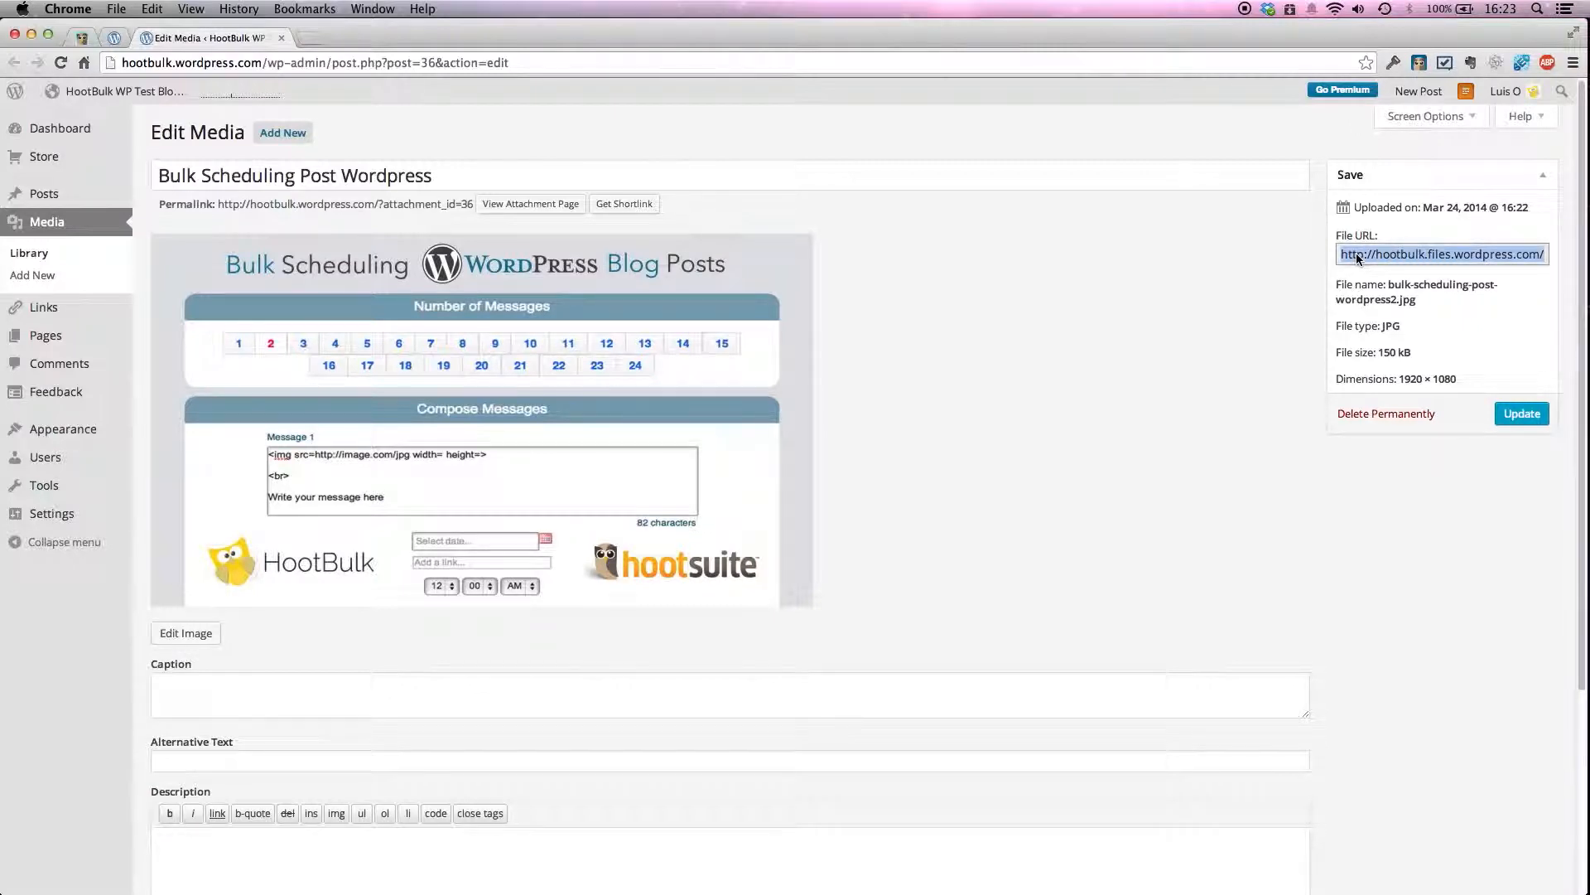
pyautogui.rightClick(1358, 257)
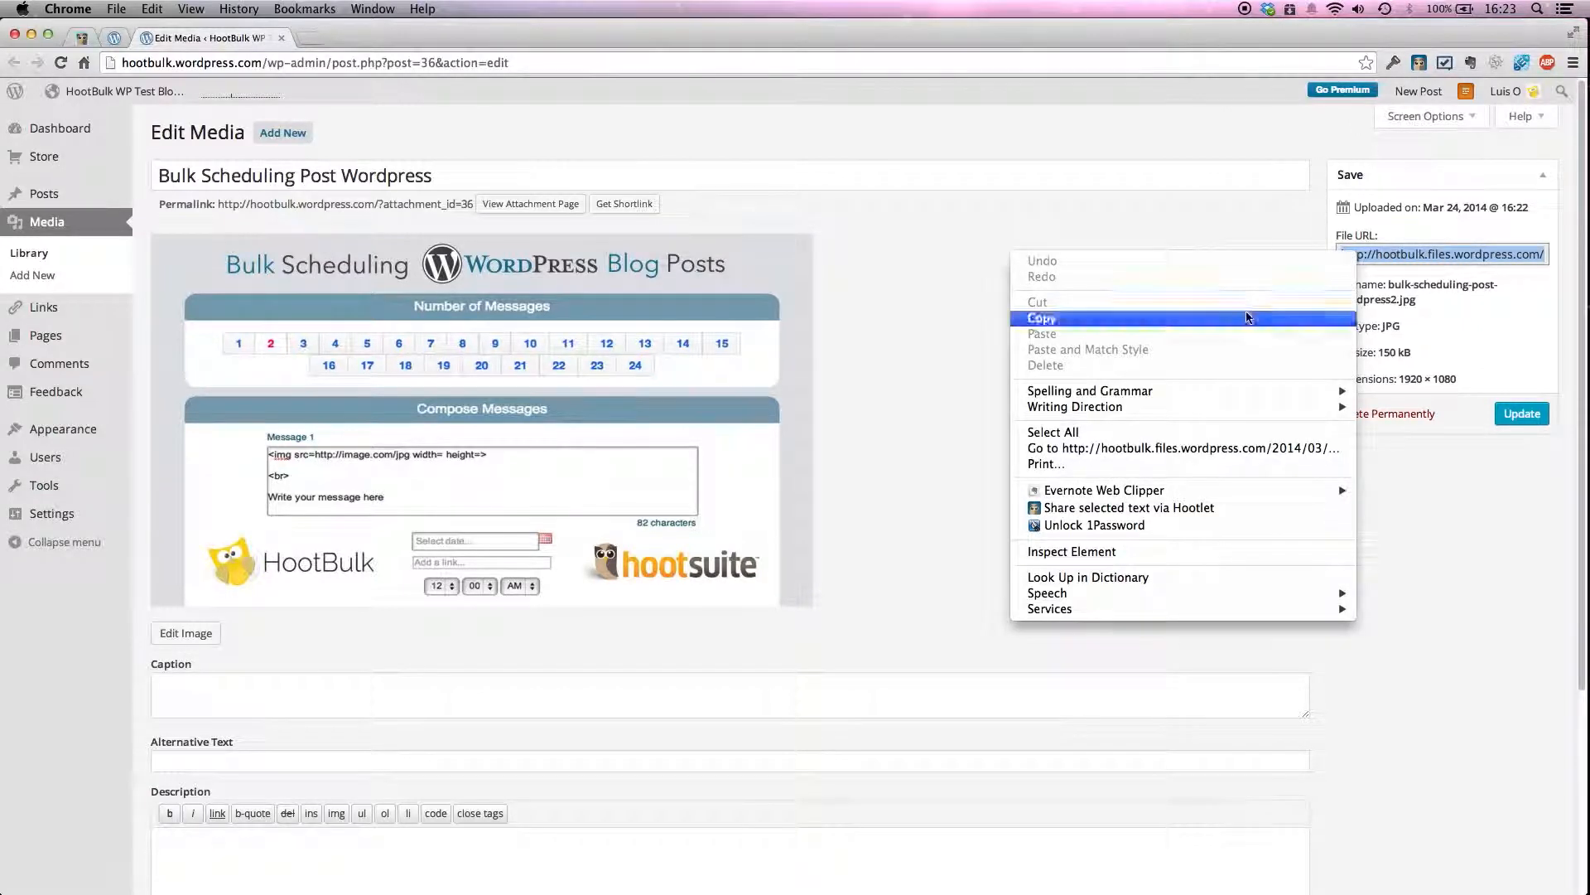
pyautogui.click(1176, 319)
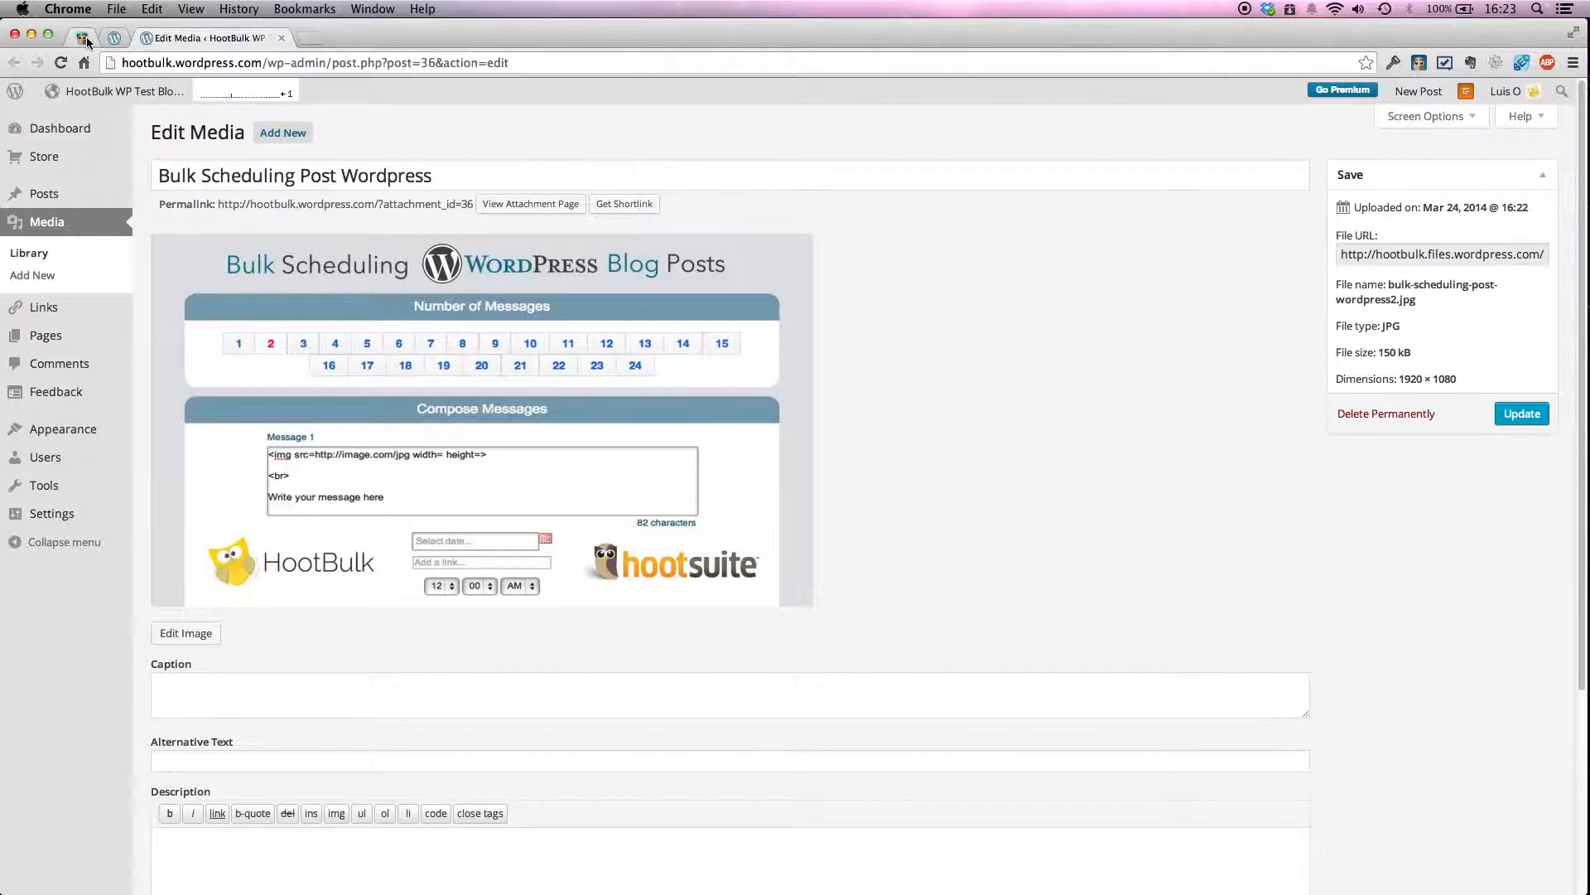
pyautogui.click(83, 38)
pyautogui.click(414, 390)
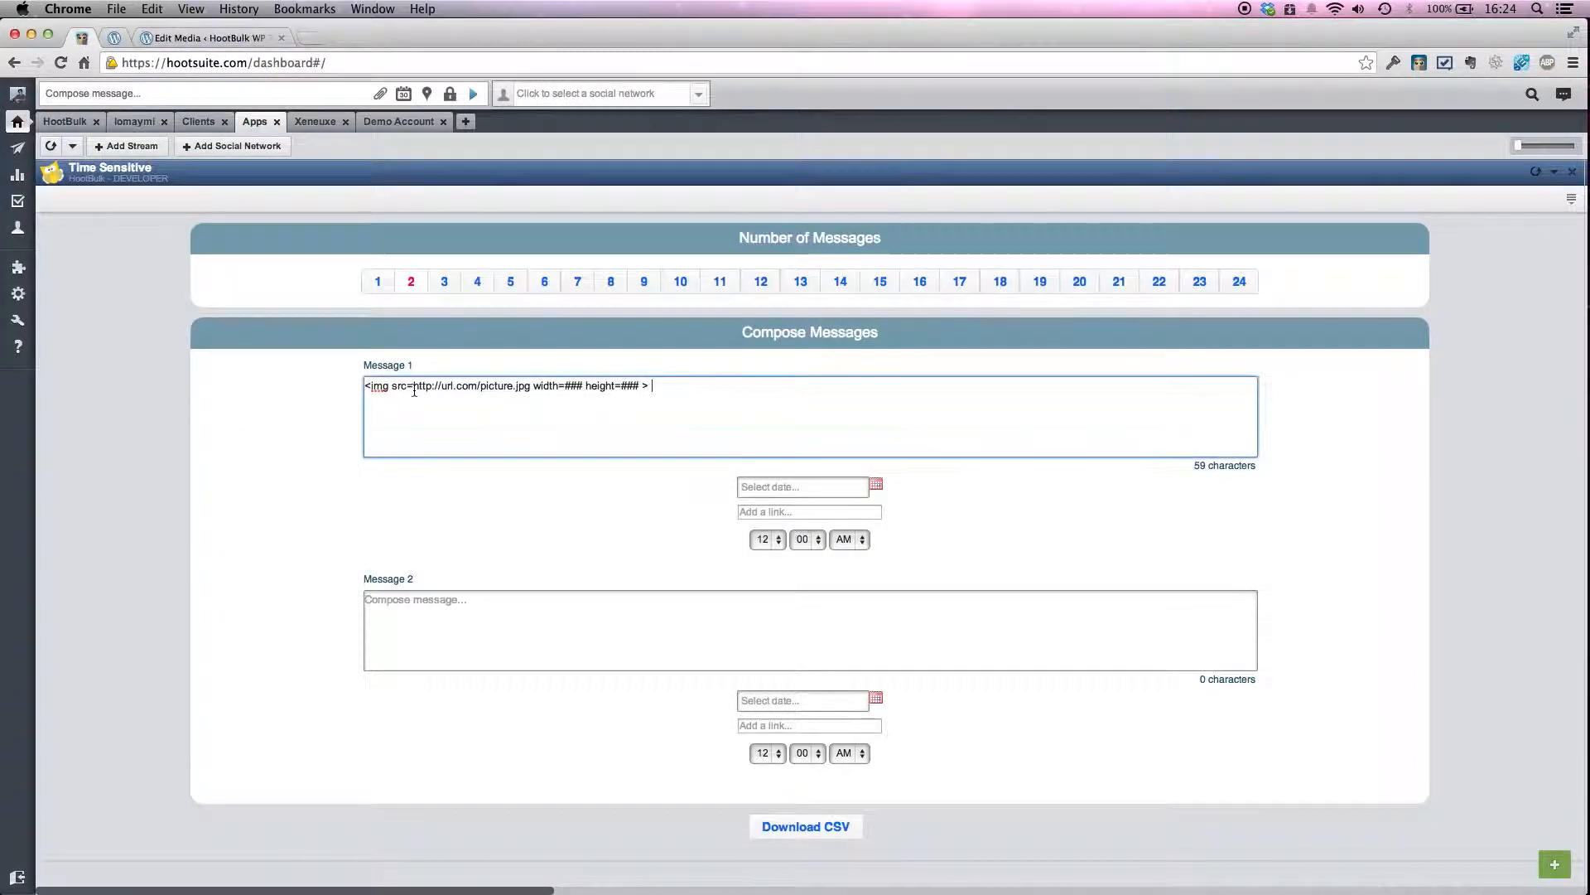
pyautogui.moveTo(413, 387); pyautogui.dragTo(532, 386)
pyautogui.rightClick(486, 387)
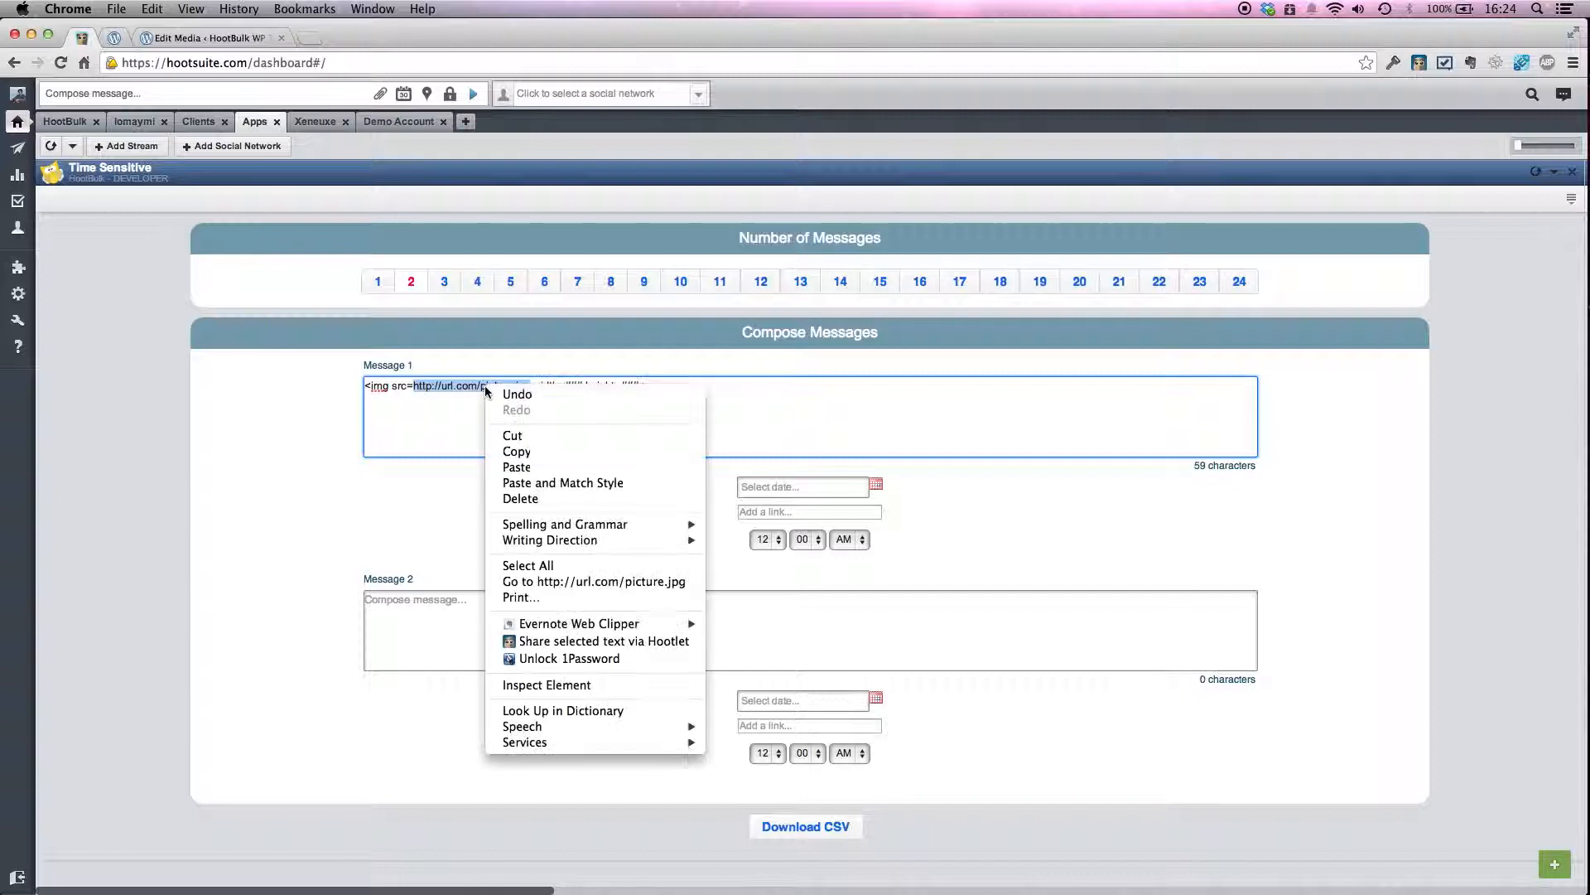
pyautogui.click(535, 456)
pyautogui.press('super+v')
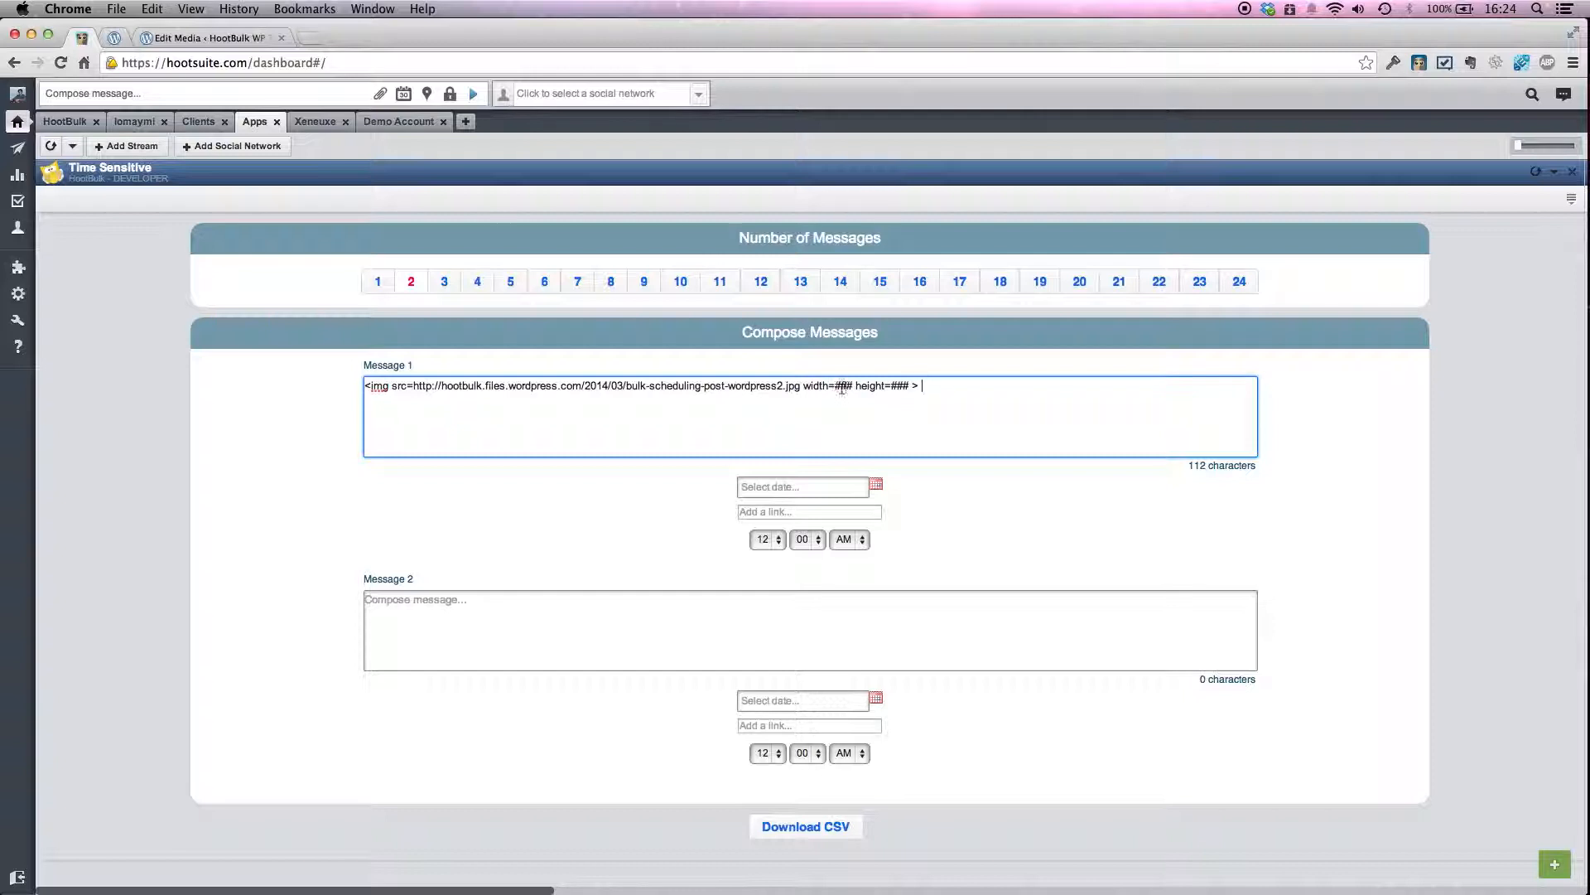
# - Check the Bulk Scheduling Post Wordpress image's dimensions in WordPress and set width=800 and height=450 in Hootsuite's Message 1
pyautogui.click(199, 39)
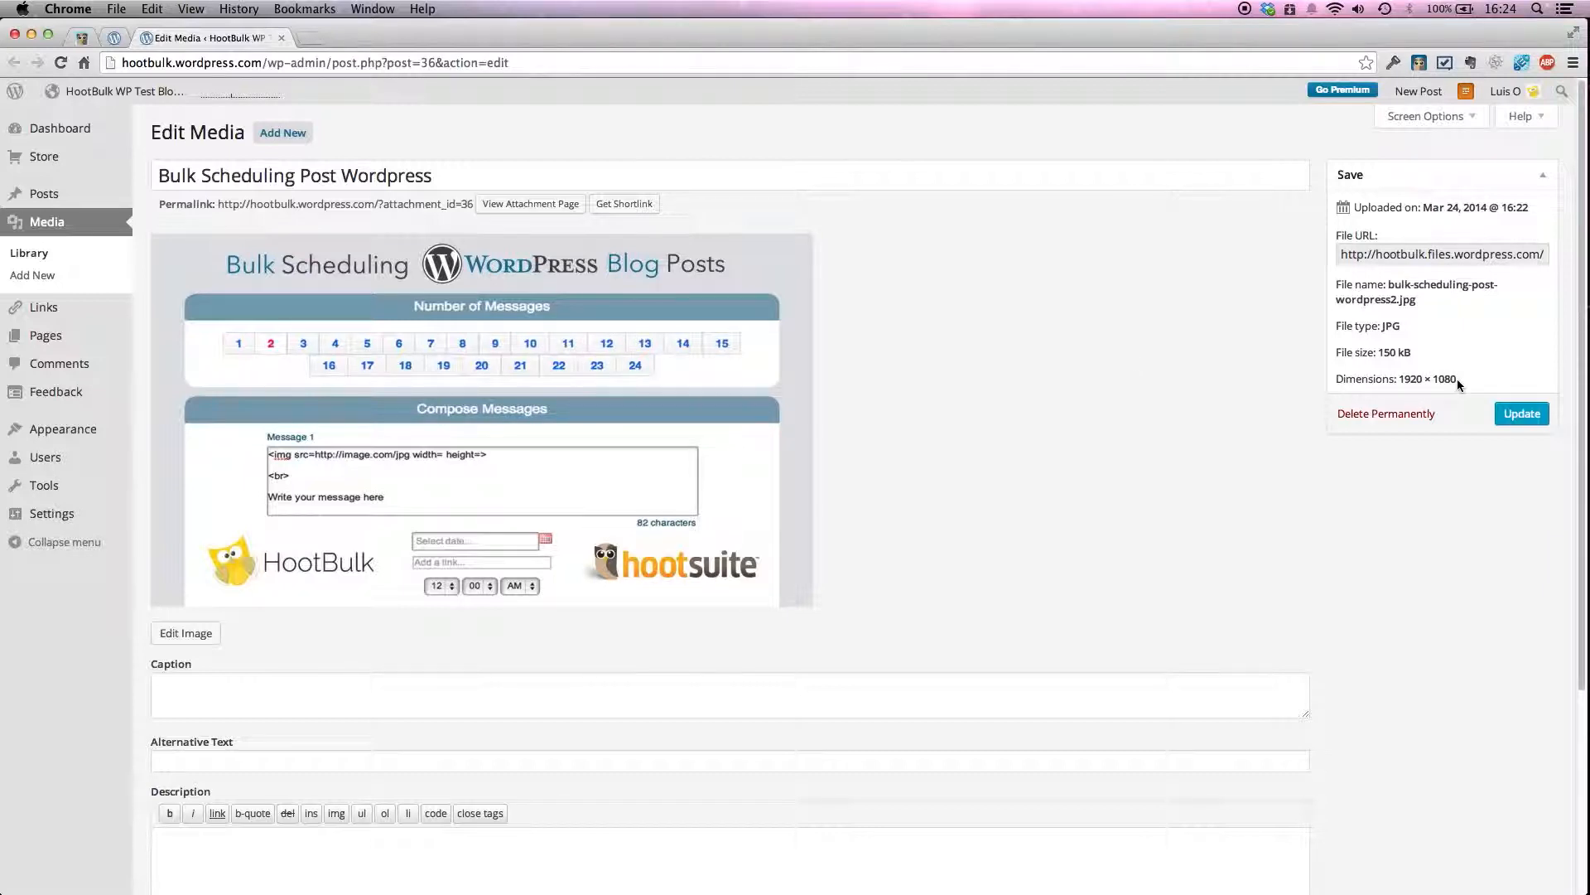
pyautogui.click(80, 39)
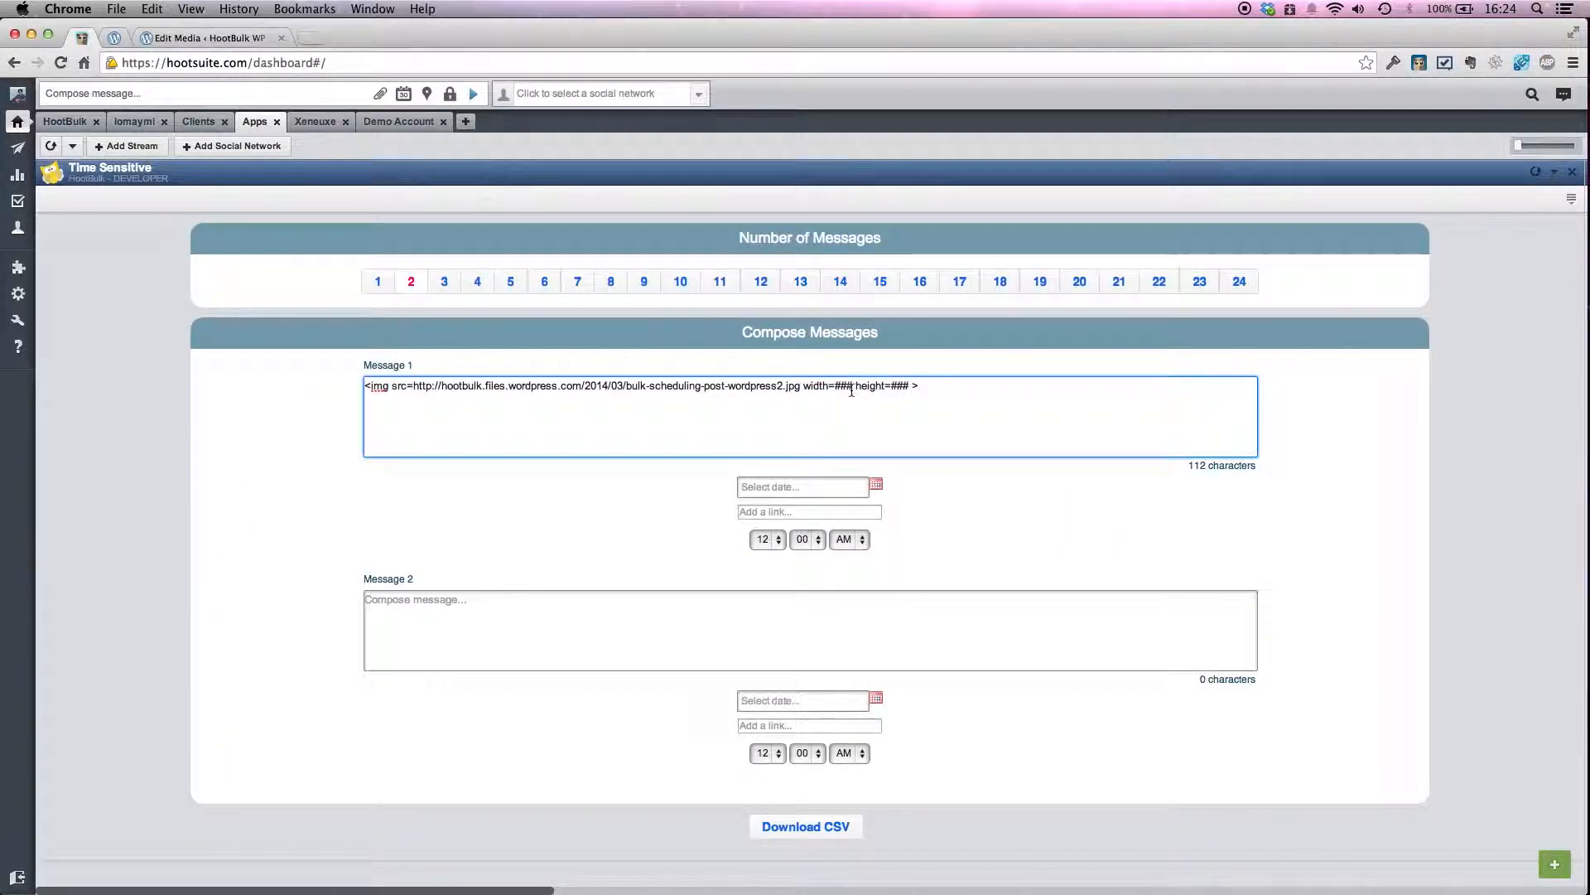
pyautogui.press('BackSpace')
pyautogui.press('BackSpace')
pyautogui.press('BackSpace')
pyautogui.write('800')
pyautogui.click(910, 386)
pyautogui.press('BackSpace')
pyautogui.press('BackSpace')
pyautogui.write('4')
pyautogui.write('50')
# - Add a <br> line to Message 1, followed by the prepared blog text starting "With HootSuite and the HootBulk App you can bulk schedule"
pyautogui.write('br>')
pyautogui.press('Return')
pyautogui.press('super+Tab')
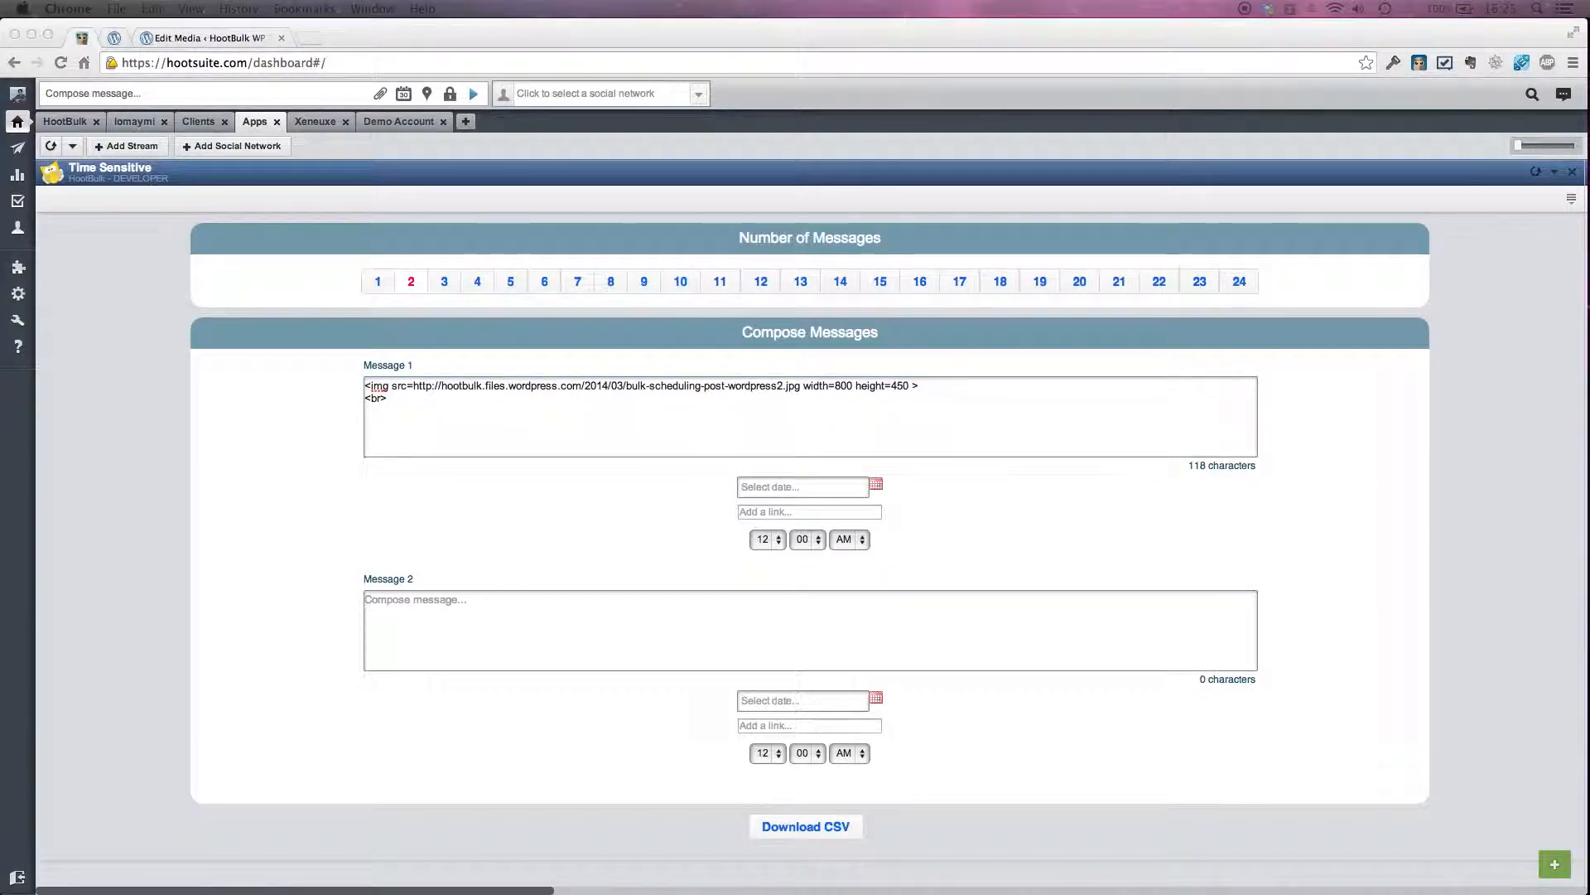
pyautogui.click(378, 420)
pyautogui.press('super+v')
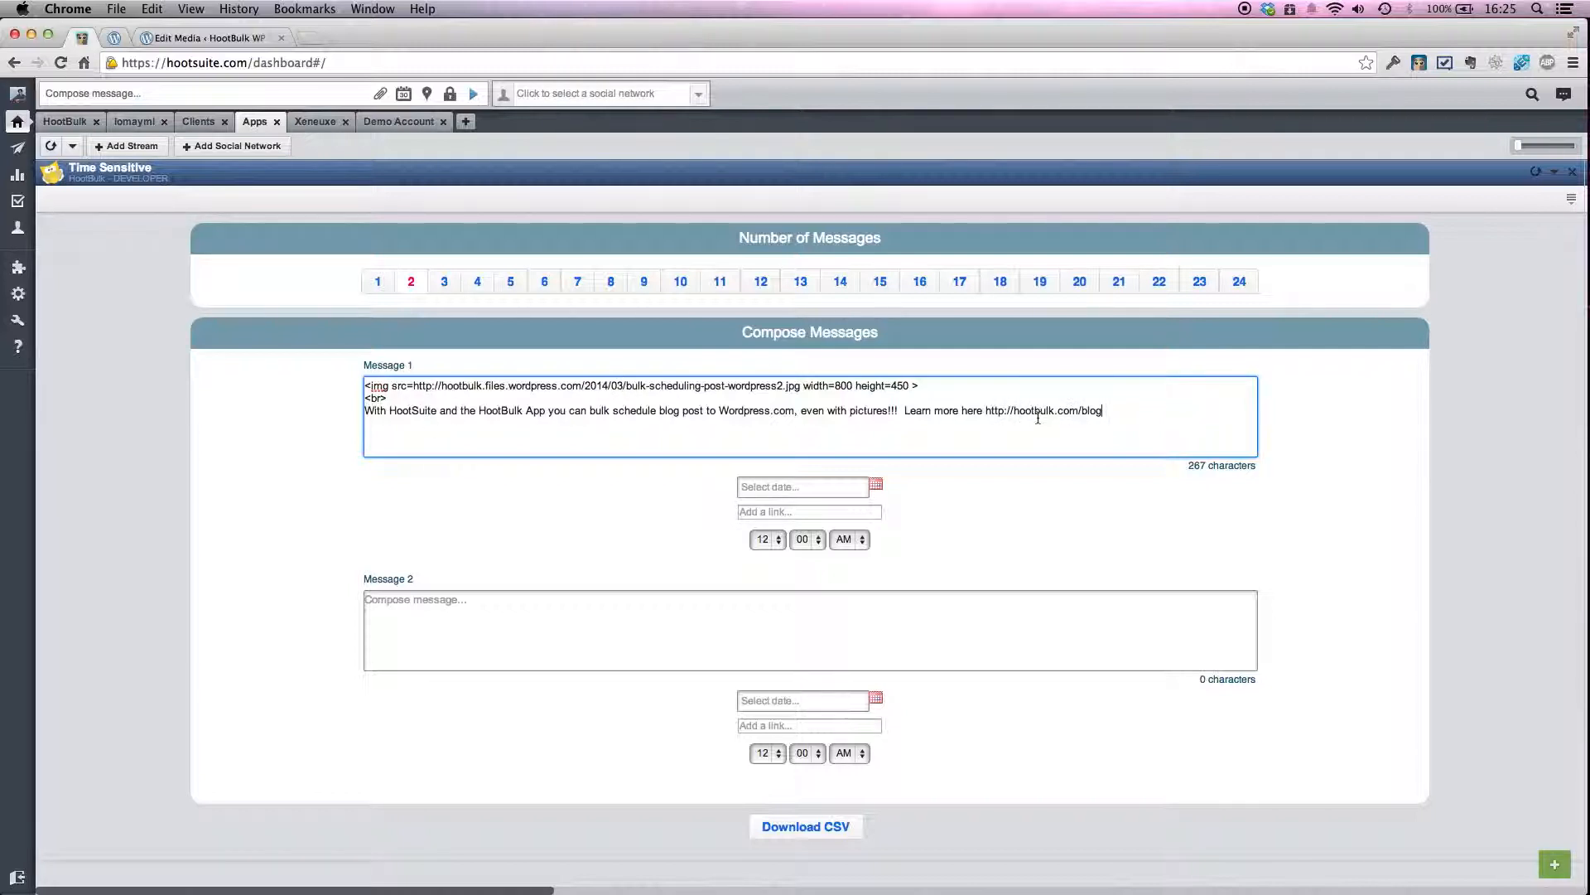
# - Schedule Message 1 for 04/09/2014 at 6:30 PM
pyautogui.click(877, 486)
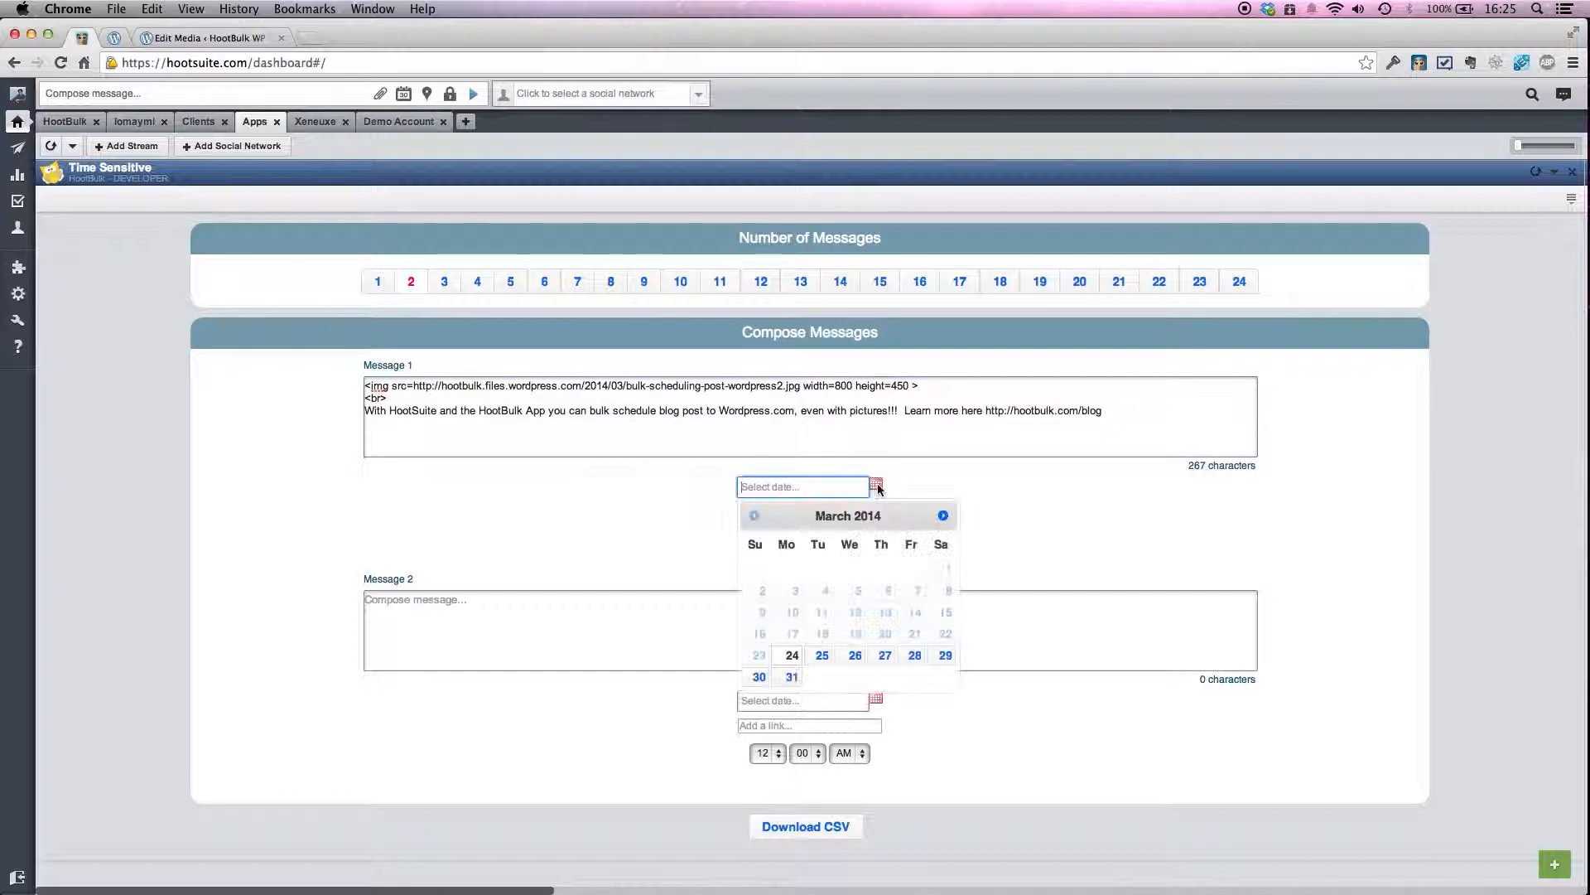
pyautogui.click(943, 515)
pyautogui.click(858, 591)
pyautogui.click(772, 539)
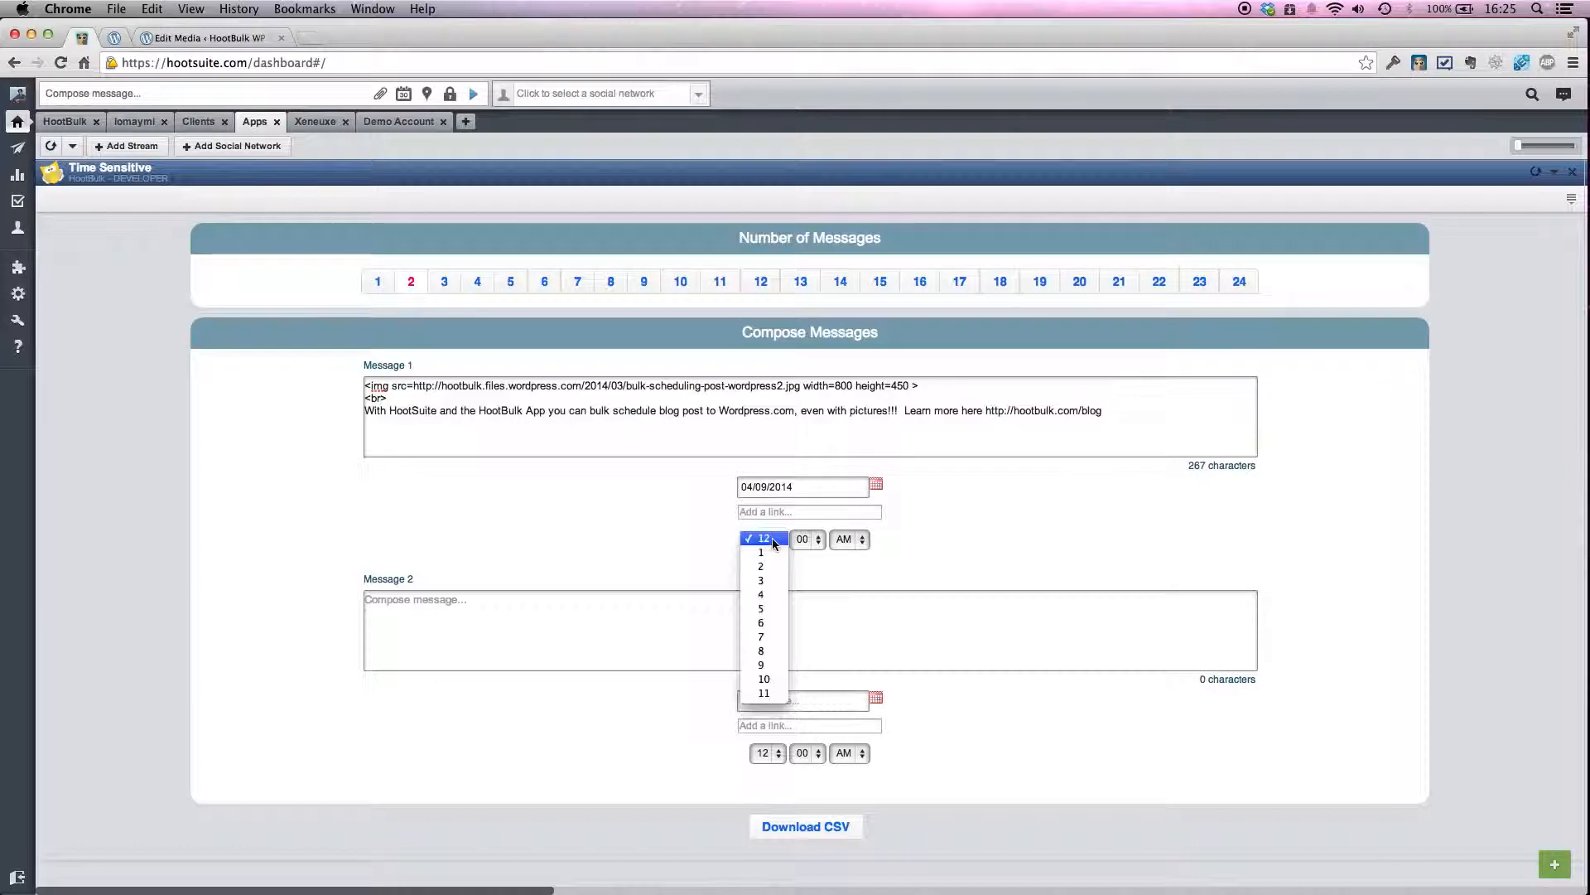
pyautogui.click(768, 630)
pyautogui.click(809, 545)
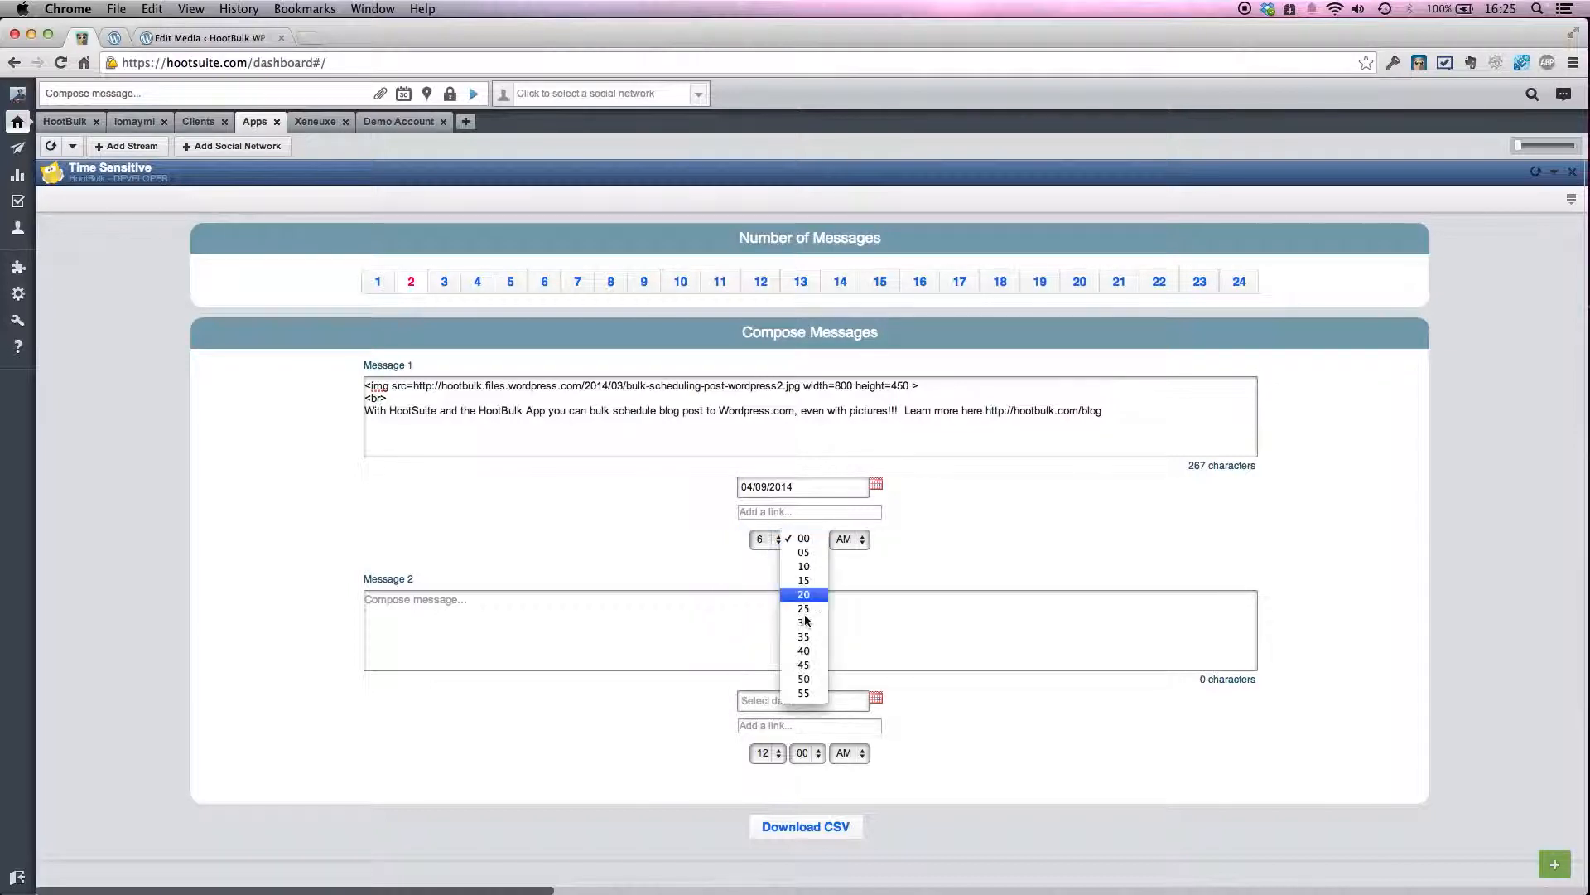
pyautogui.click(804, 622)
pyautogui.click(849, 539)
pyautogui.click(851, 546)
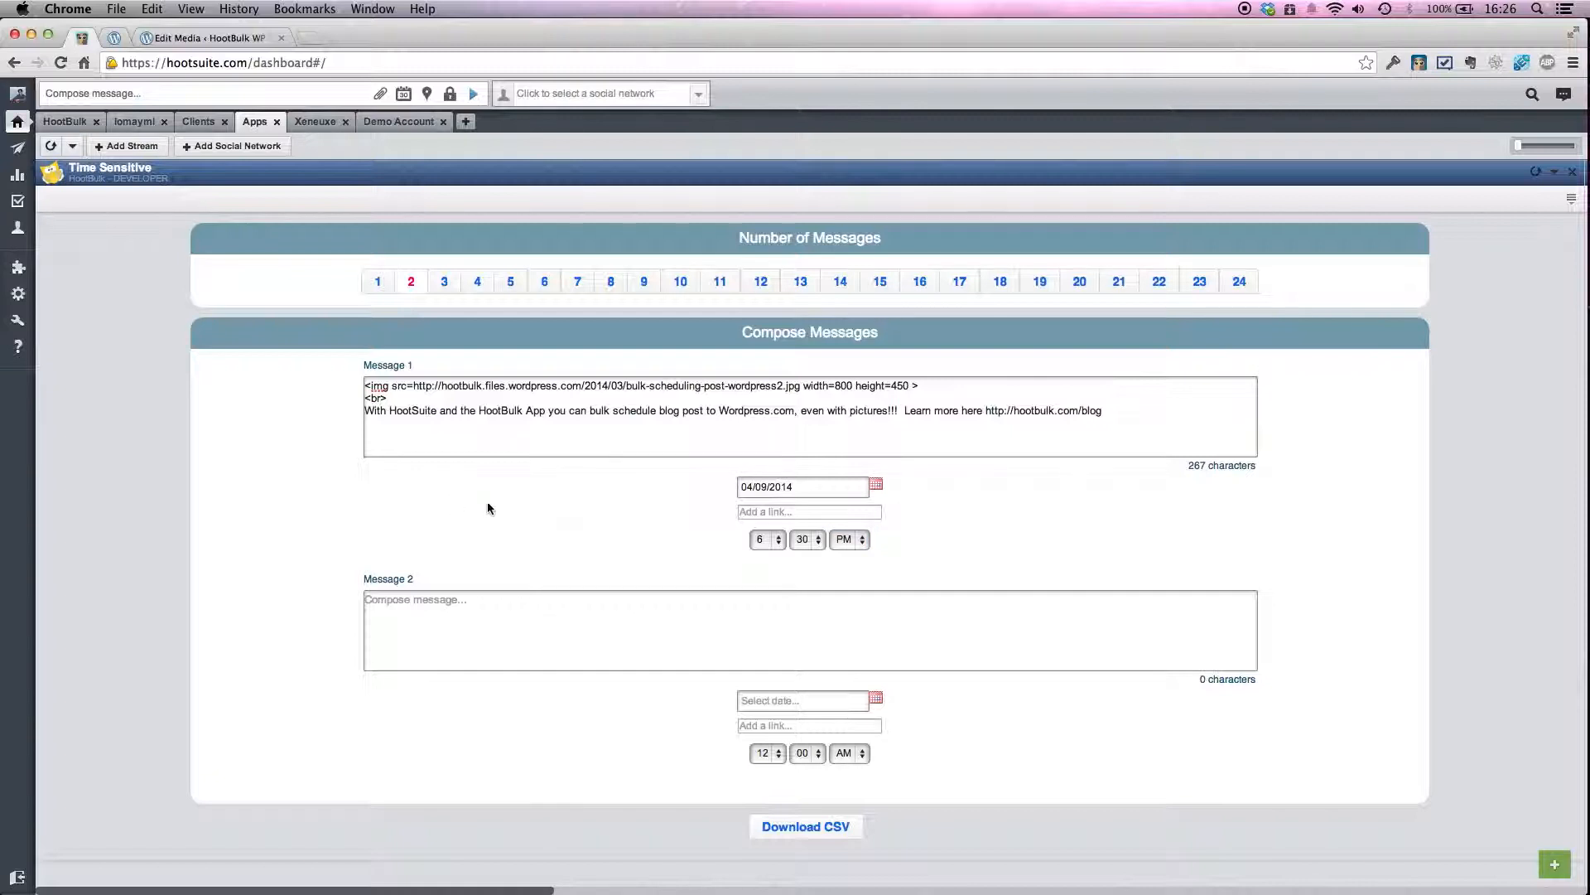
# - Copy the whole img tag line from Message 1 into Message 2
pyautogui.click(472, 632)
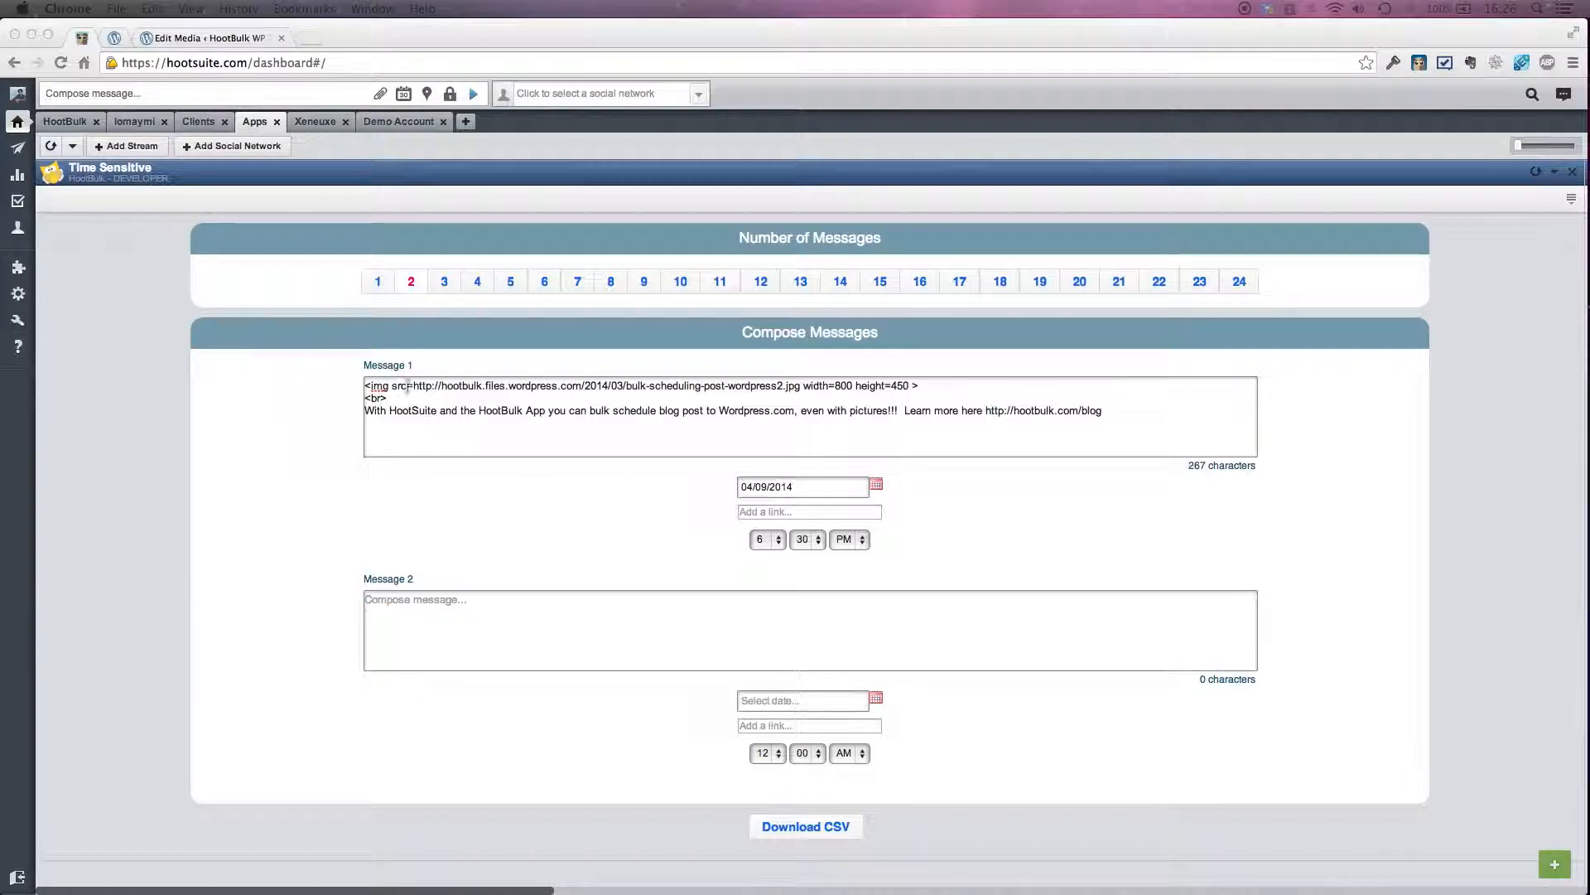
pyautogui.click(366, 386)
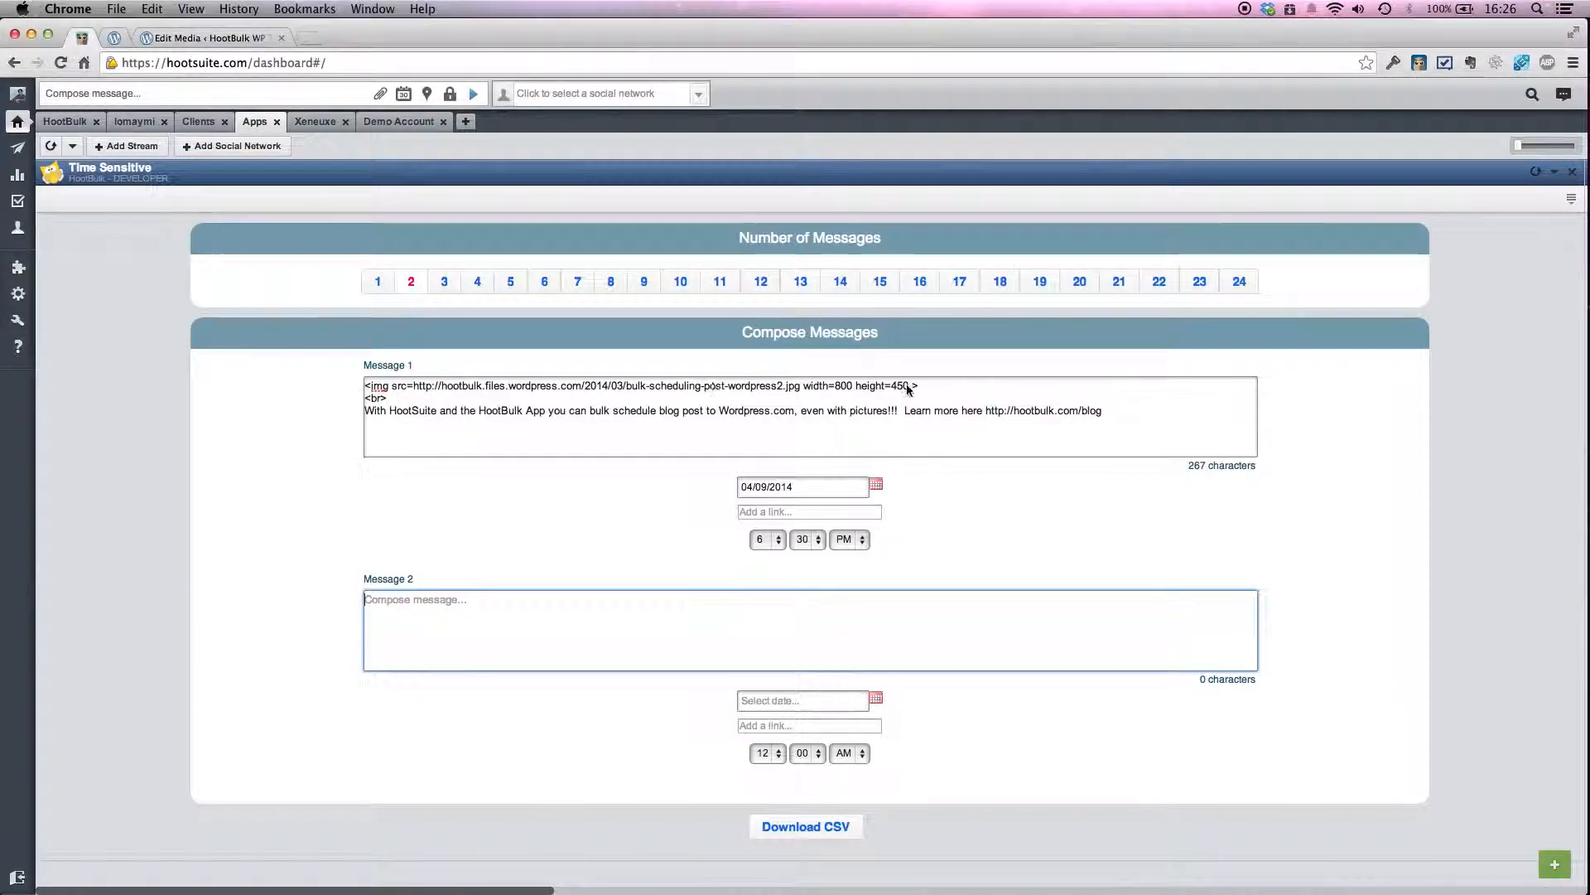
pyautogui.moveTo(922, 385); pyautogui.dragTo(361, 383)
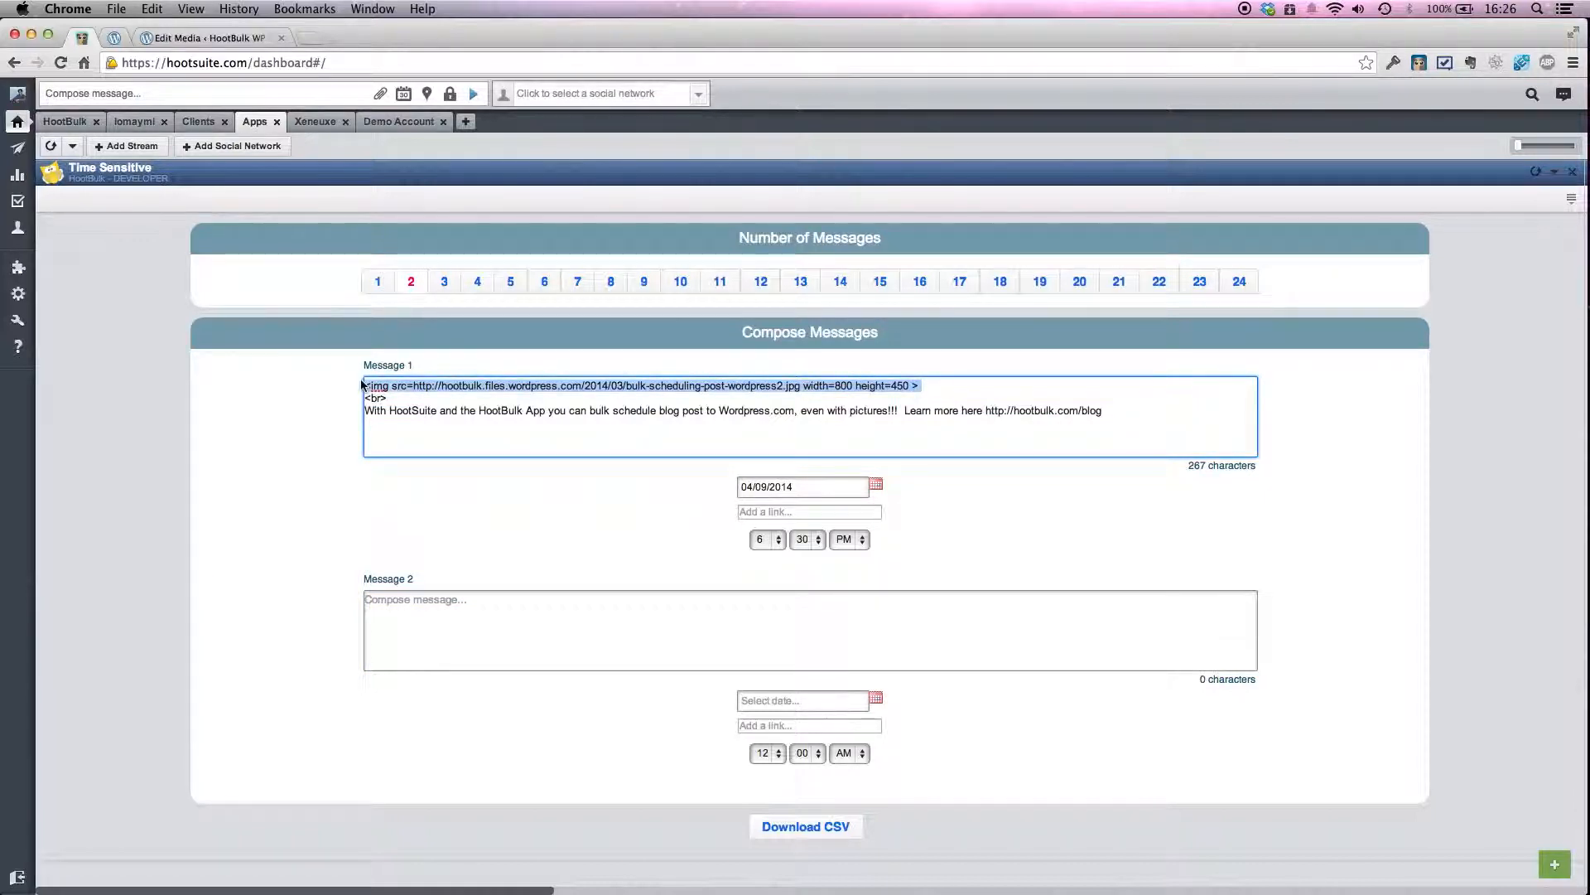
pyautogui.click(532, 595)
pyautogui.press('super+v')
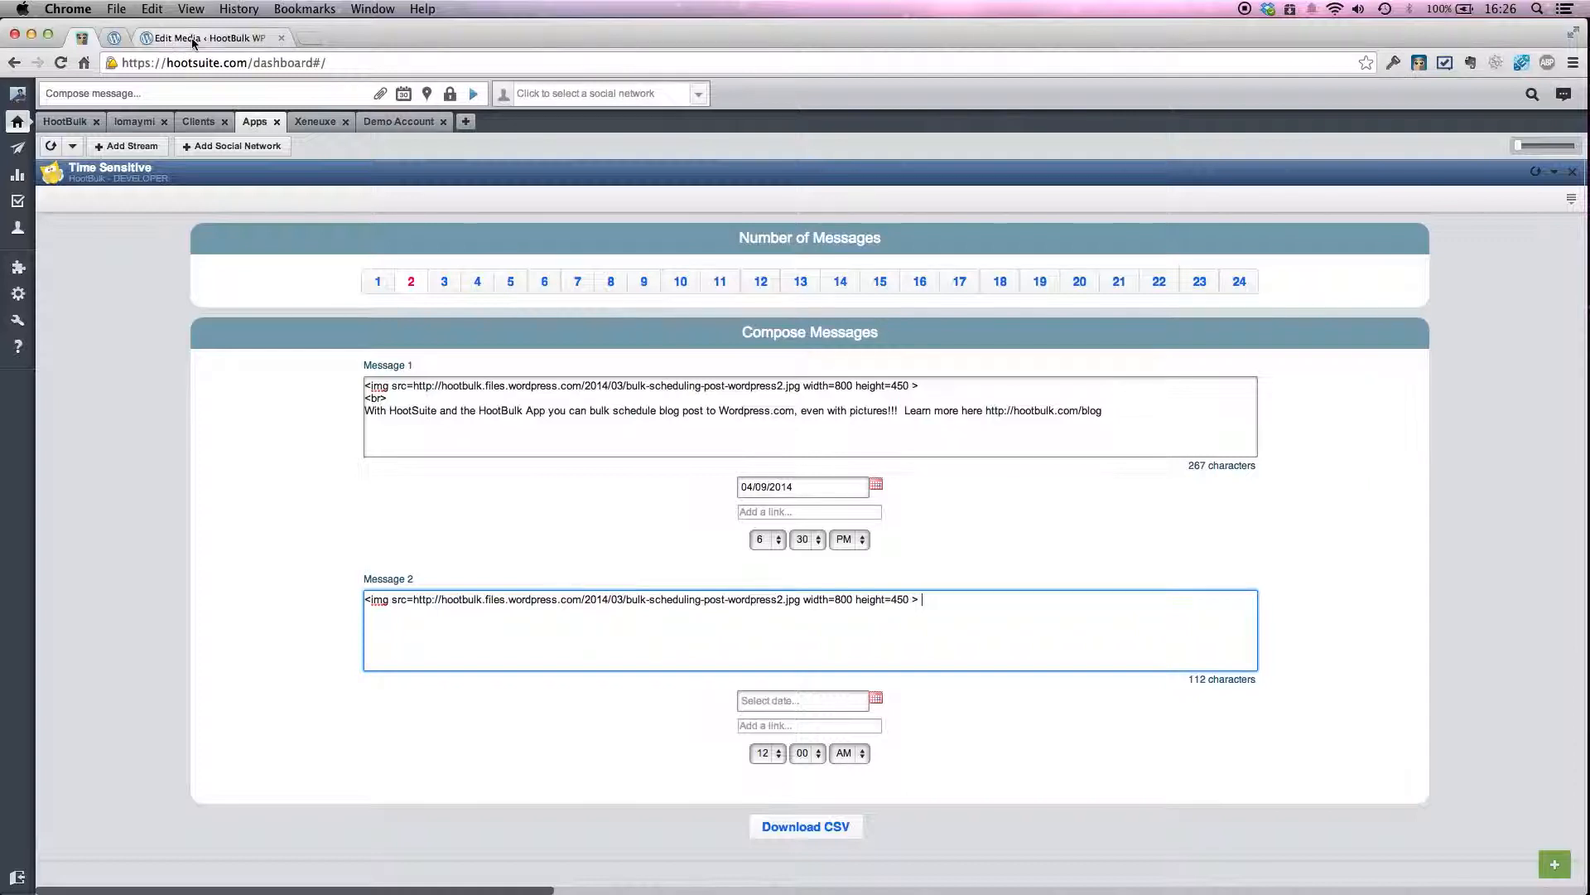
# - Switch to WordPress, open the uploaded Cave image for editing, and copy its file URL
pyautogui.click(116, 37)
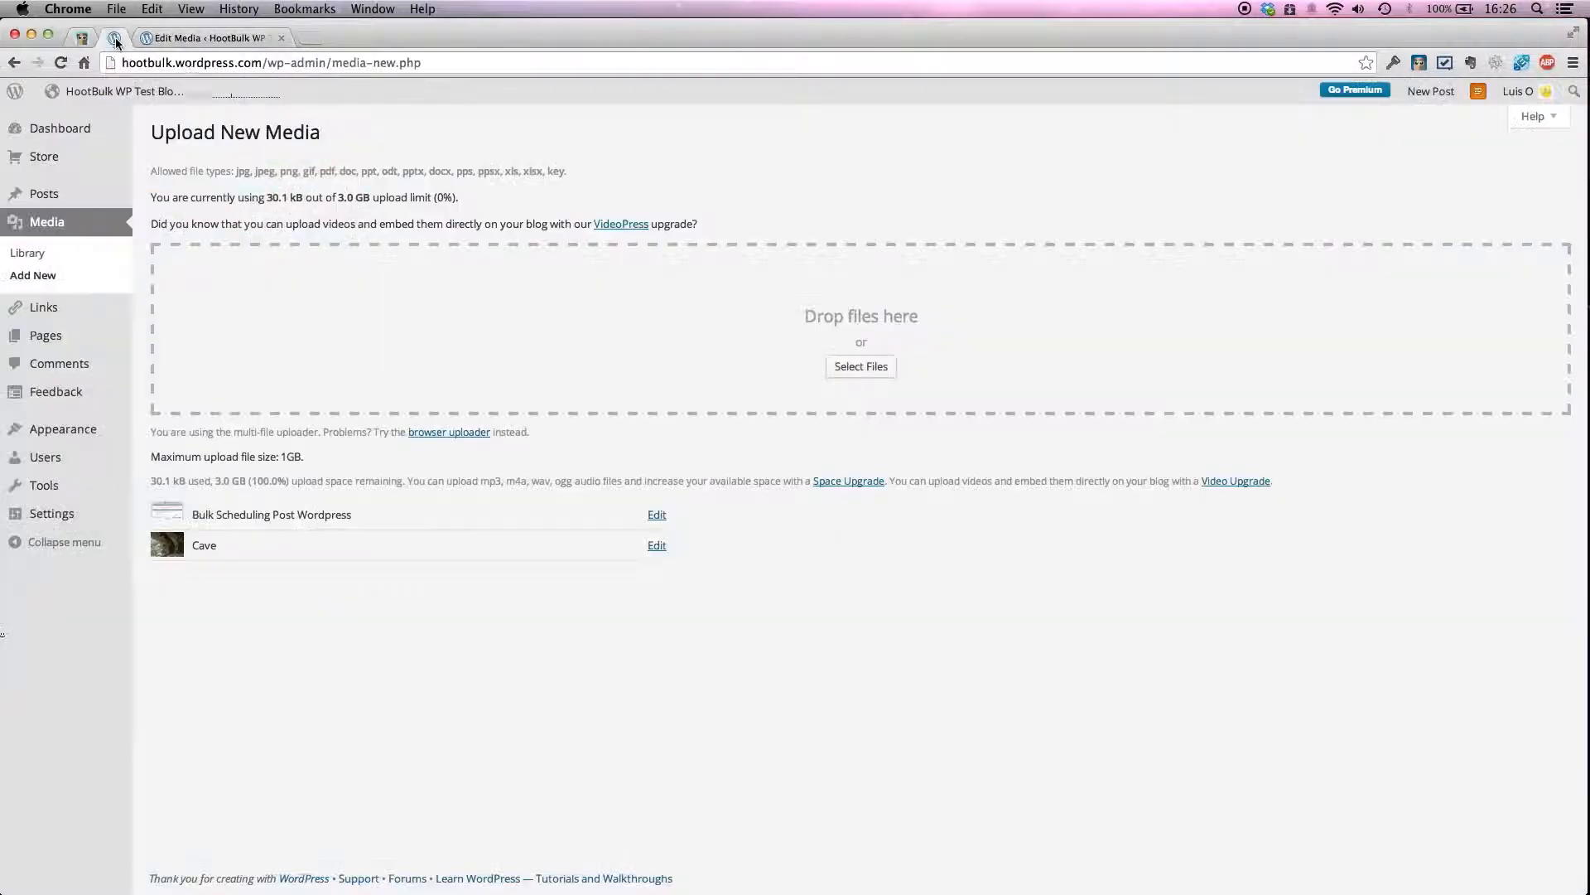
pyautogui.click(657, 545)
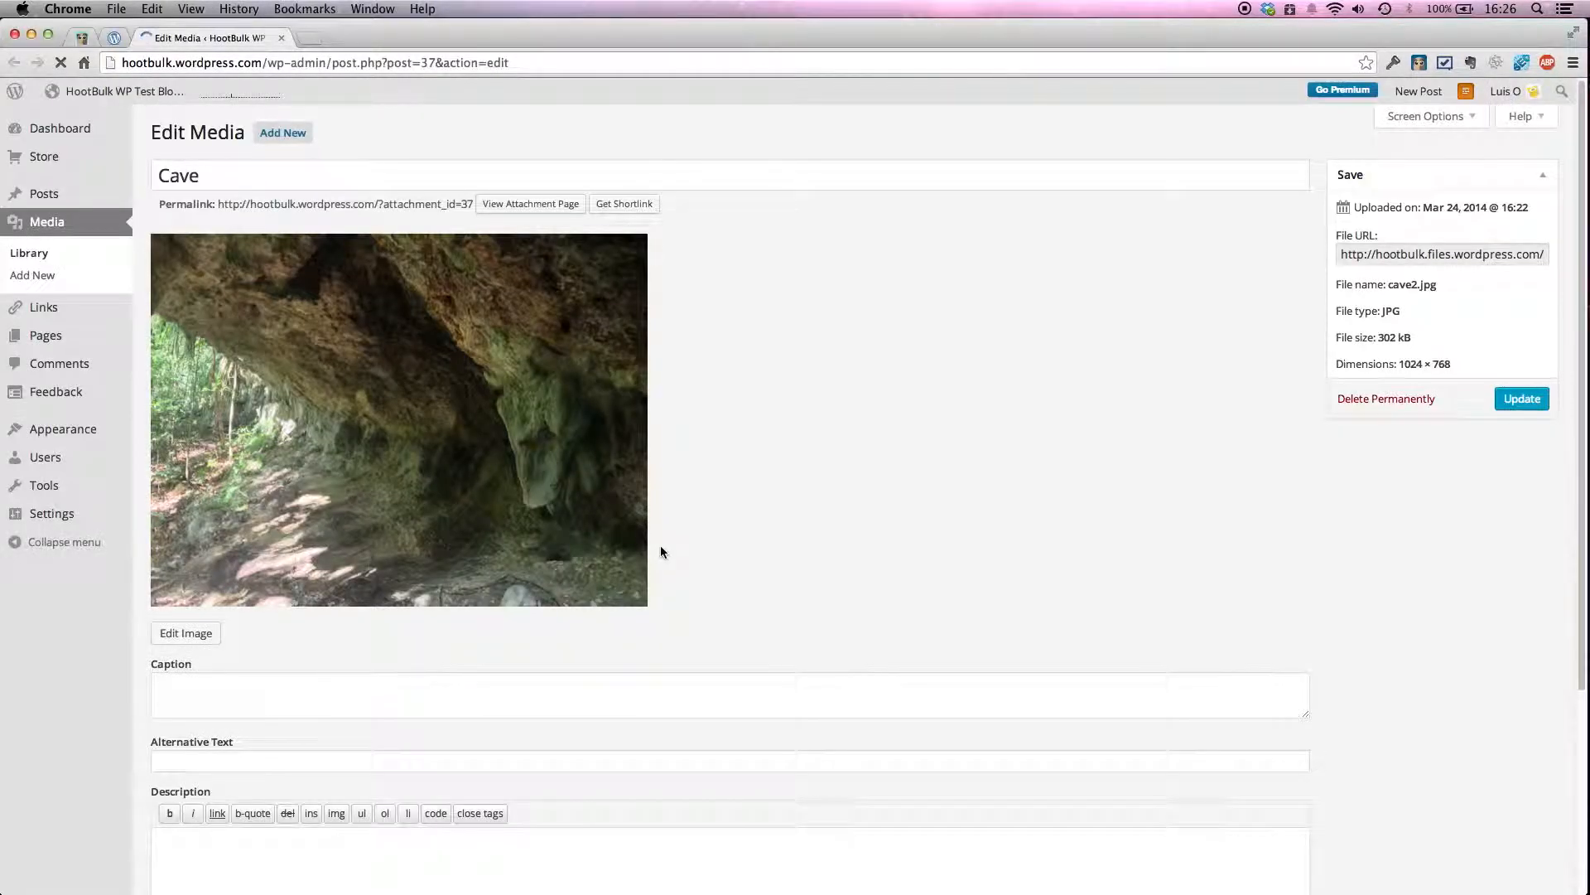
pyautogui.click(1443, 250)
pyautogui.rightClick(1443, 250)
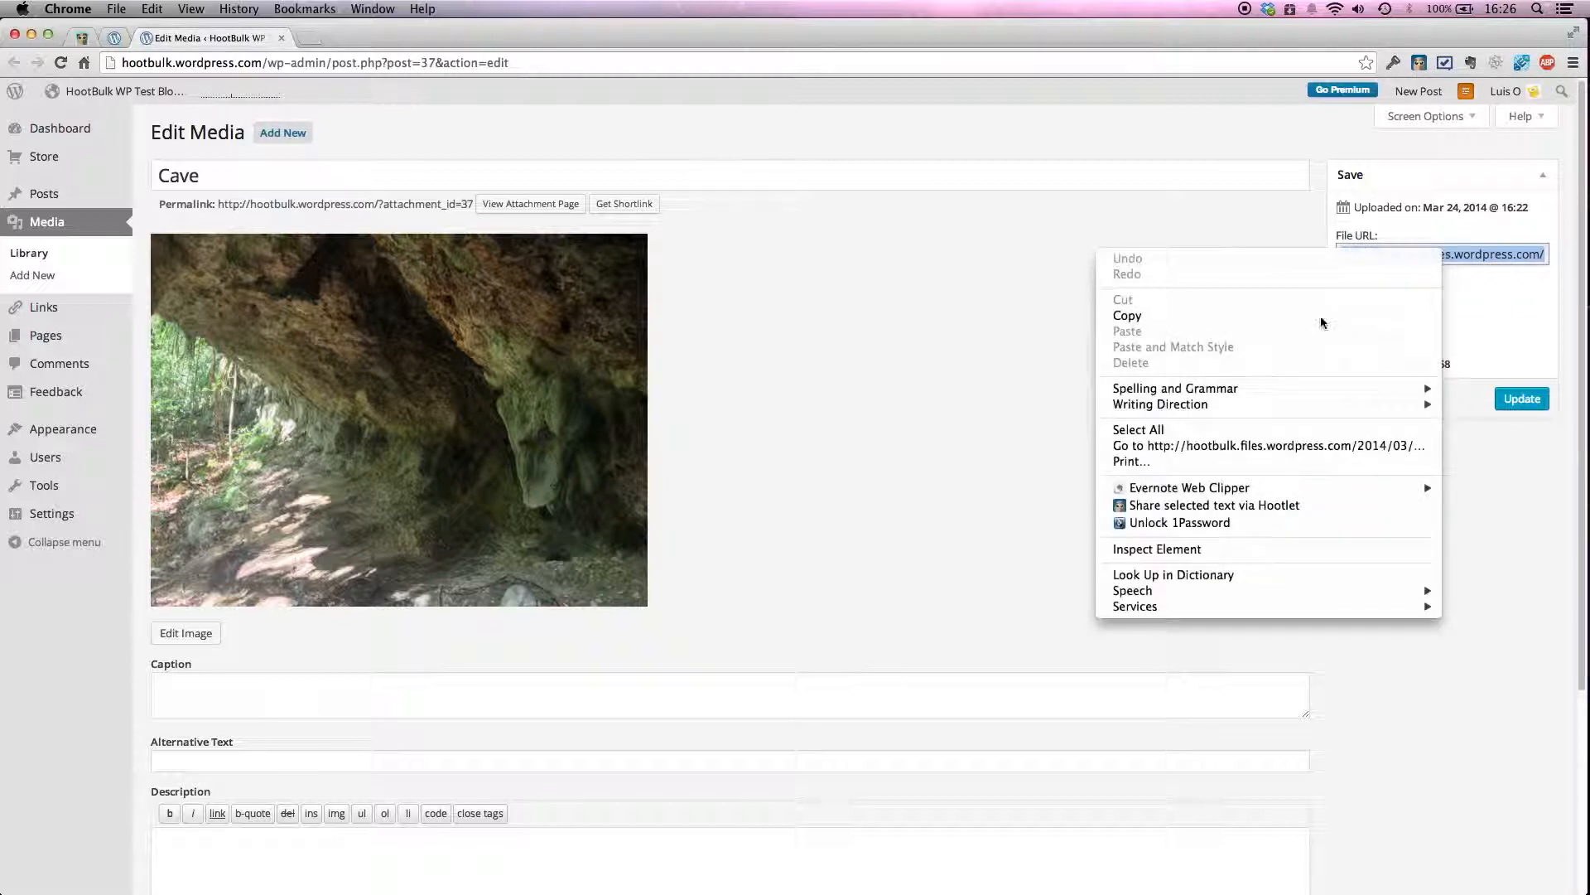
pyautogui.click(1292, 318)
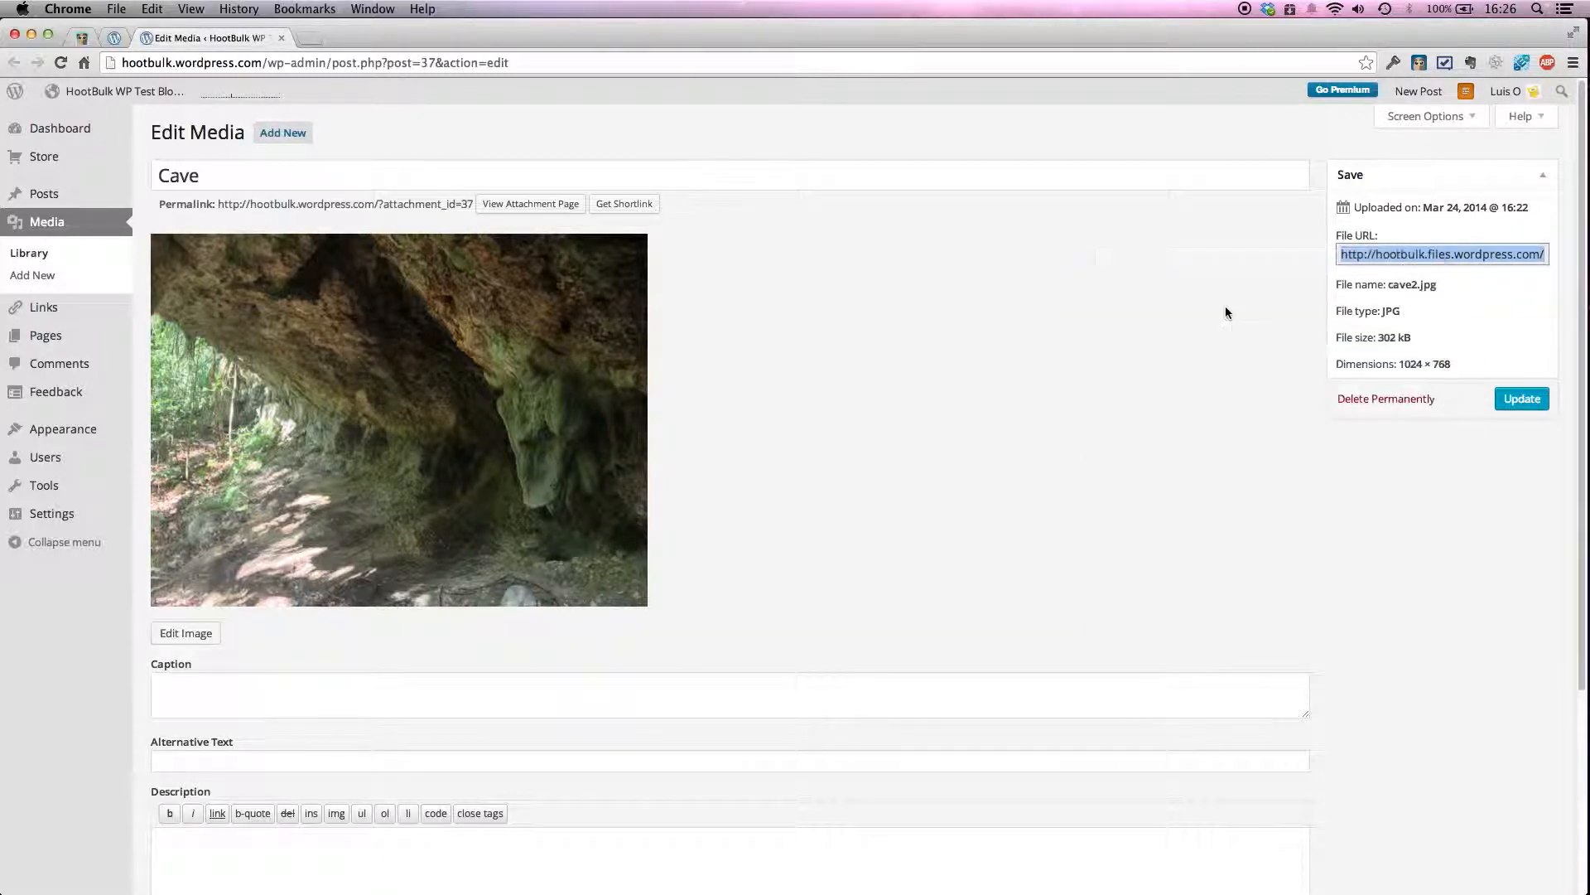
pyautogui.click(983, 307)
# - Switch to Hootsuite and replace the image URL in Message 2 with the copied Cave image URL
pyautogui.click(81, 37)
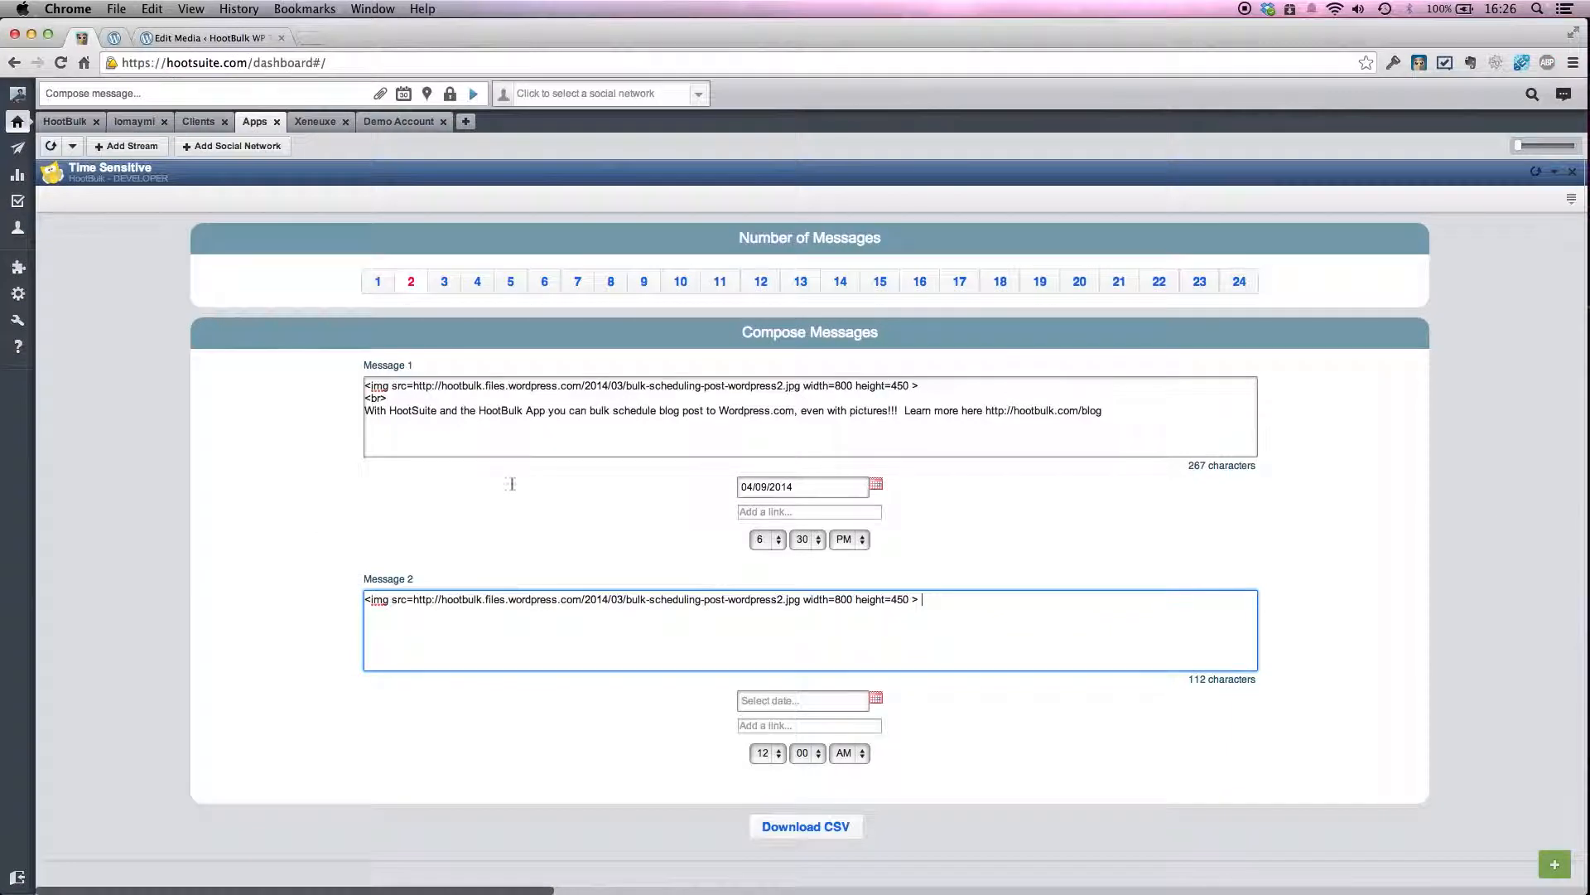
pyautogui.moveTo(415, 601); pyautogui.dragTo(799, 599)
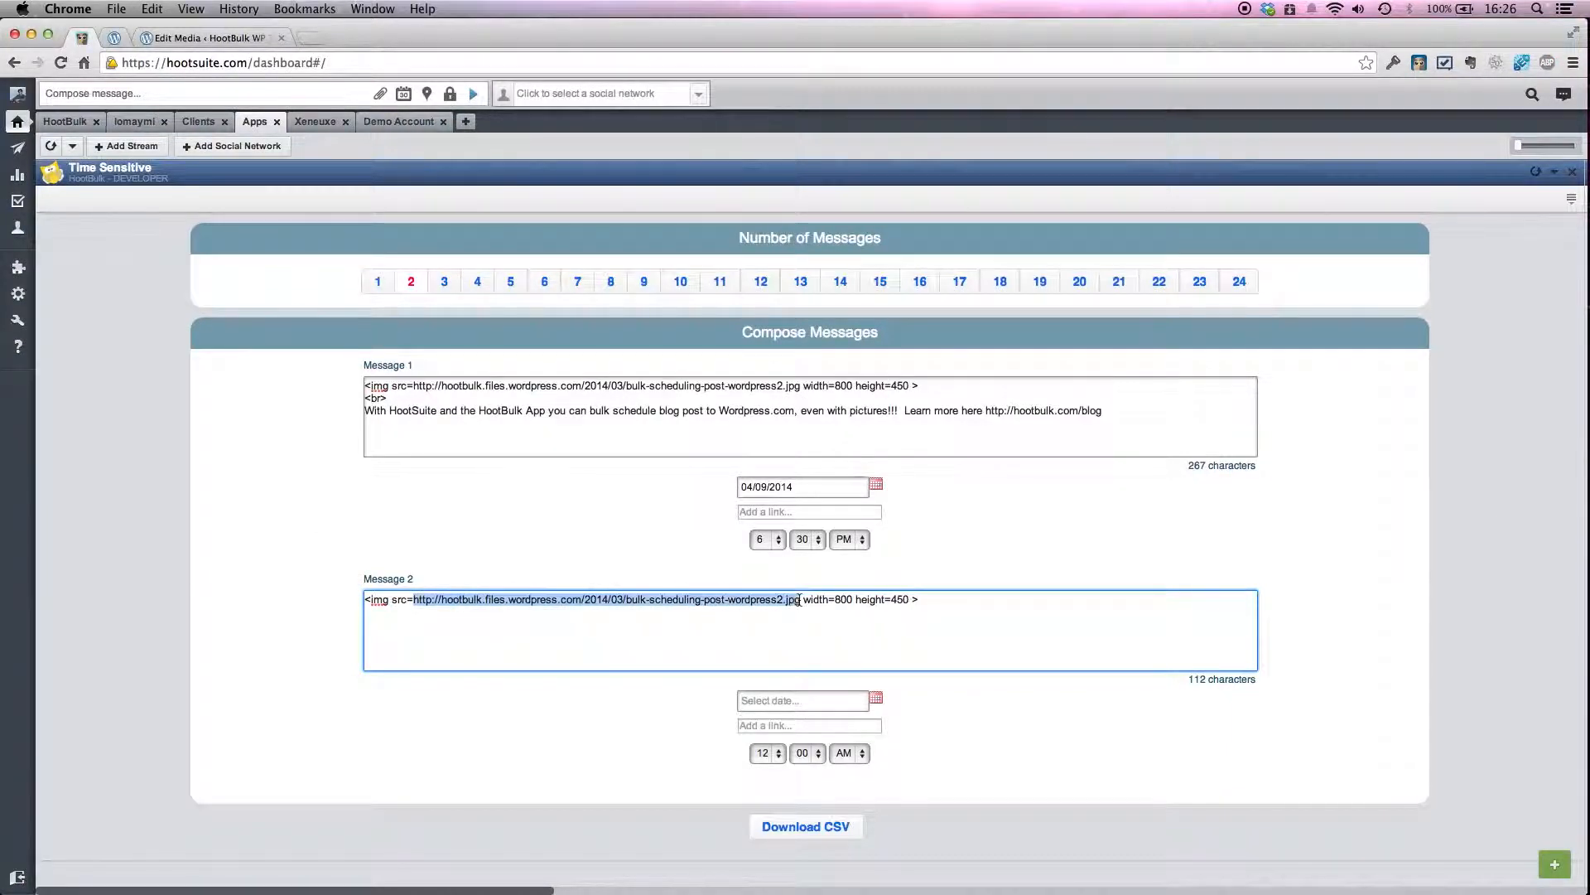
pyautogui.rightClick(799, 600)
pyautogui.click(824, 583)
pyautogui.press('super+v')
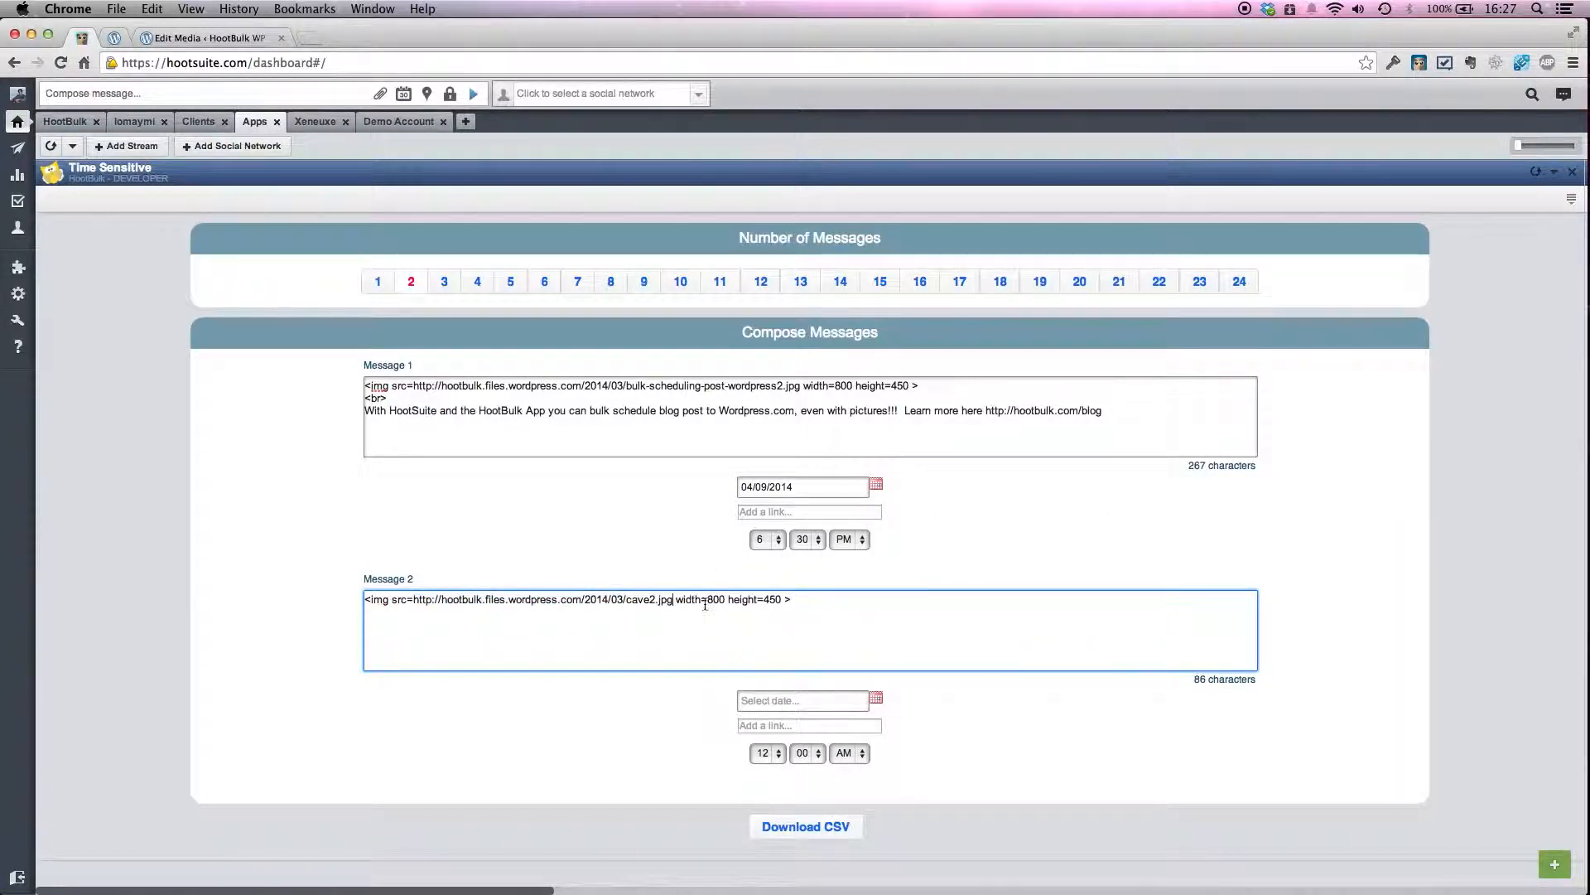
# - Using the Cave image's dimensions in WordPress, set height=600 in Hootsuite's Message 2 and add <br> plus the text starting "A couple of days ago"
pyautogui.click(173, 39)
pyautogui.click(776, 600)
pyautogui.press('BackSpace')
pyautogui.press('BackSpace')
pyautogui.write('60')
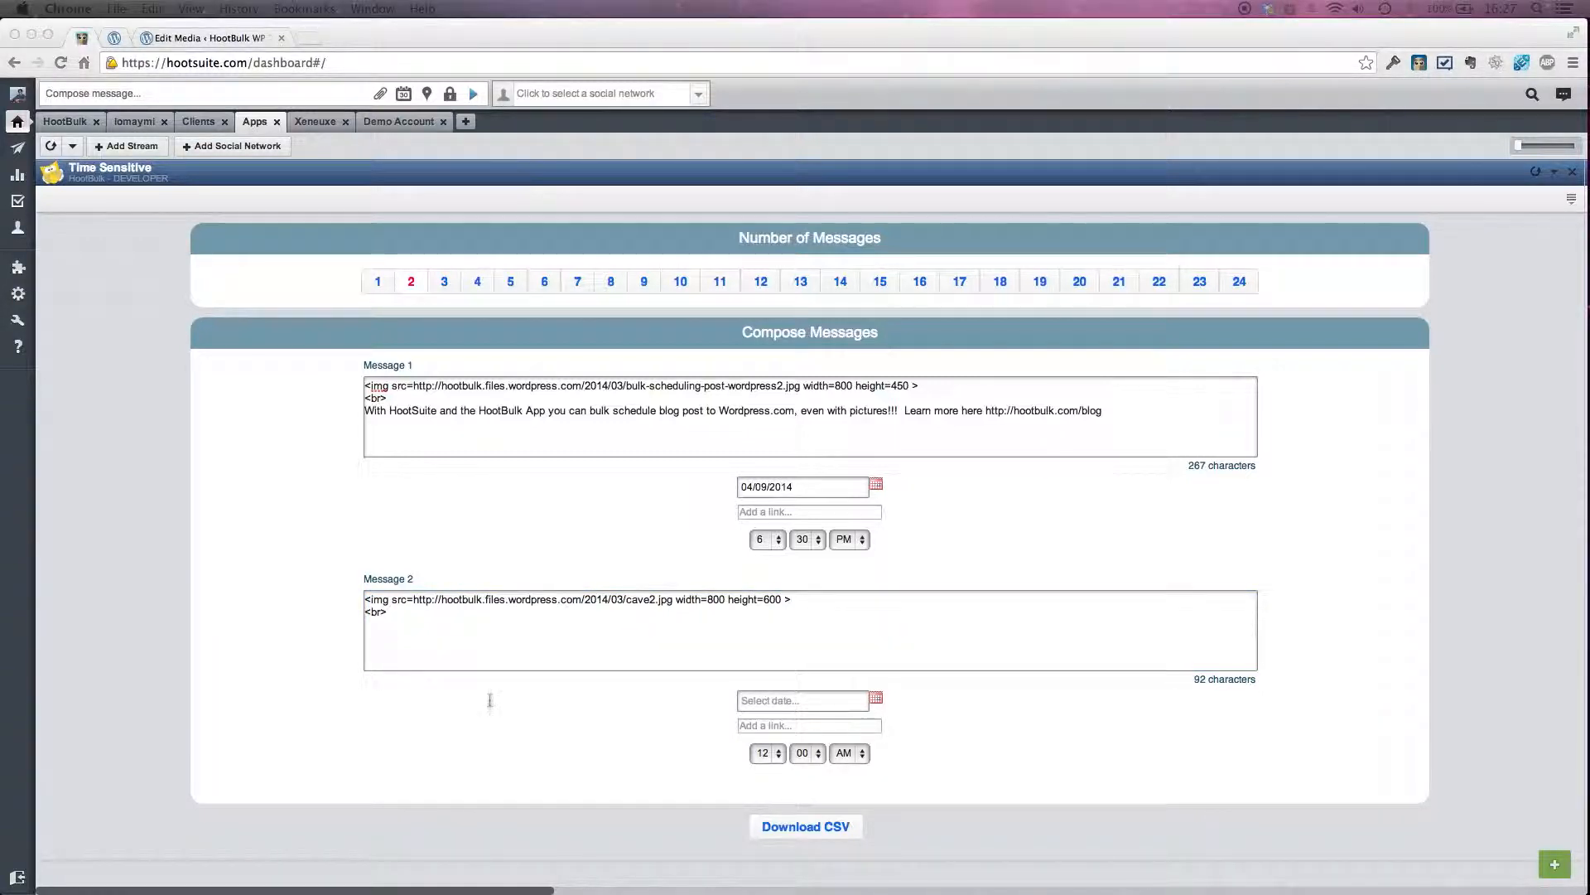
pyautogui.click(401, 631)
pyautogui.press('super+v')
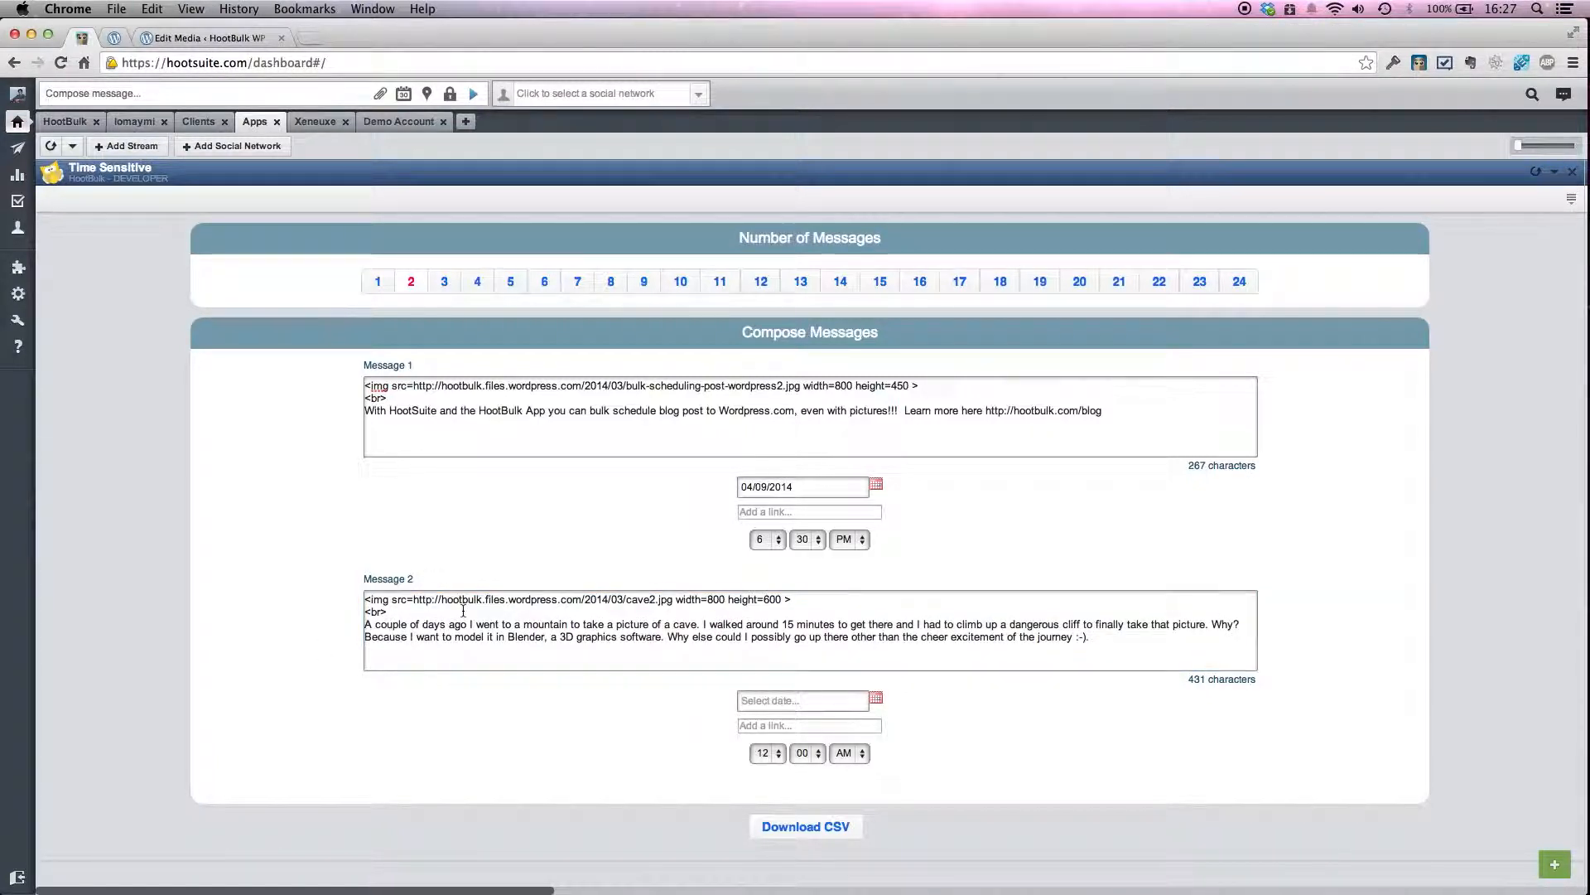
# - Schedule Message 2 for 04/11/2014 at 10:20 AM
pyautogui.click(876, 699)
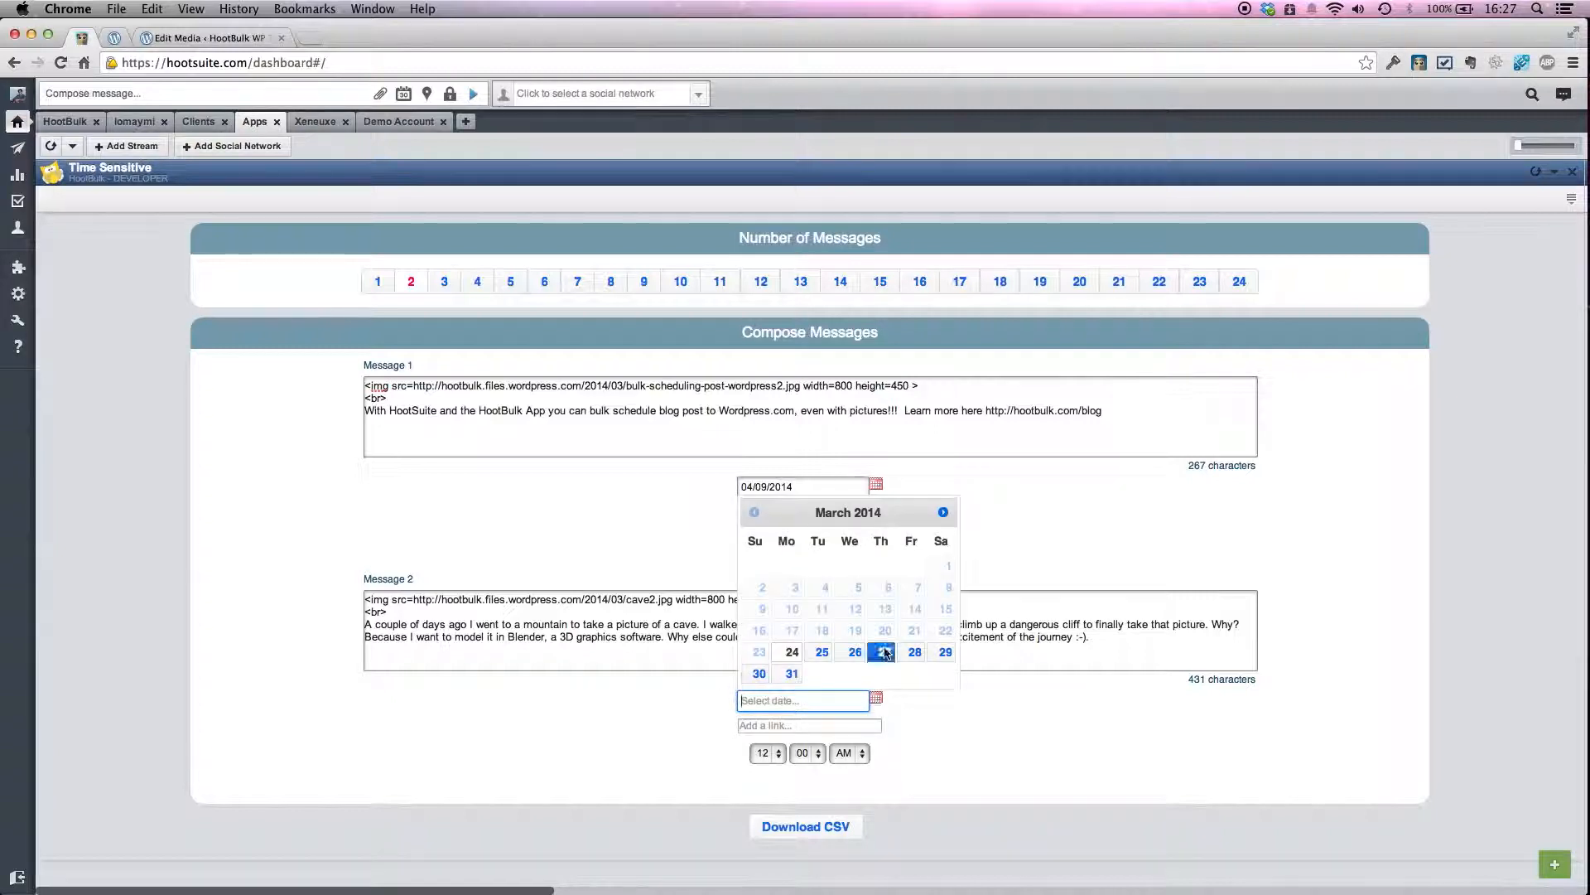
pyautogui.click(940, 514)
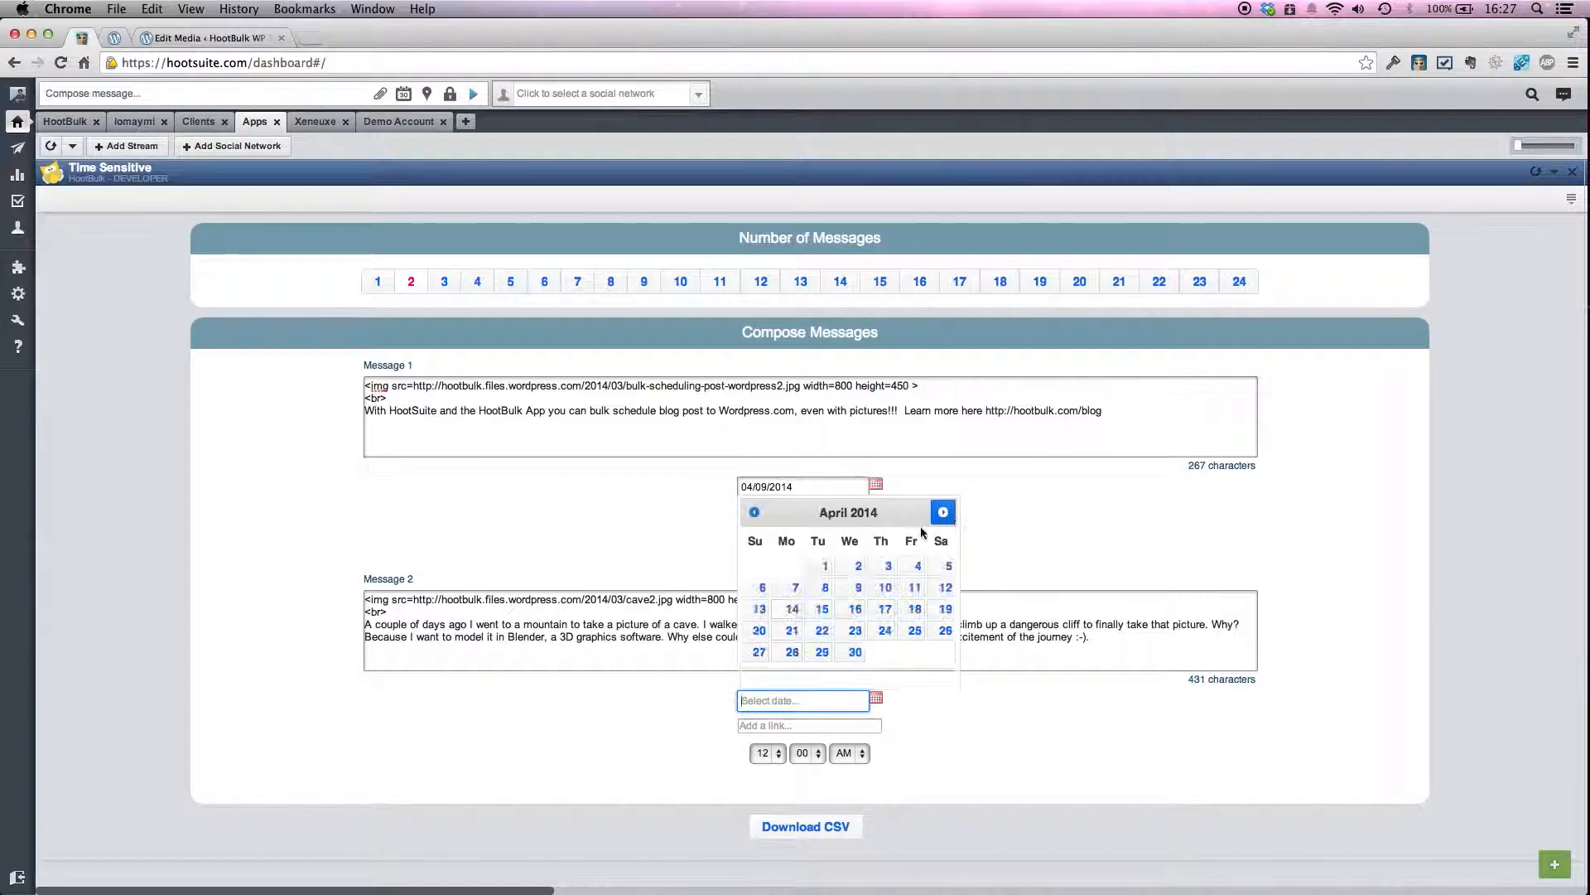
pyautogui.click(914, 589)
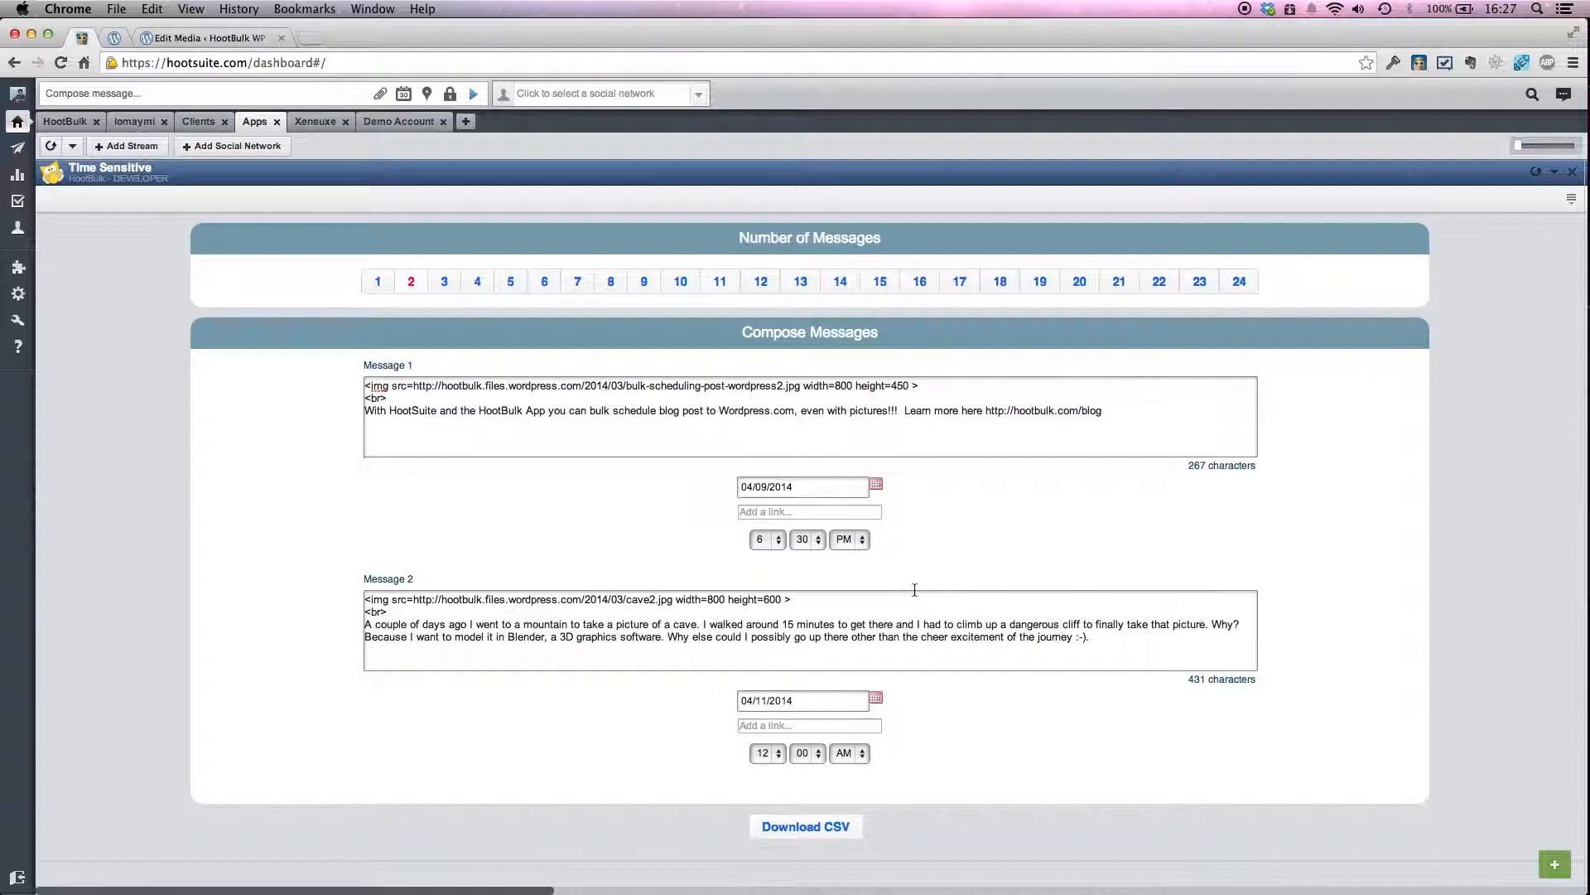
pyautogui.click(877, 699)
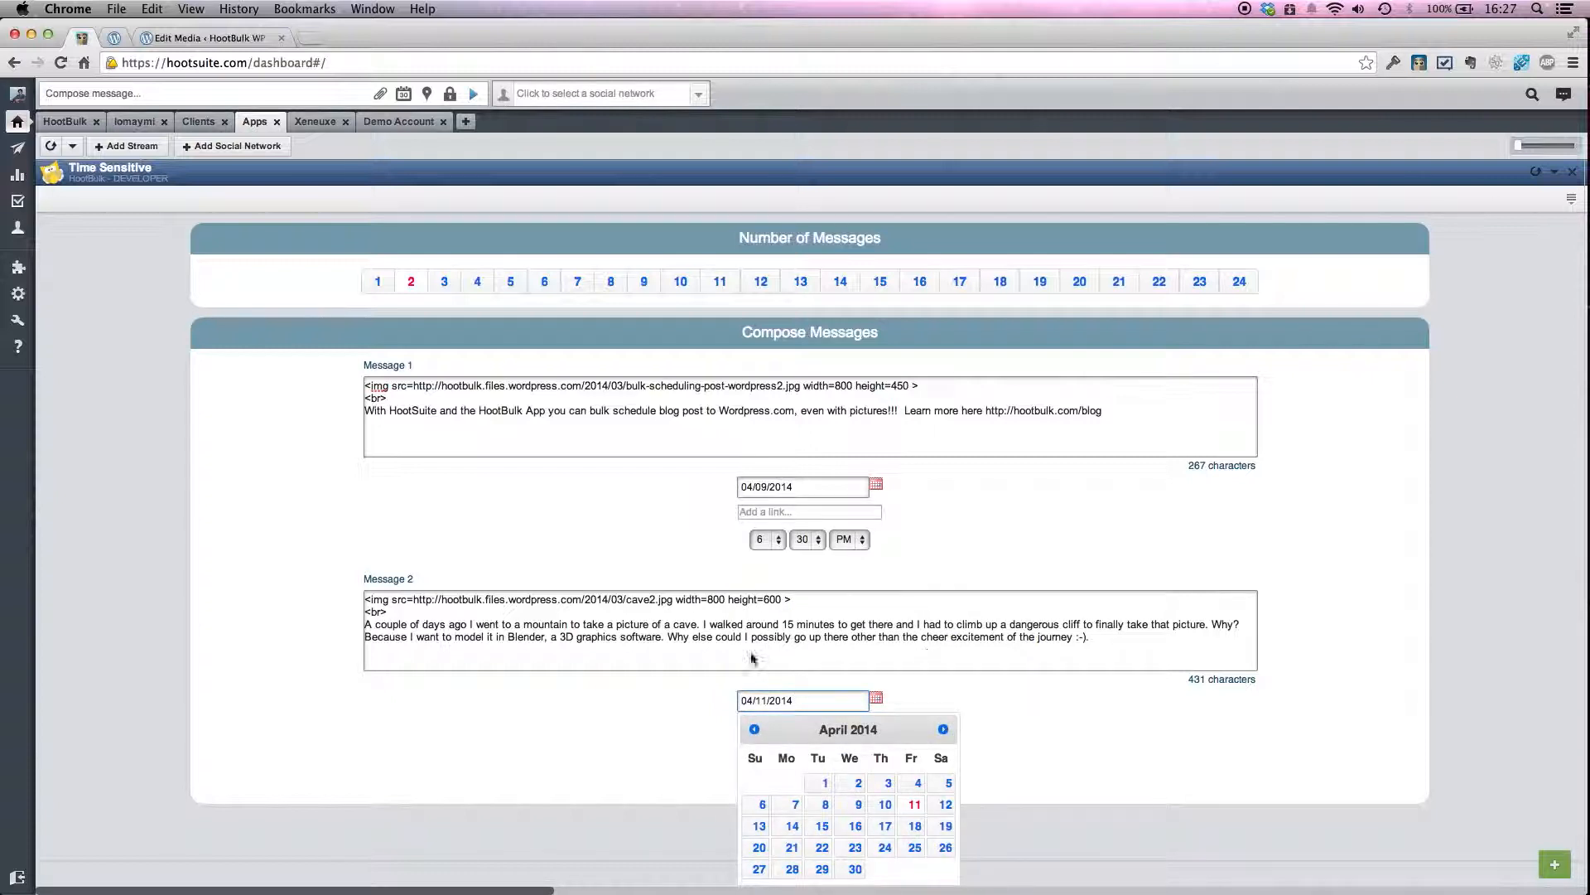
pyautogui.click(669, 706)
pyautogui.click(767, 752)
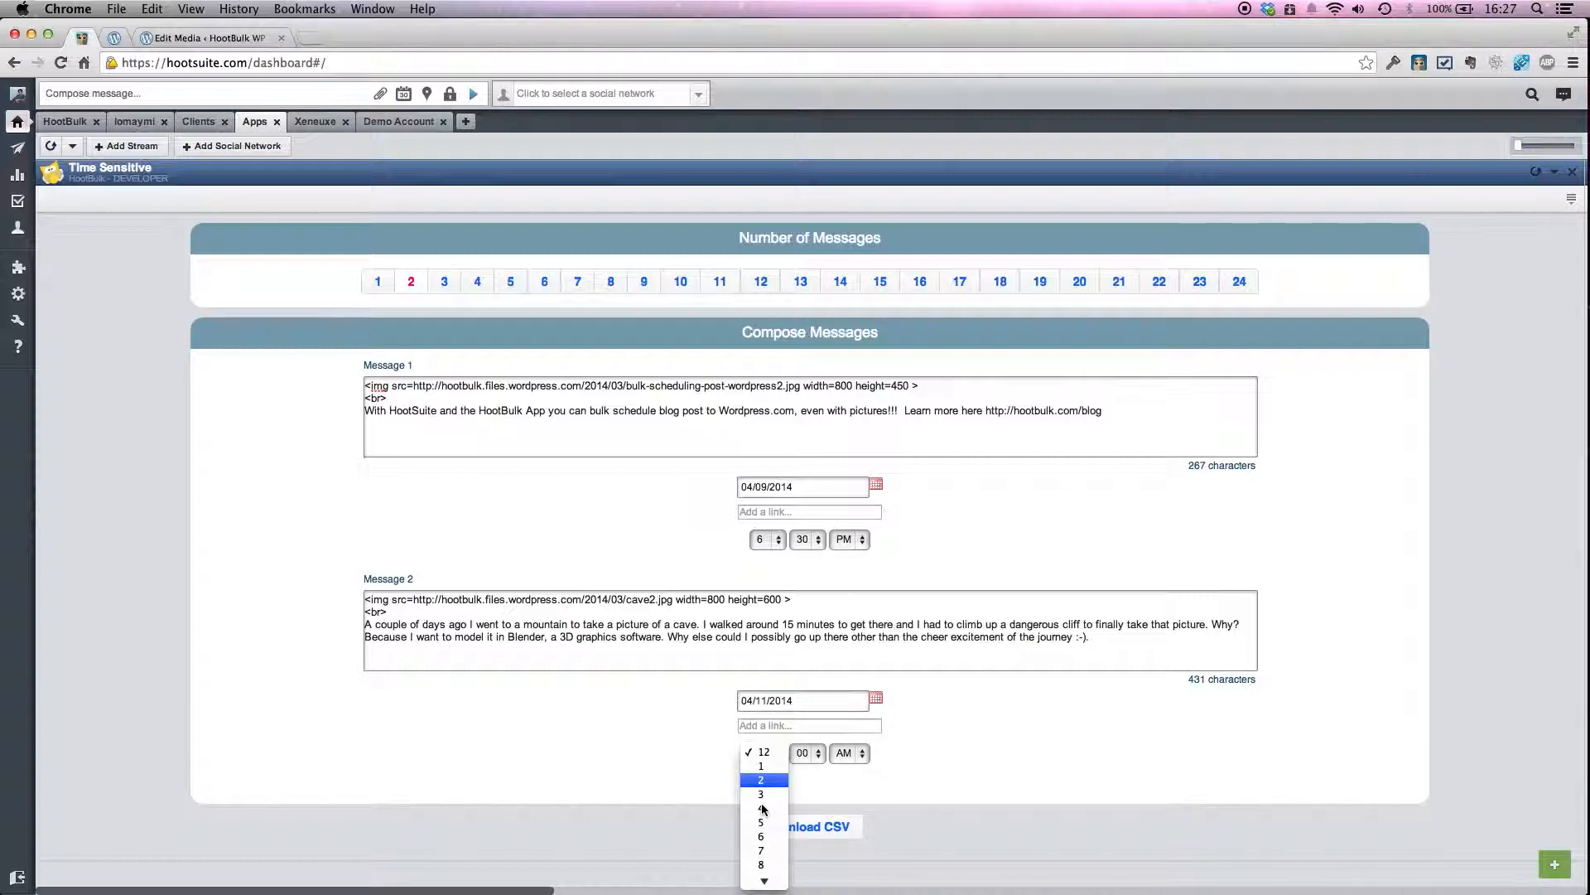
pyautogui.click(760, 863)
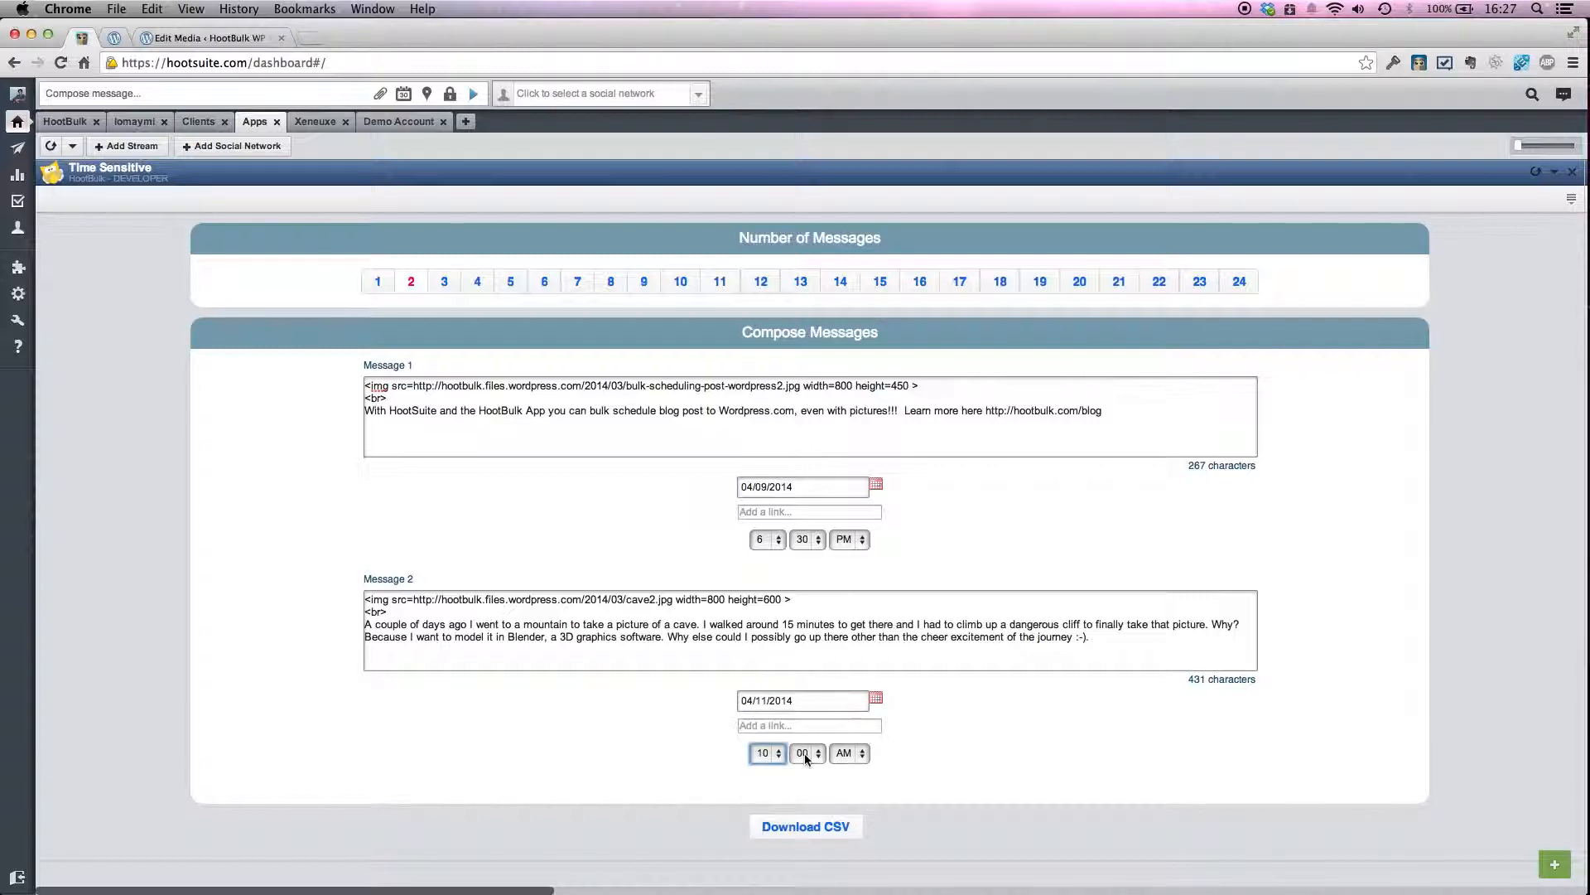
pyautogui.click(805, 756)
pyautogui.click(802, 812)
pyautogui.click(849, 753)
pyautogui.click(849, 753)
# - Download the two composed messages as a CSV file and dismiss the download bar
pyautogui.click(437, 599)
pyautogui.click(788, 826)
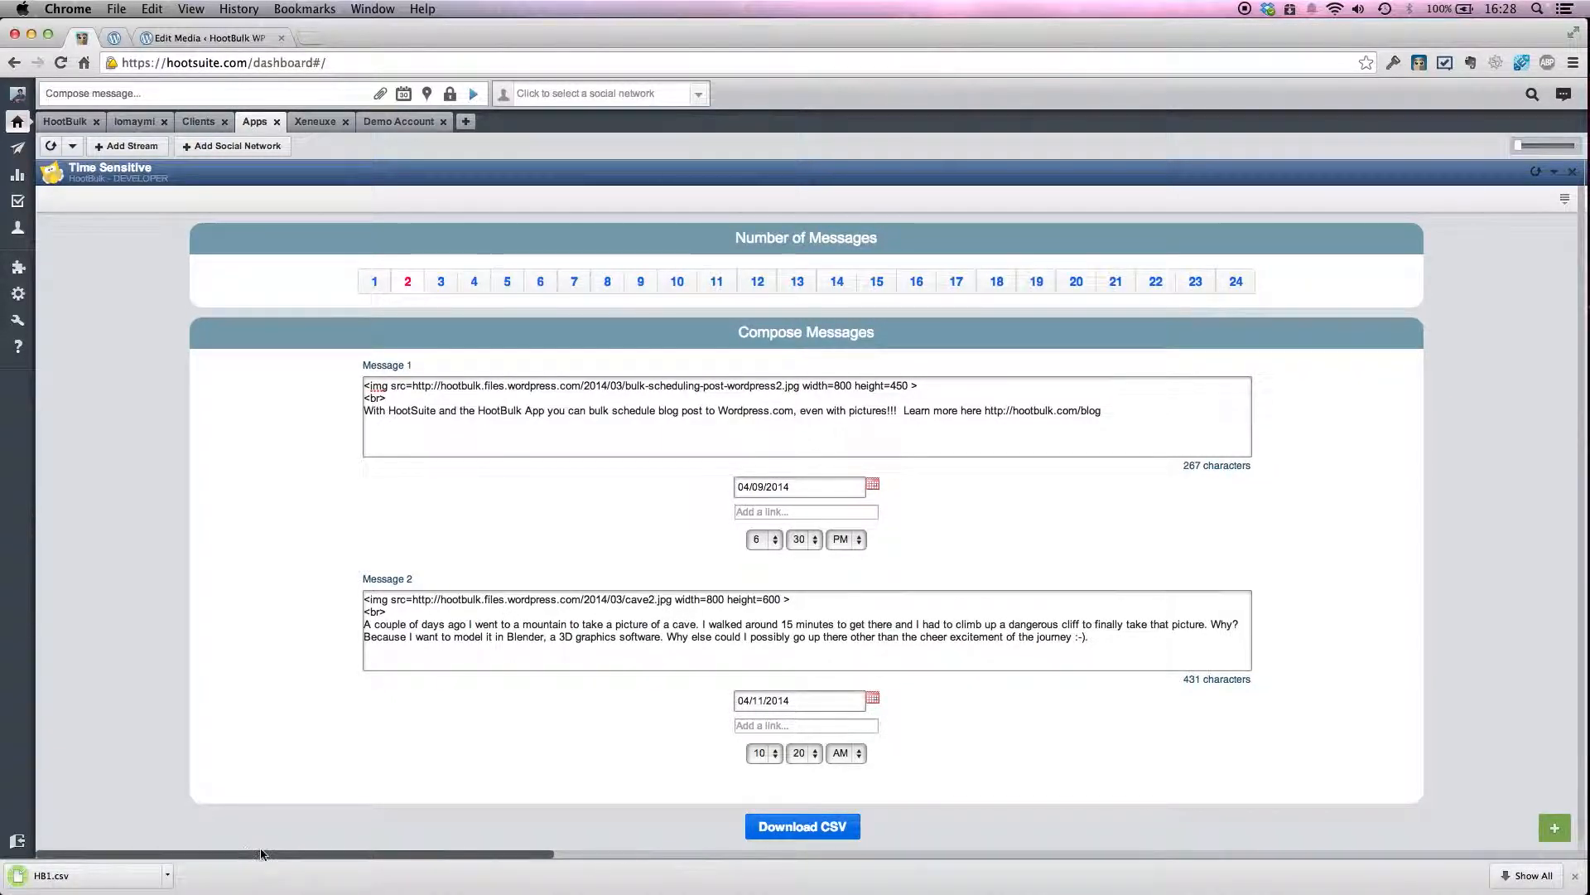
pyautogui.click(1574, 876)
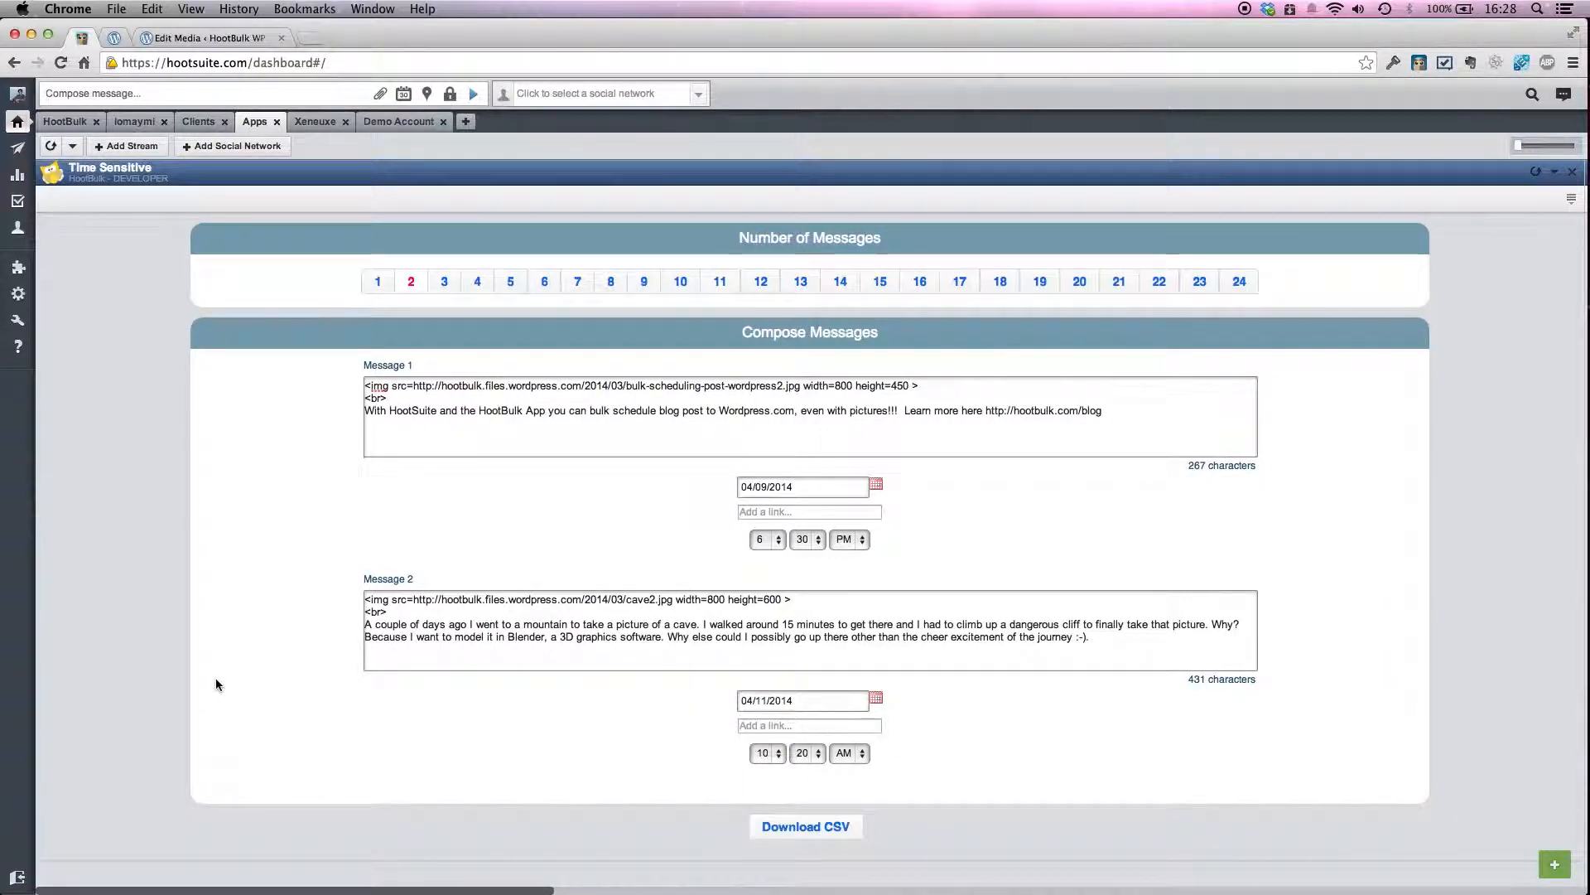
# - Start a bulk schedule in the Publisher and choose HB1.csv from the Desktop as its CSV file
pyautogui.moveTo(17, 148)
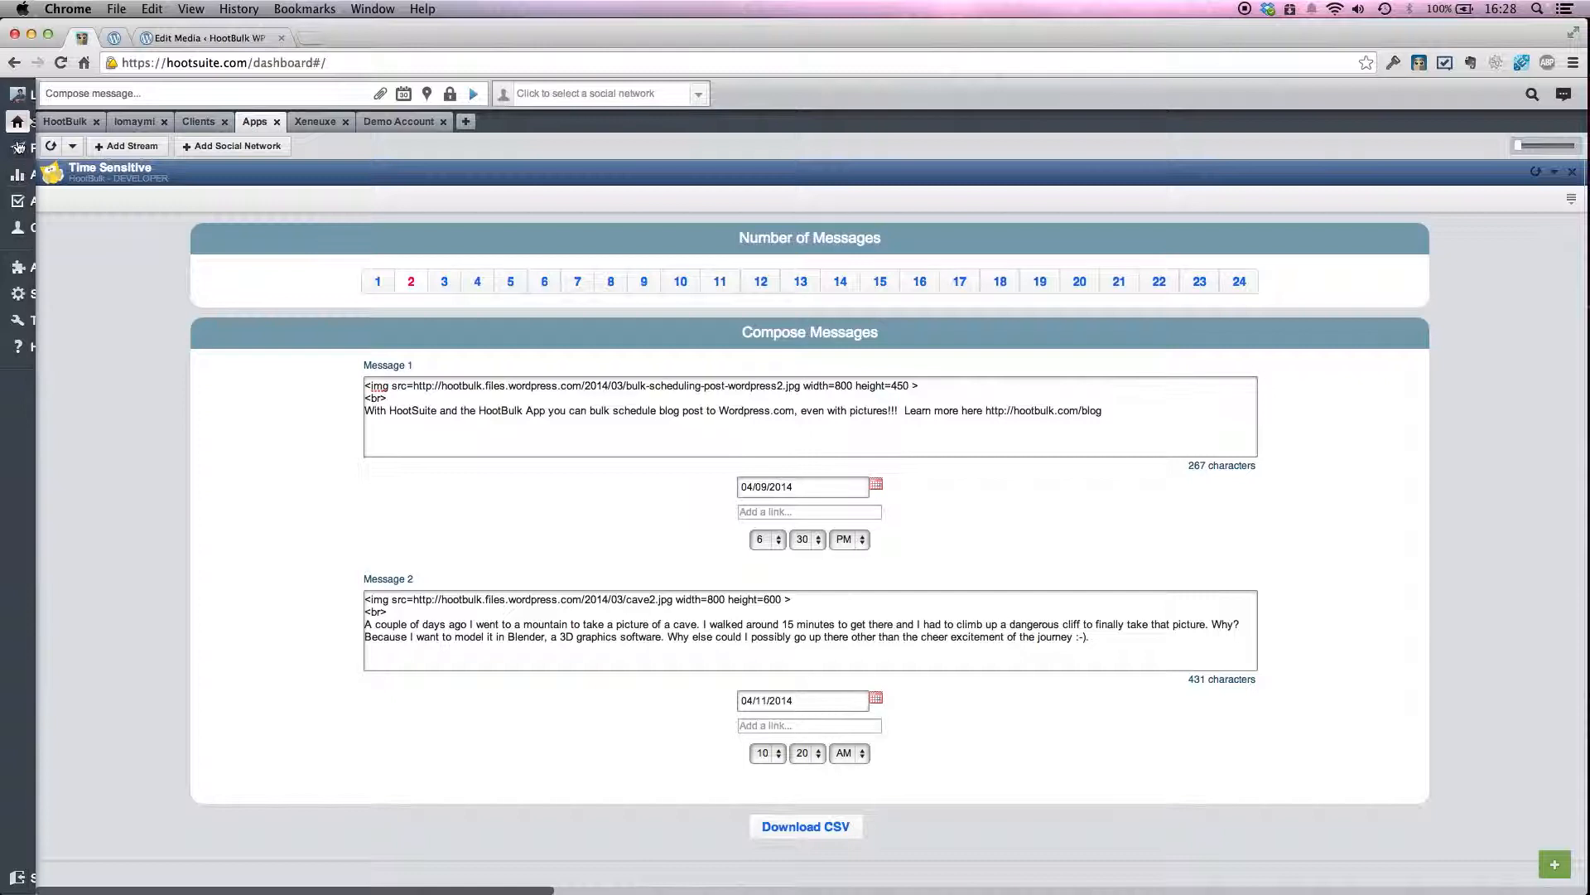
pyautogui.click(18, 148)
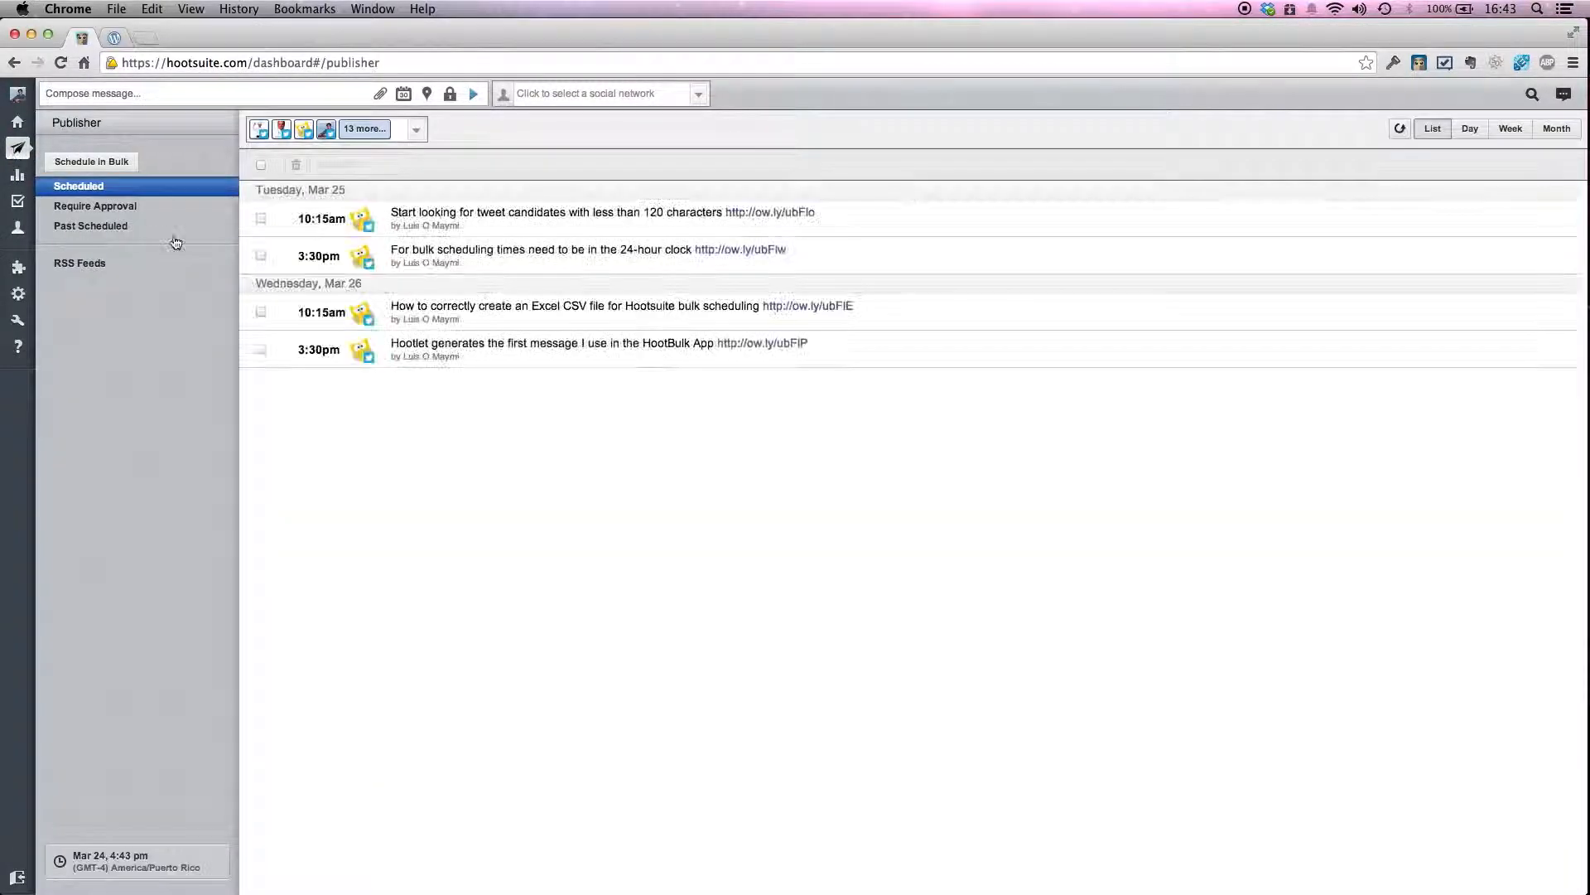
pyautogui.click(99, 164)
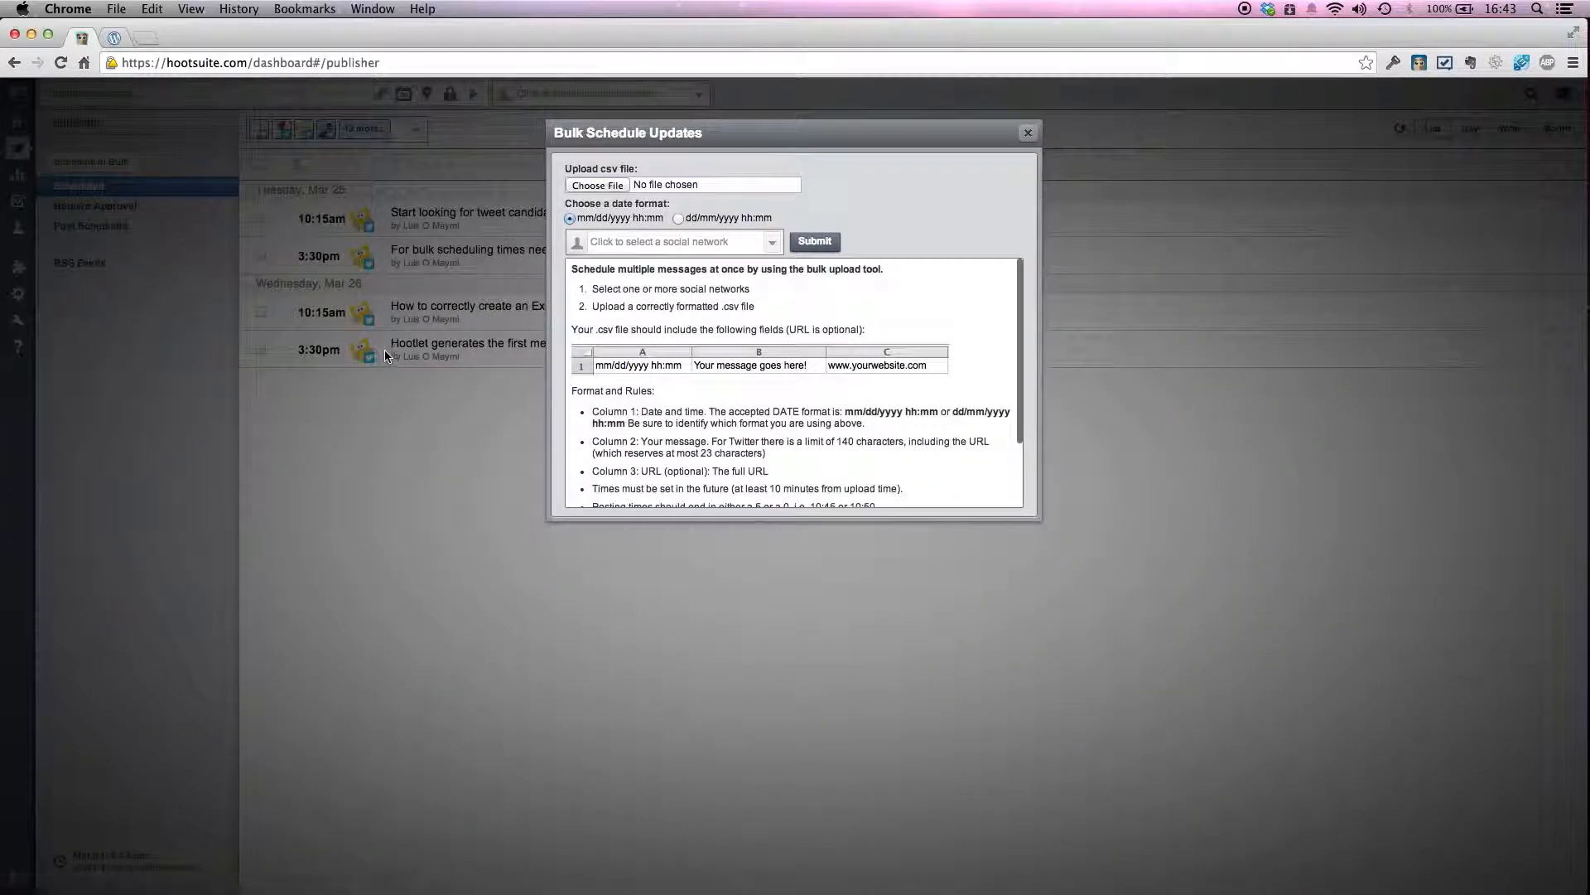
pyautogui.click(593, 186)
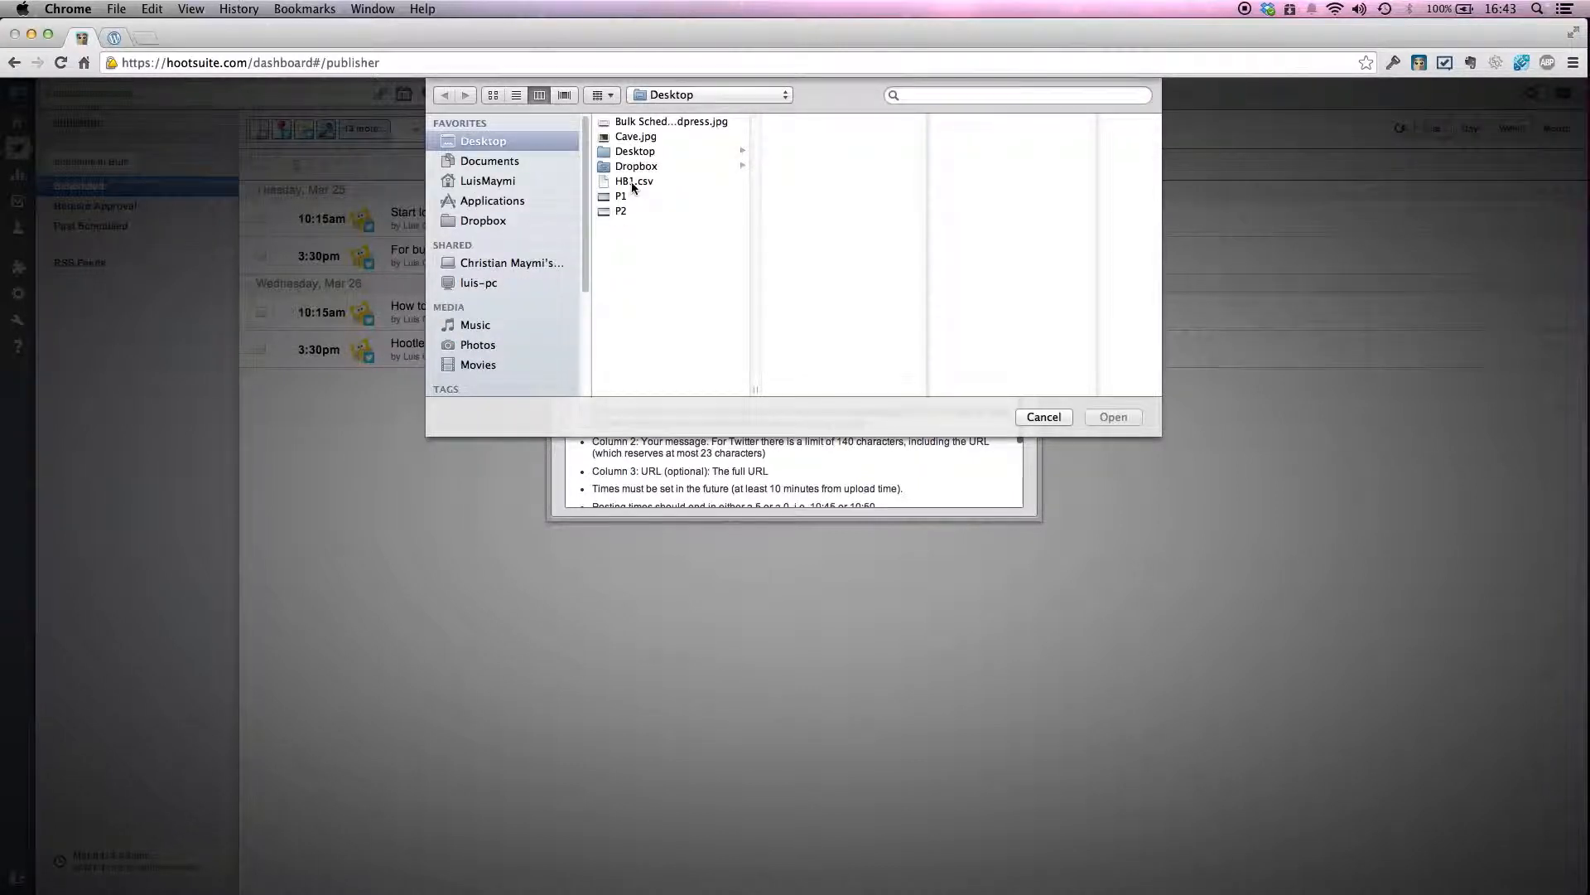
pyautogui.click(631, 183)
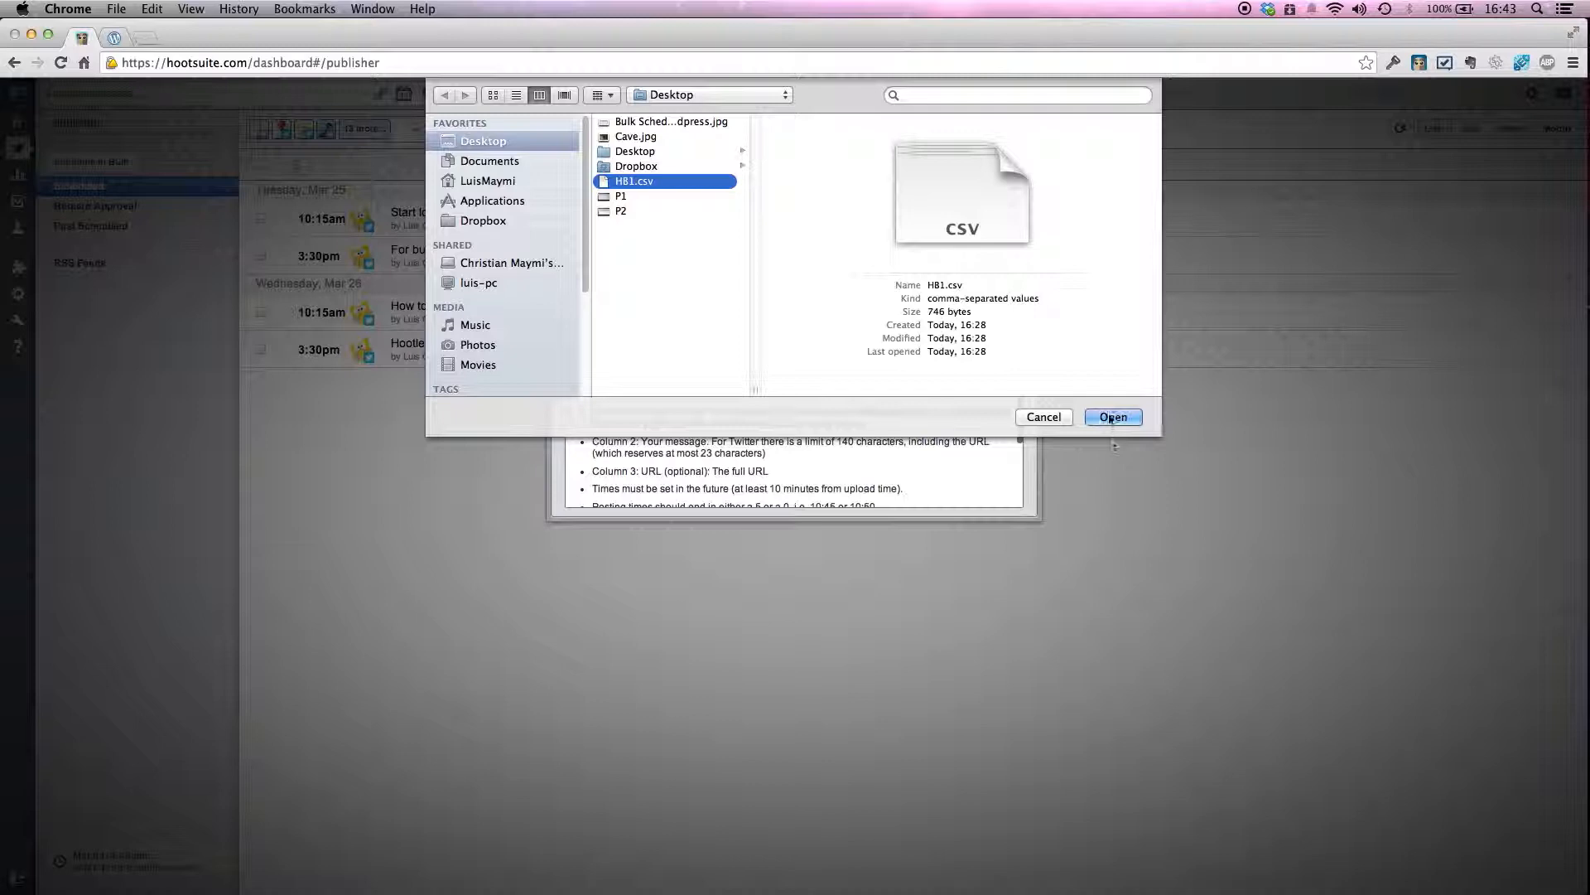
pyautogui.click(1111, 418)
# - Choose the hootbulk WordPress profile as the bulk schedule's social network and submit HB1.csv
pyautogui.click(598, 242)
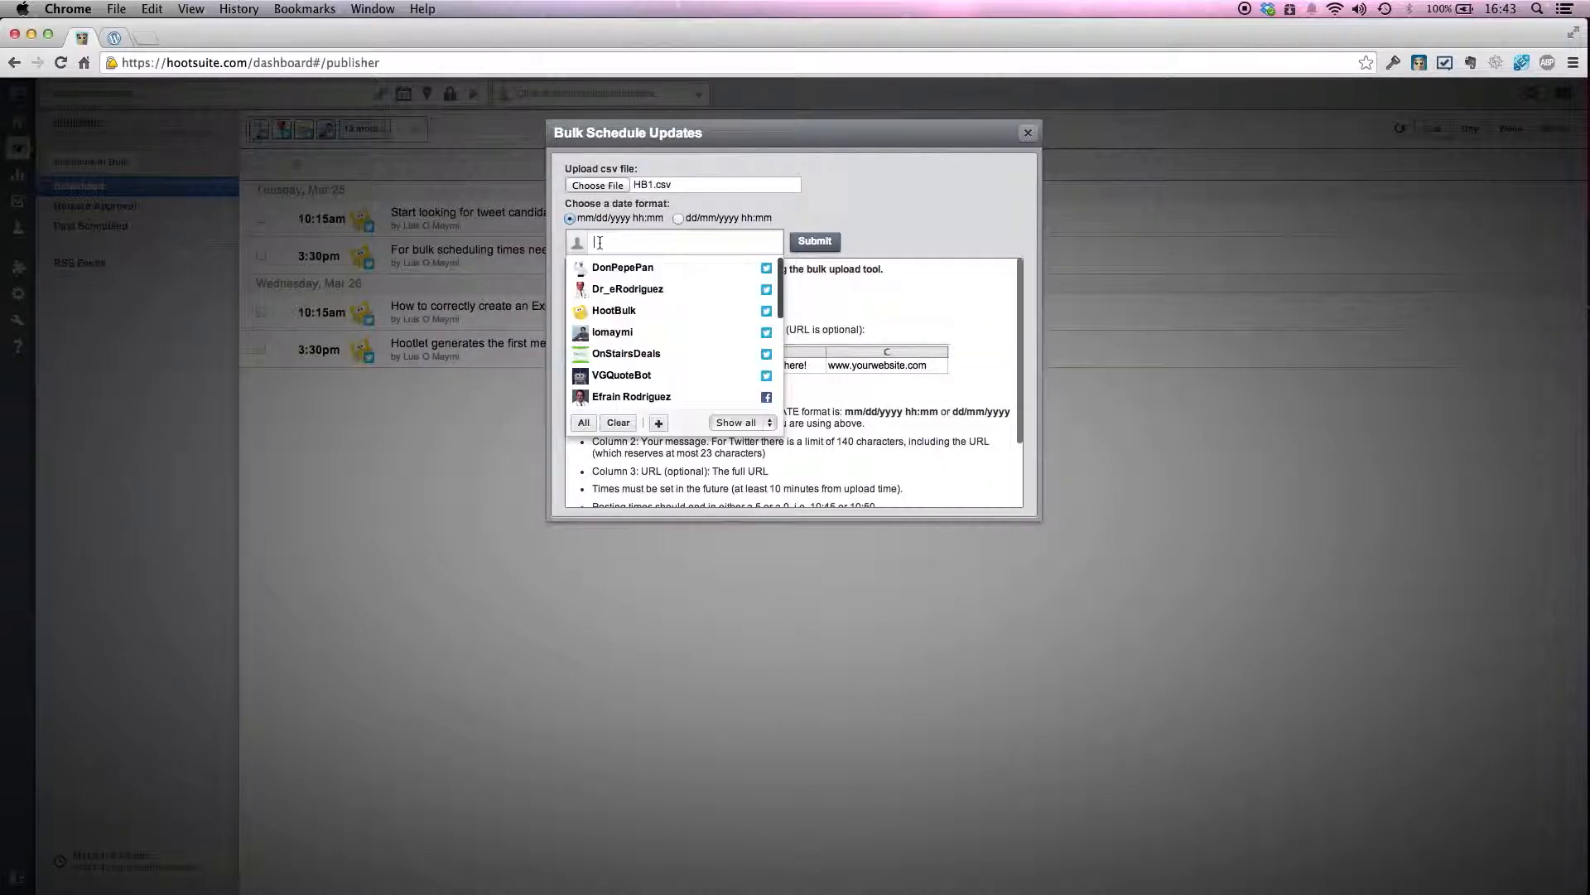
pyautogui.write('hoot')
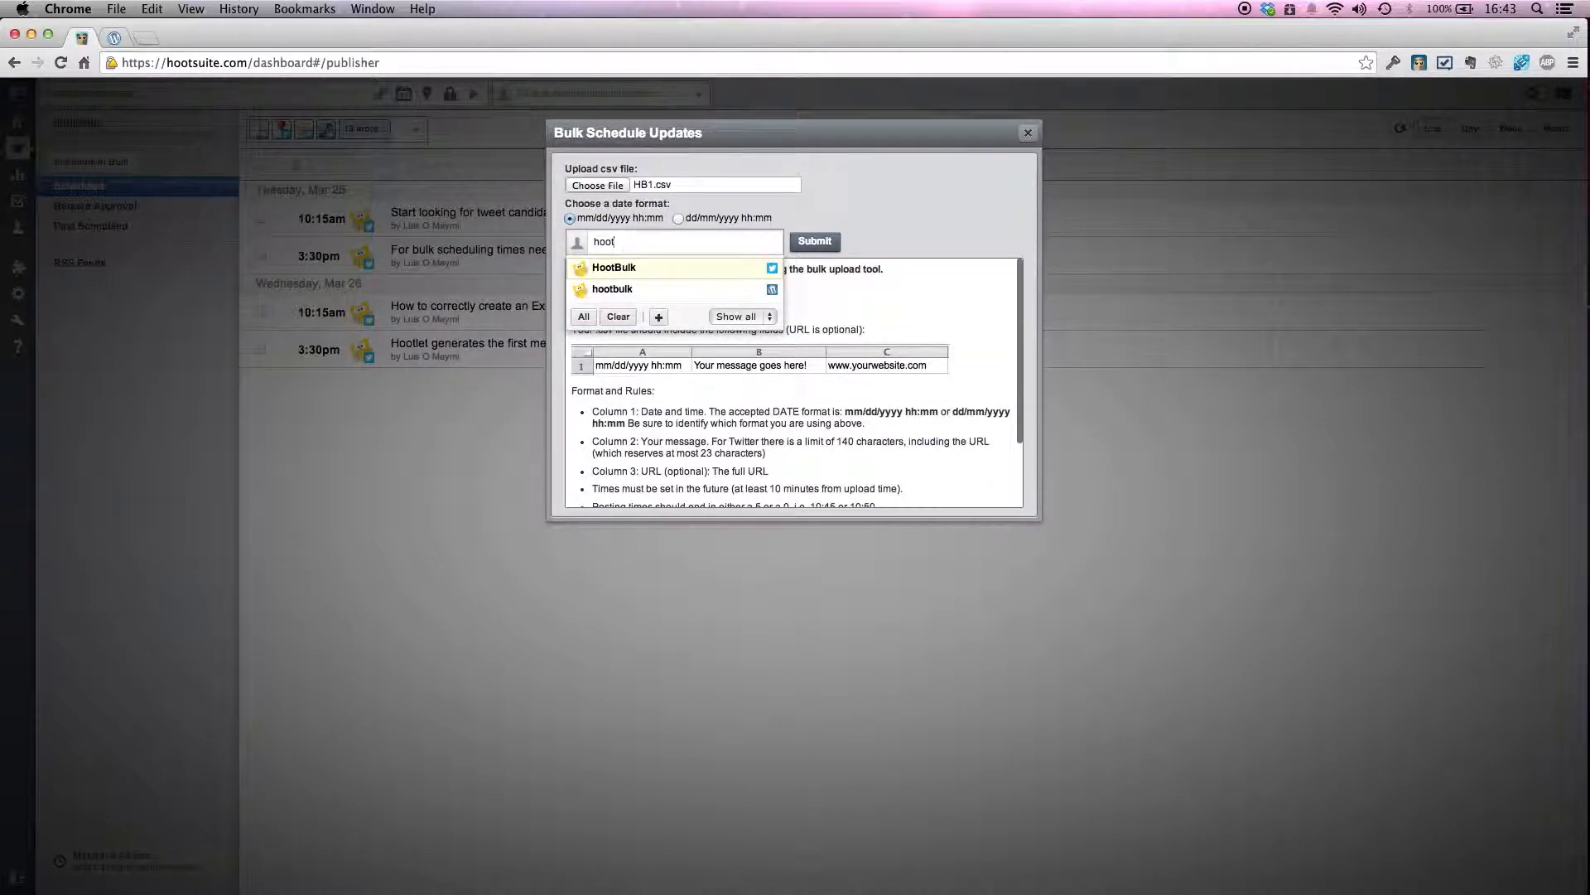
pyautogui.click(620, 290)
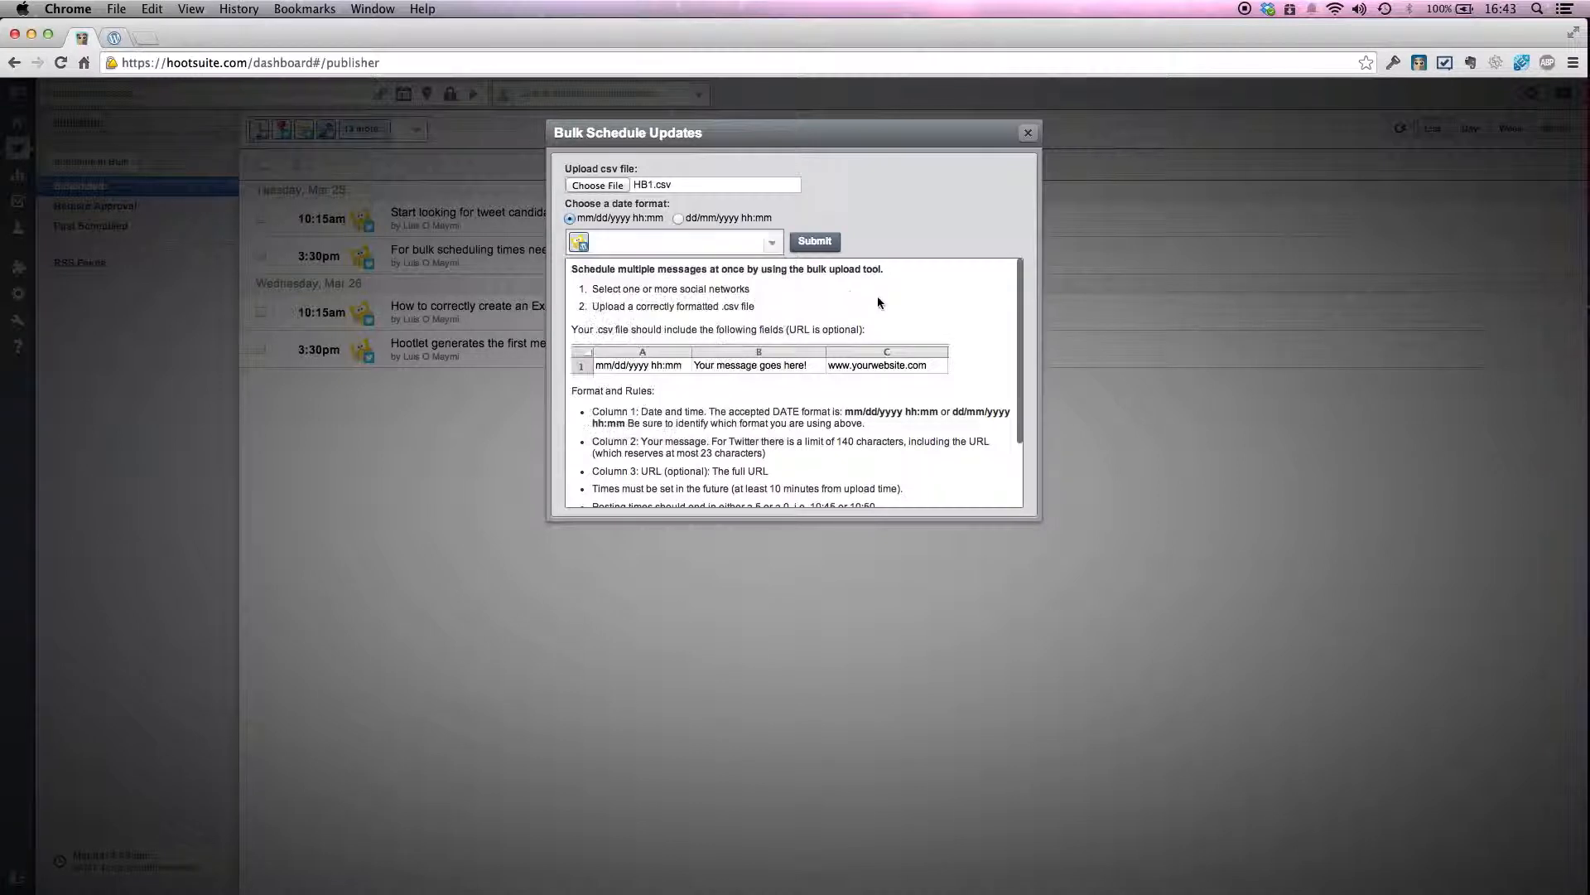
pyautogui.click(607, 243)
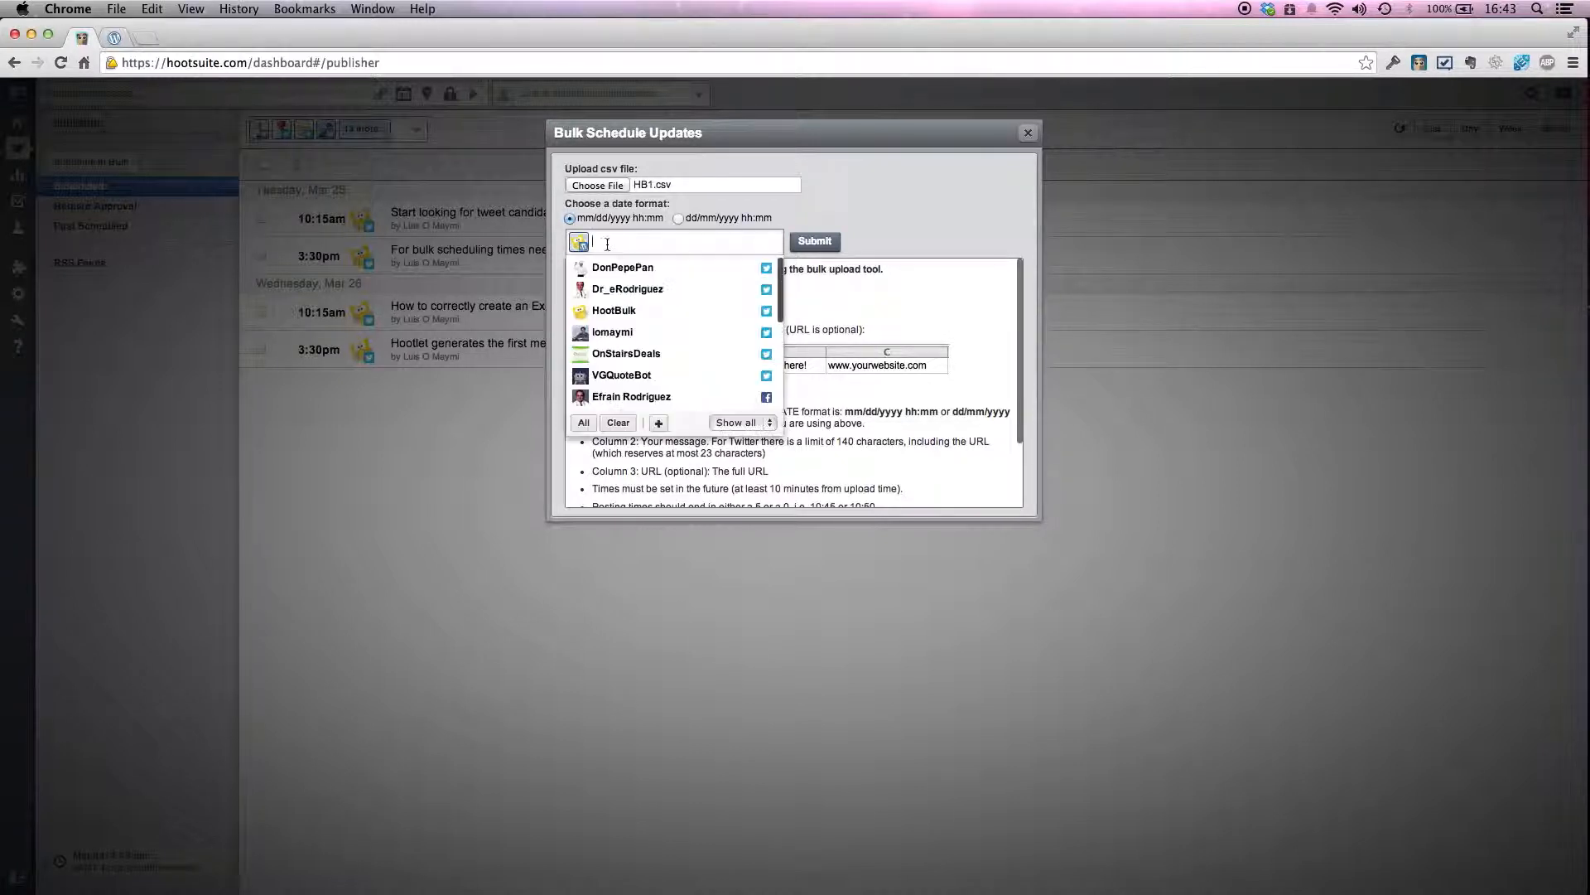
pyautogui.click(825, 242)
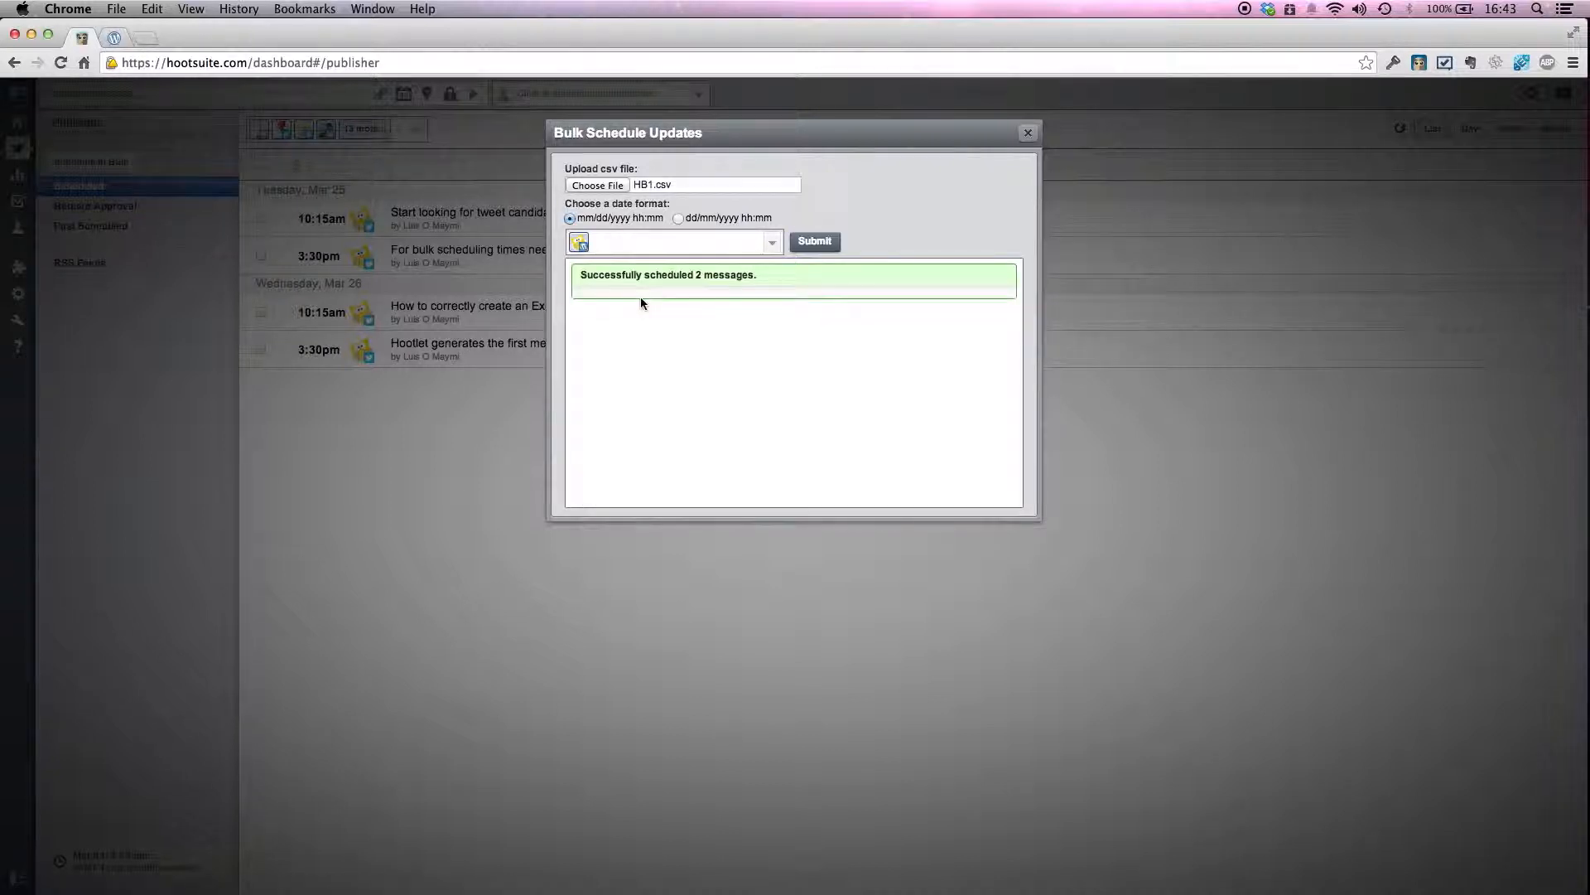
# - Close the Bulk Schedule Updates dialog and refresh the Publisher's list of scheduled messages to check the uploaded posts
pyautogui.click(1028, 133)
pyautogui.click(1400, 131)
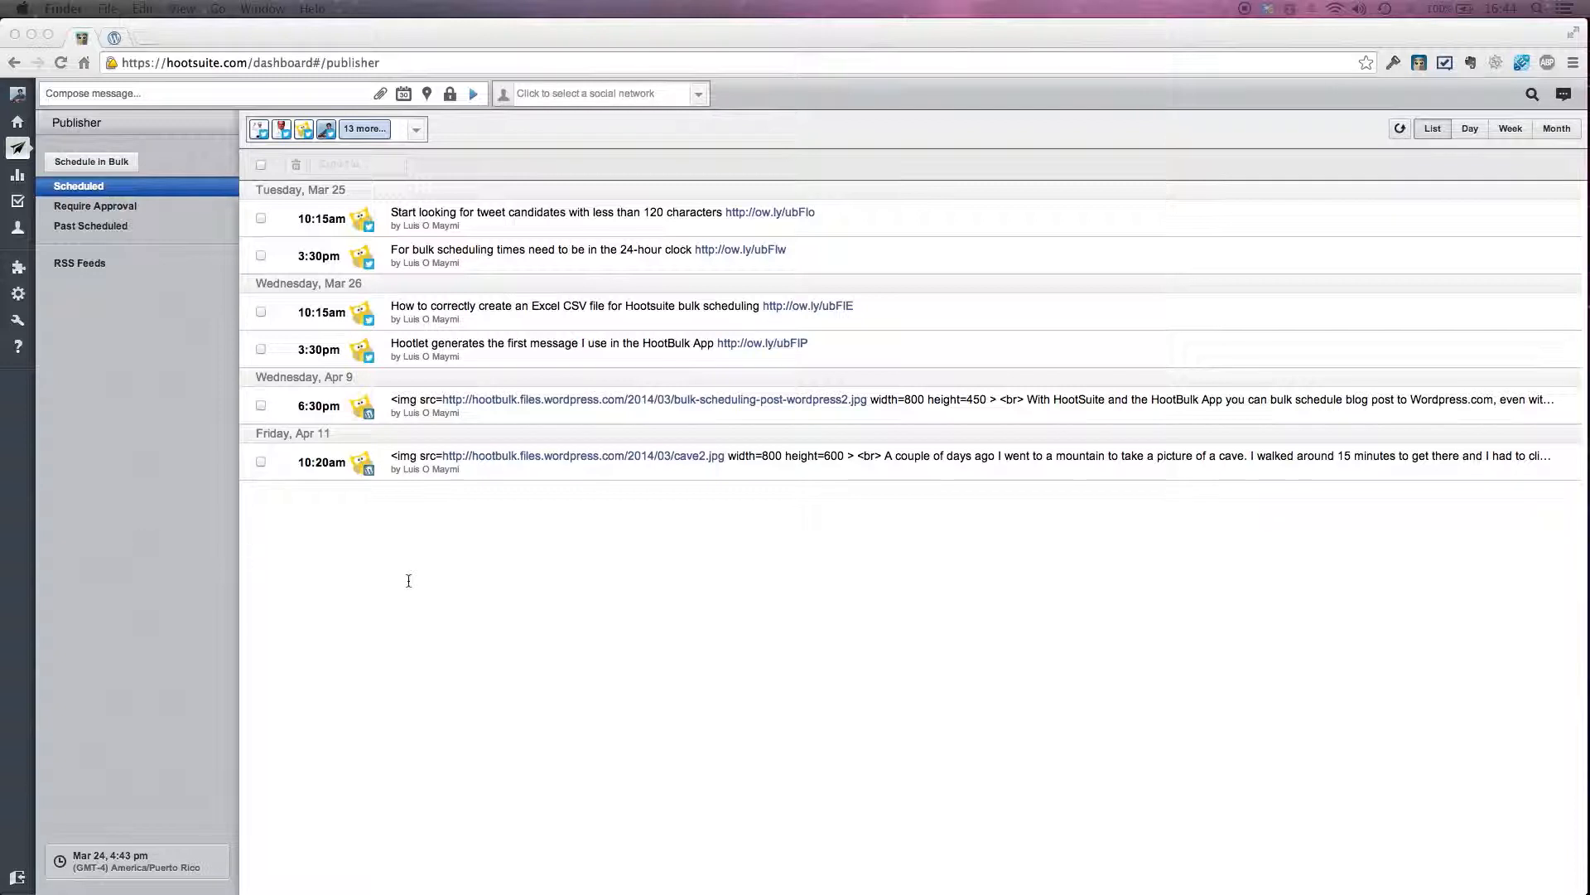
pyautogui.click(445, 586)
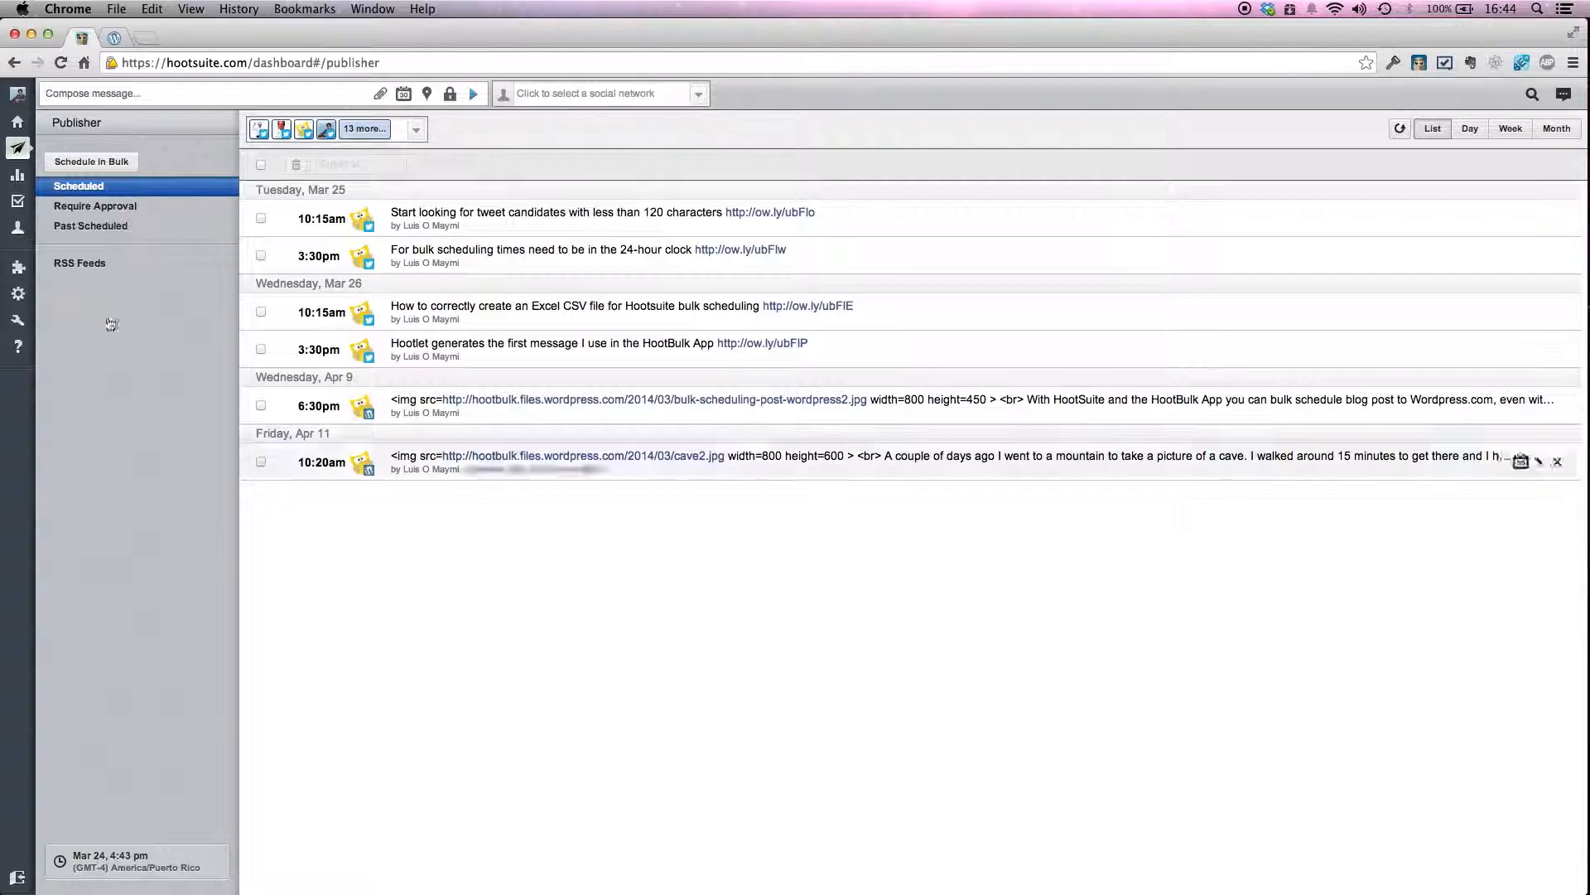
# - Return to the dashboard streams and show three columns side by side, including the Scheduled Blog Posts stream
pyautogui.click(14, 128)
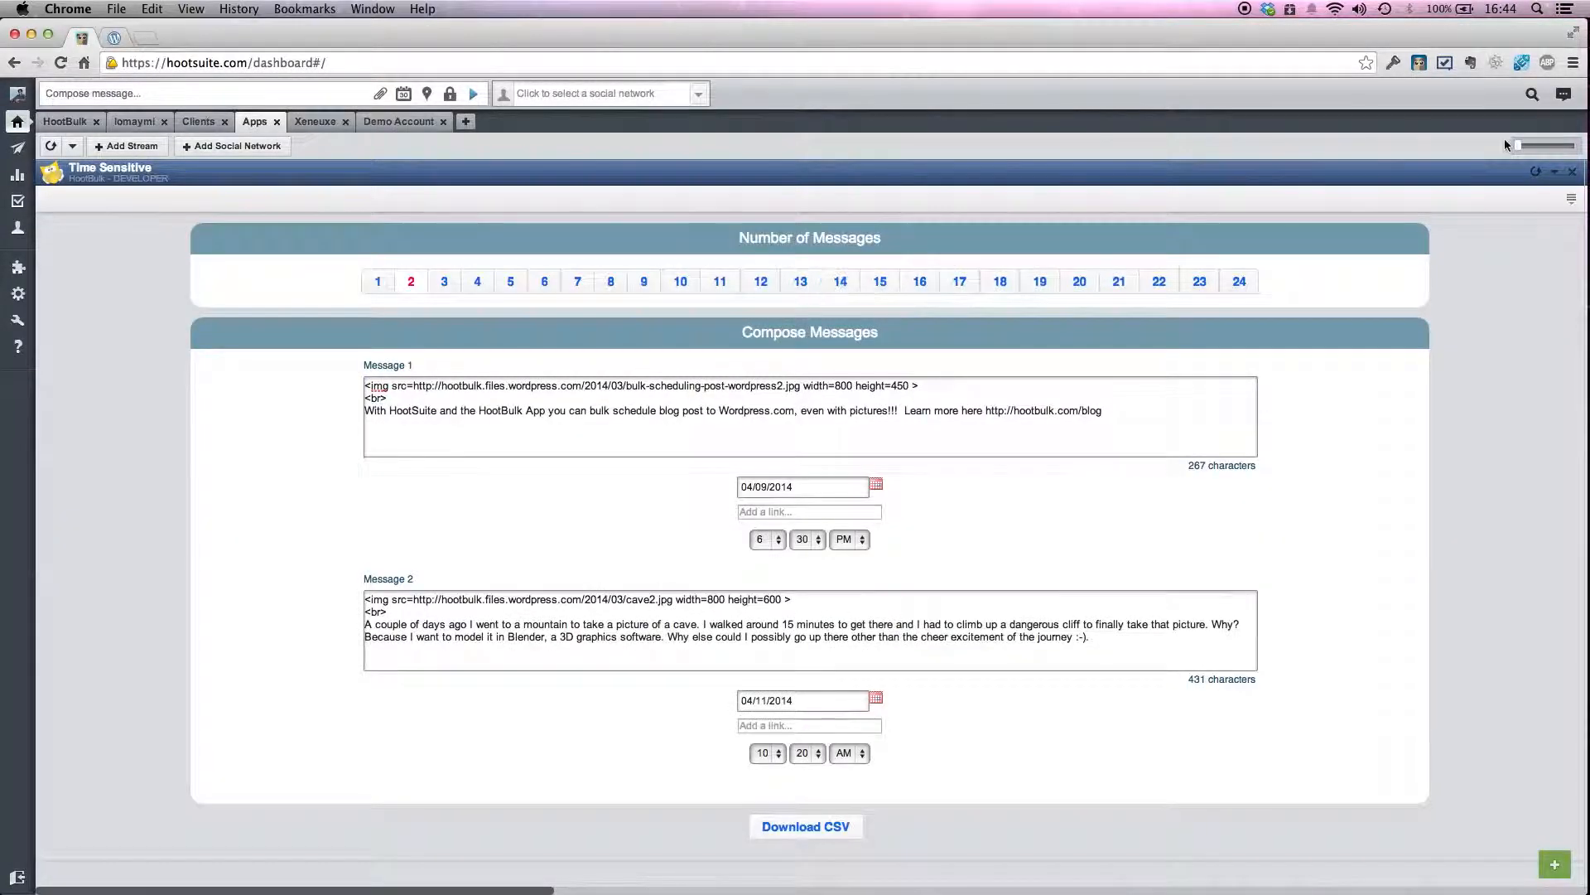
pyautogui.moveTo(1519, 147); pyautogui.dragTo(1546, 152)
pyautogui.moveTo(1545, 151); pyautogui.dragTo(1552, 150)
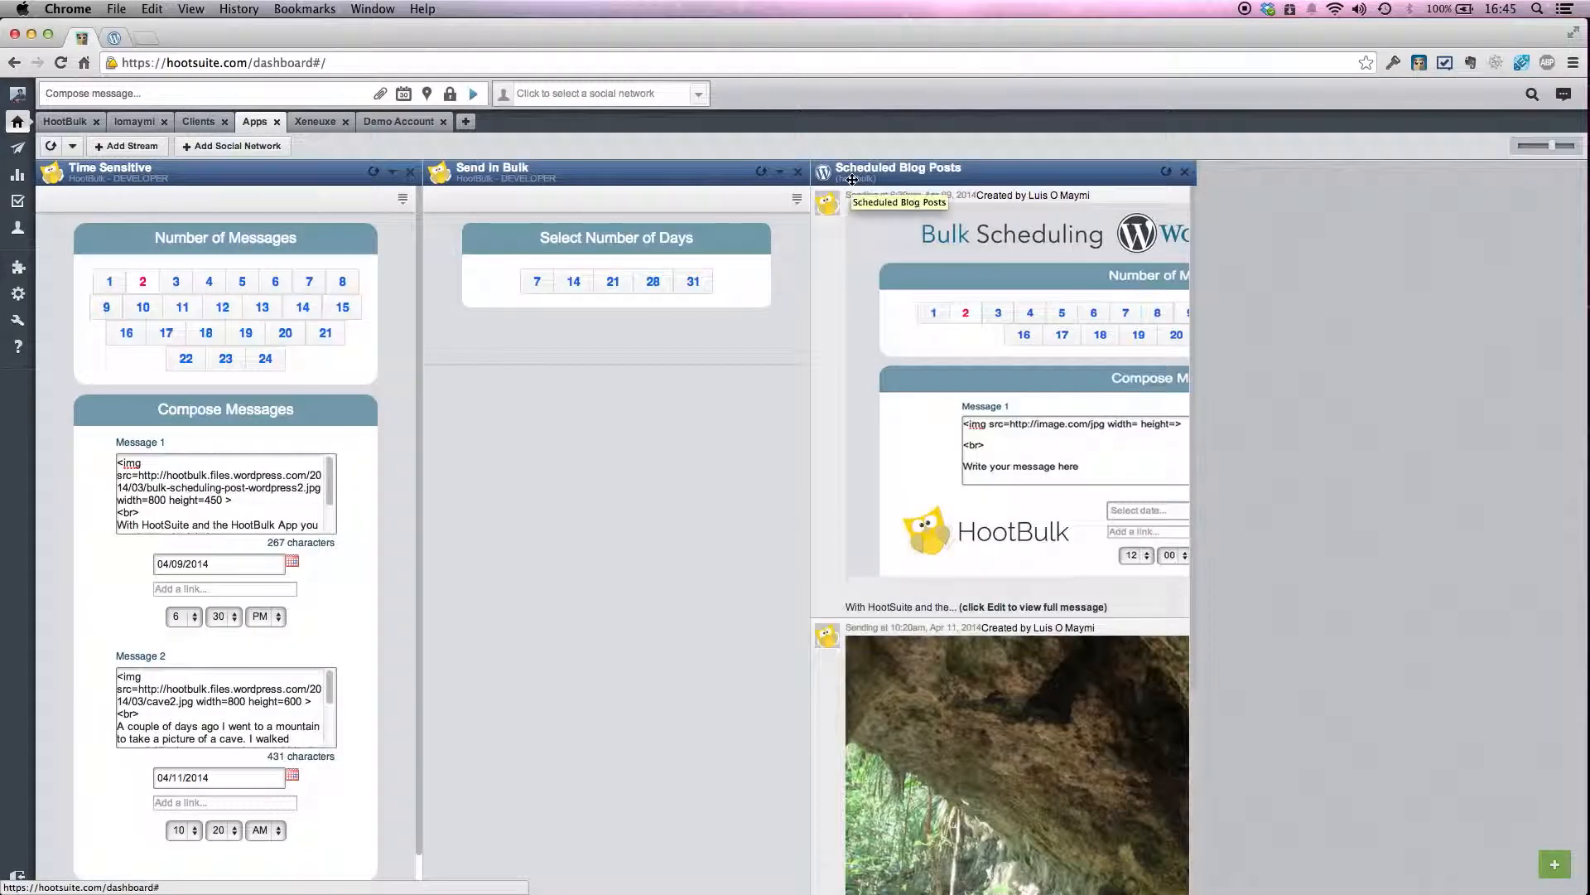
pyautogui.press('super+r')
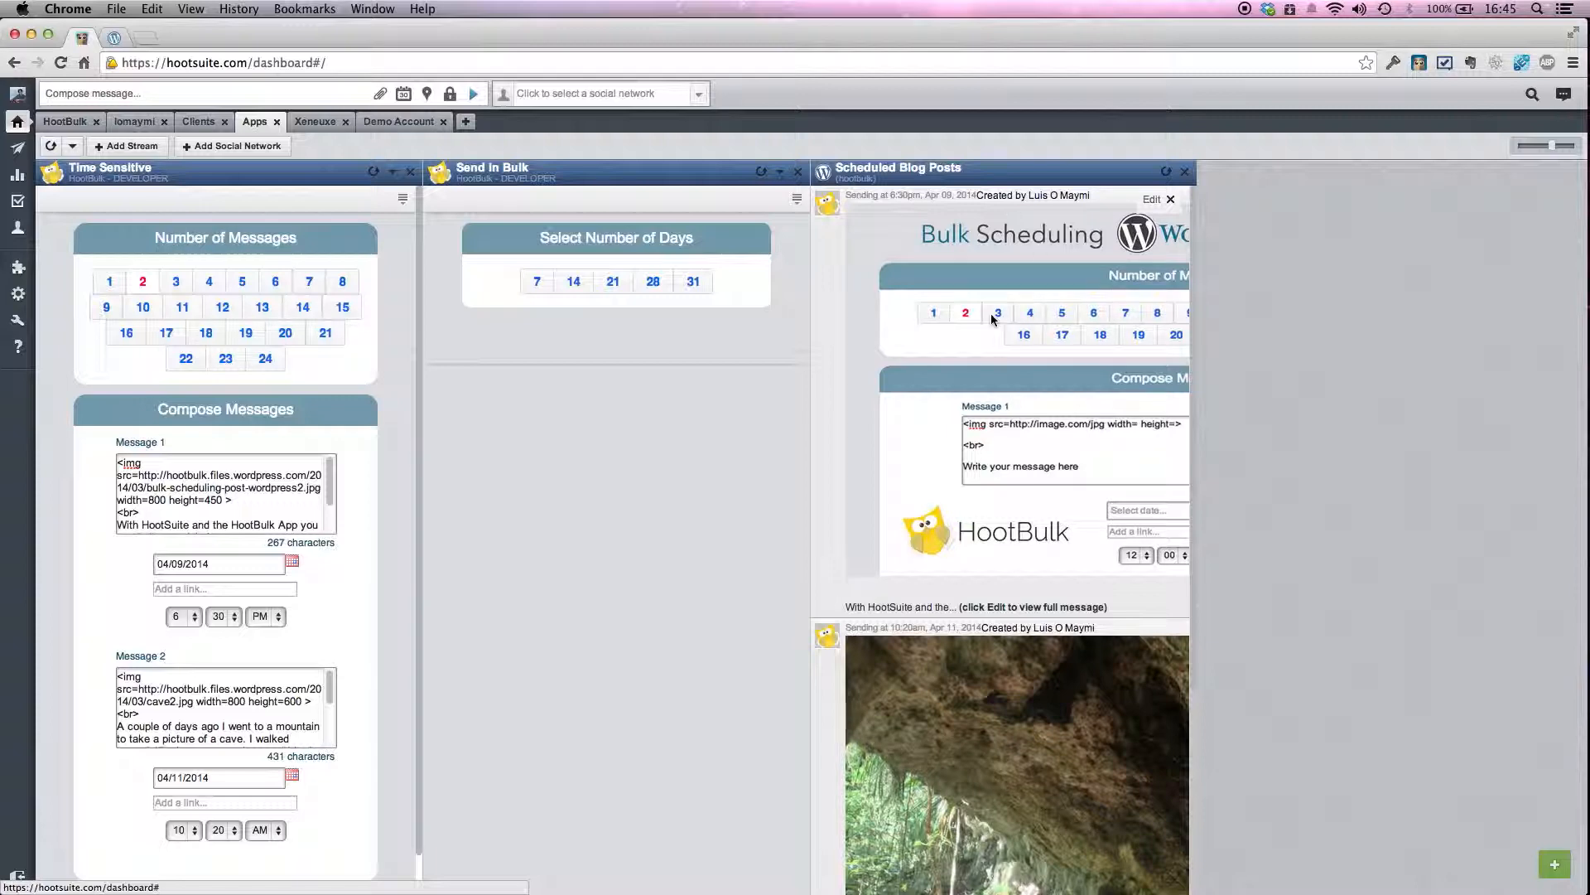
# - Edit the scheduled 04/09/2014 WordPress post, remove its schedule and send it immediately
pyautogui.click(1157, 203)
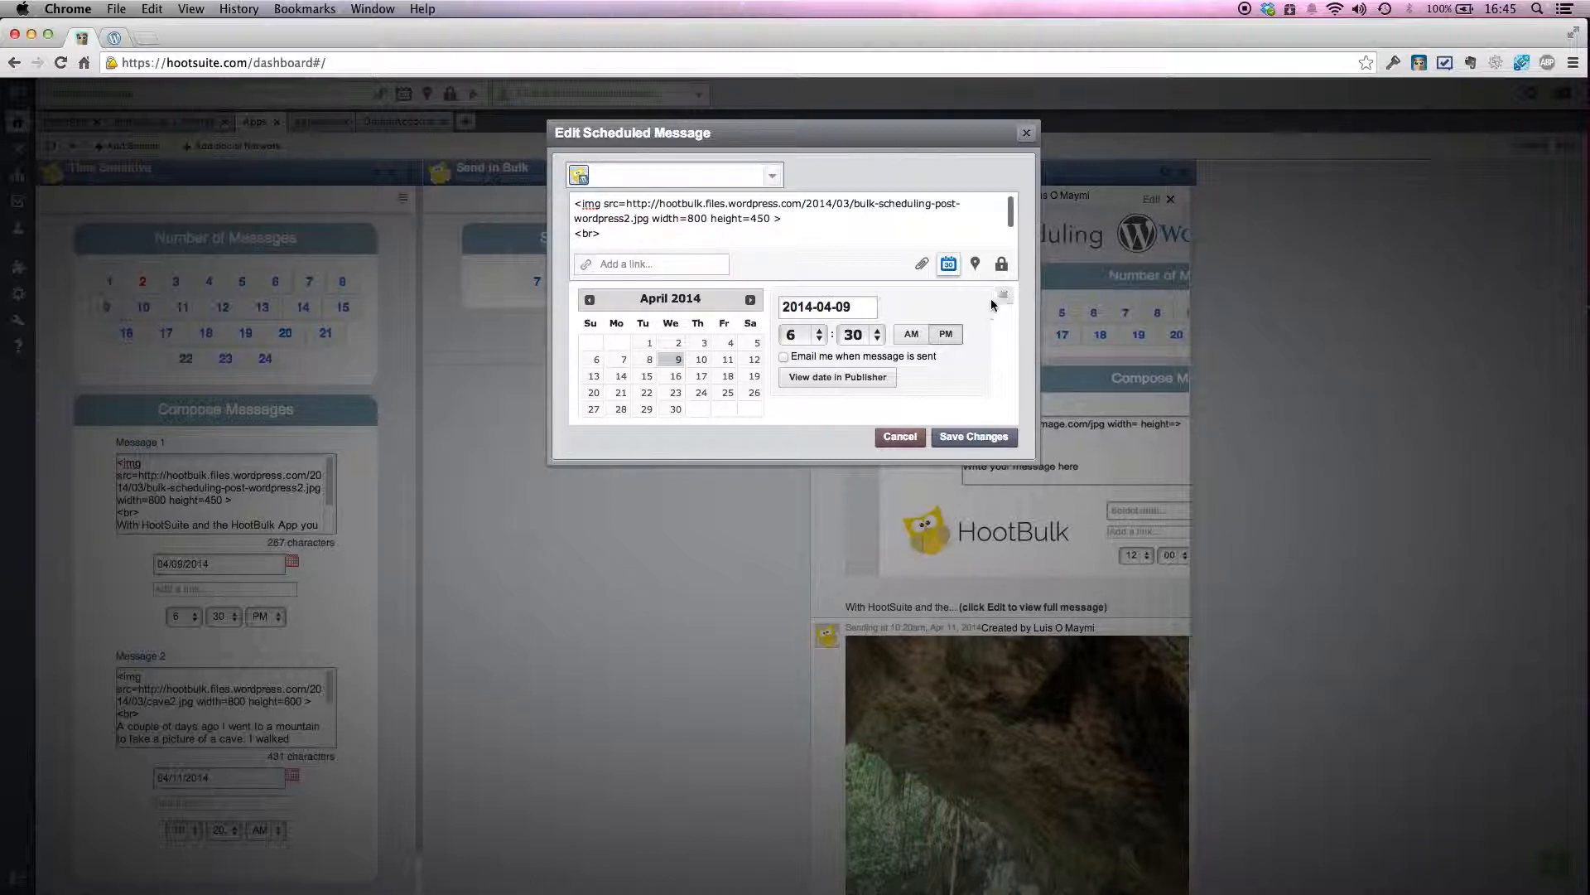
pyautogui.click(1005, 296)
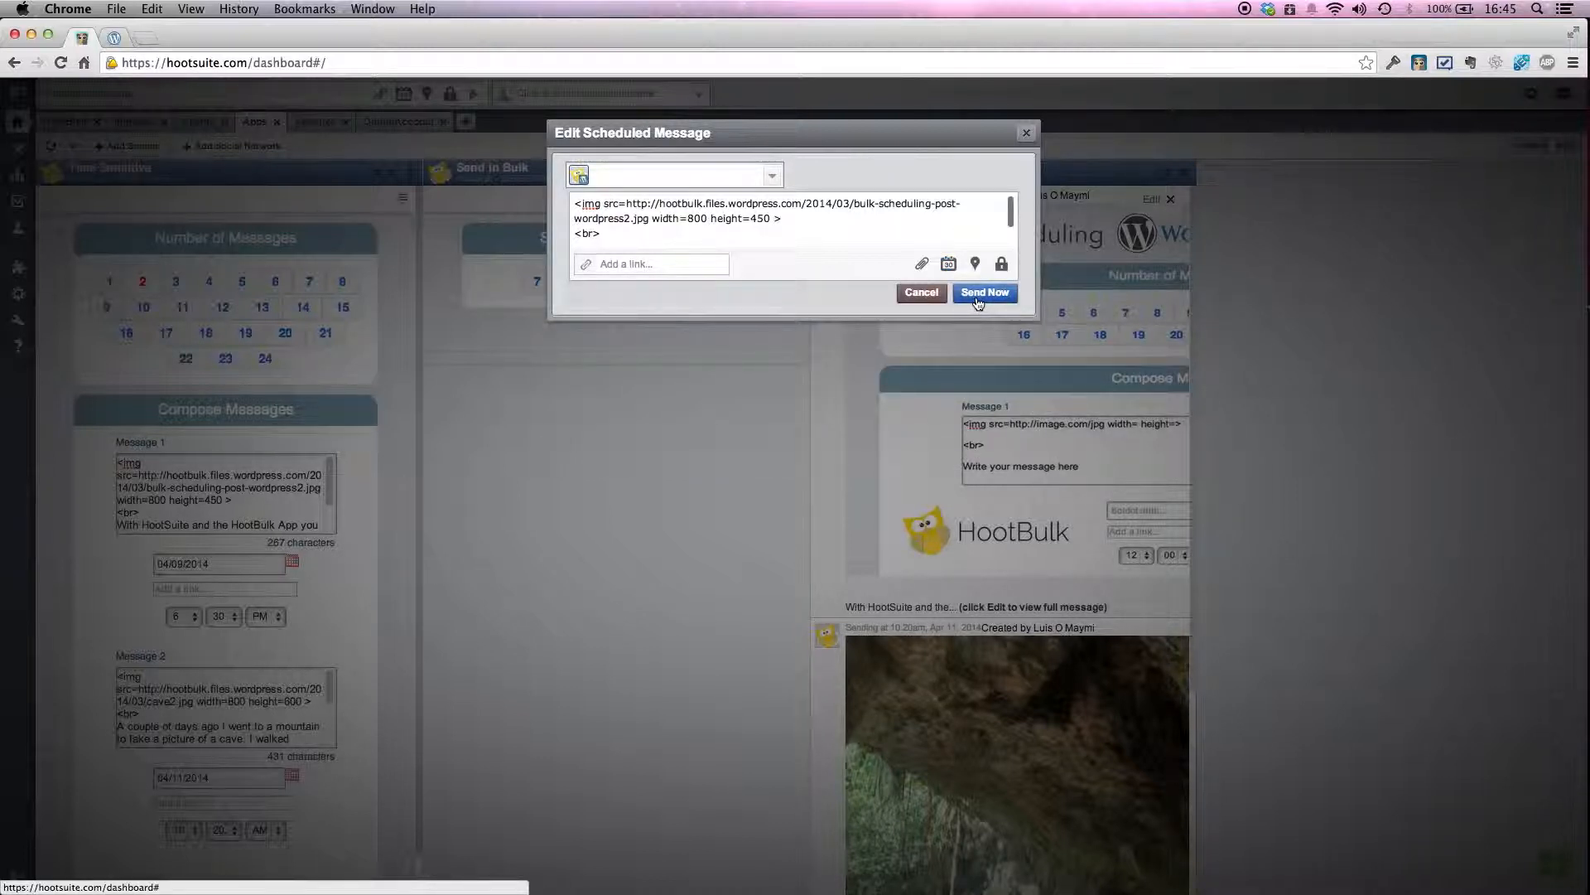
pyautogui.click(978, 298)
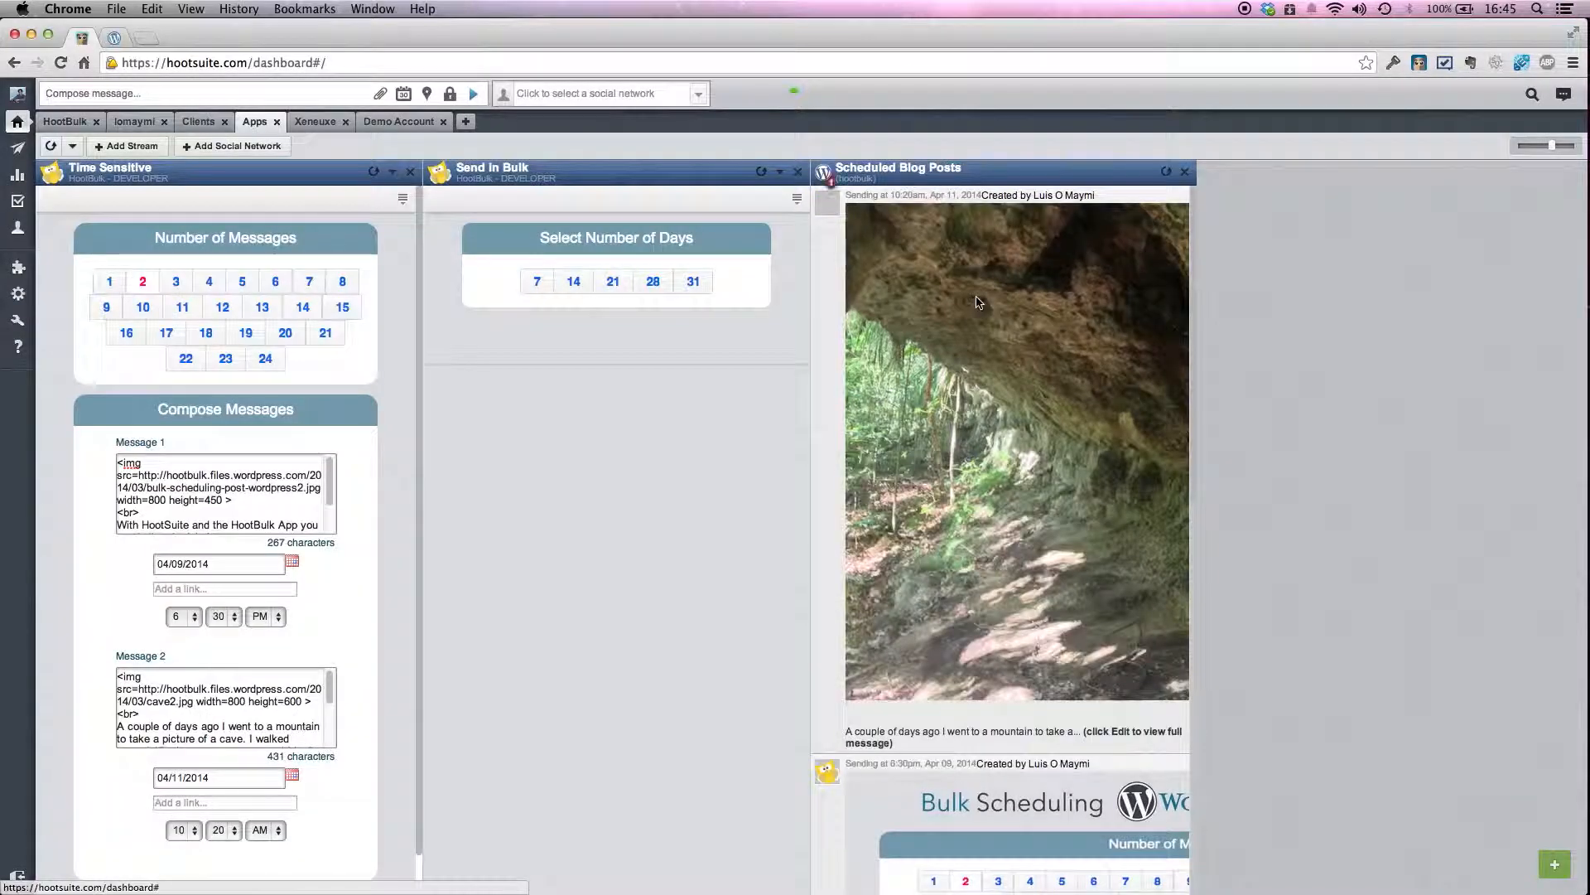
# - Switch to WordPress, refresh the Posts list and view the published post "With HootSuite and the HootBulk App you"
pyautogui.click(118, 38)
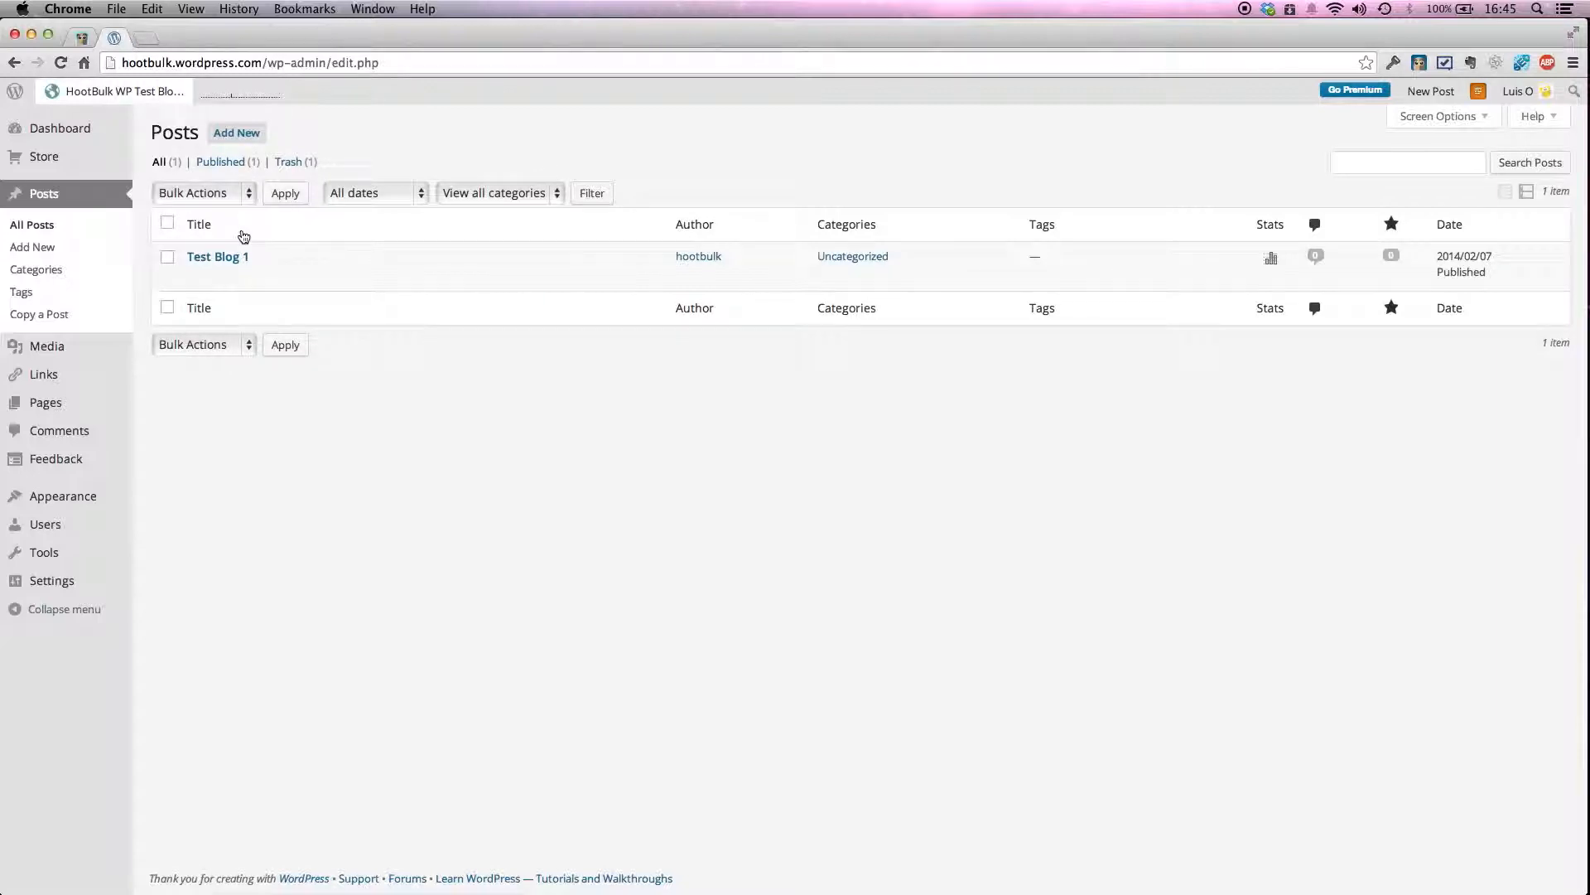
pyautogui.click(62, 63)
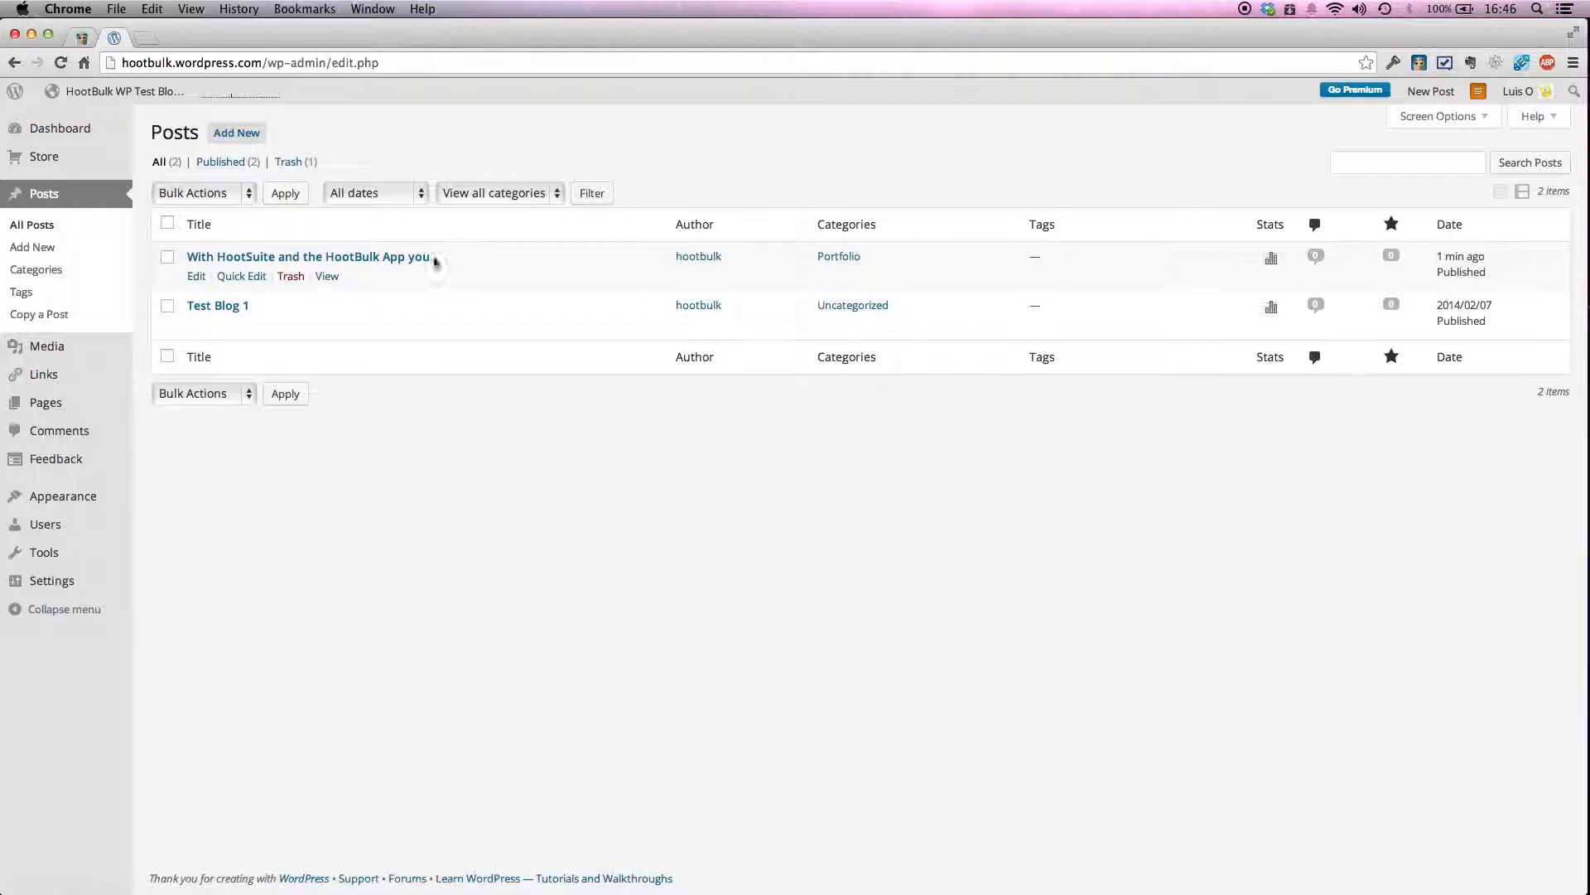
pyautogui.click(327, 277)
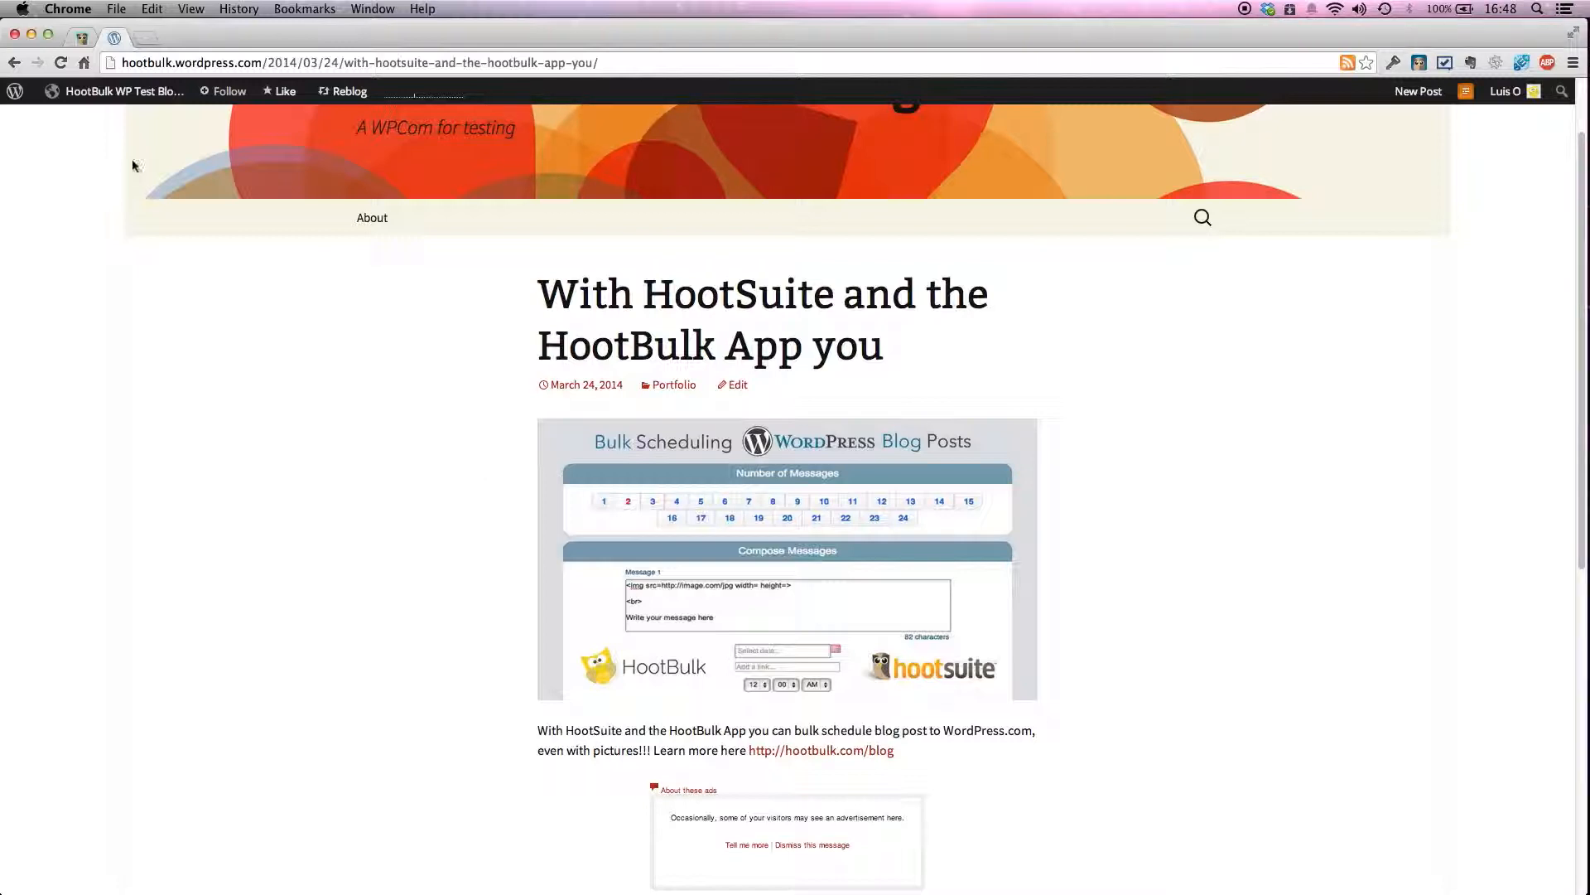
# - Back in Hootsuite, set the Send in Bulk stream to 31 days with 1 message per day and look through its form
pyautogui.click(84, 38)
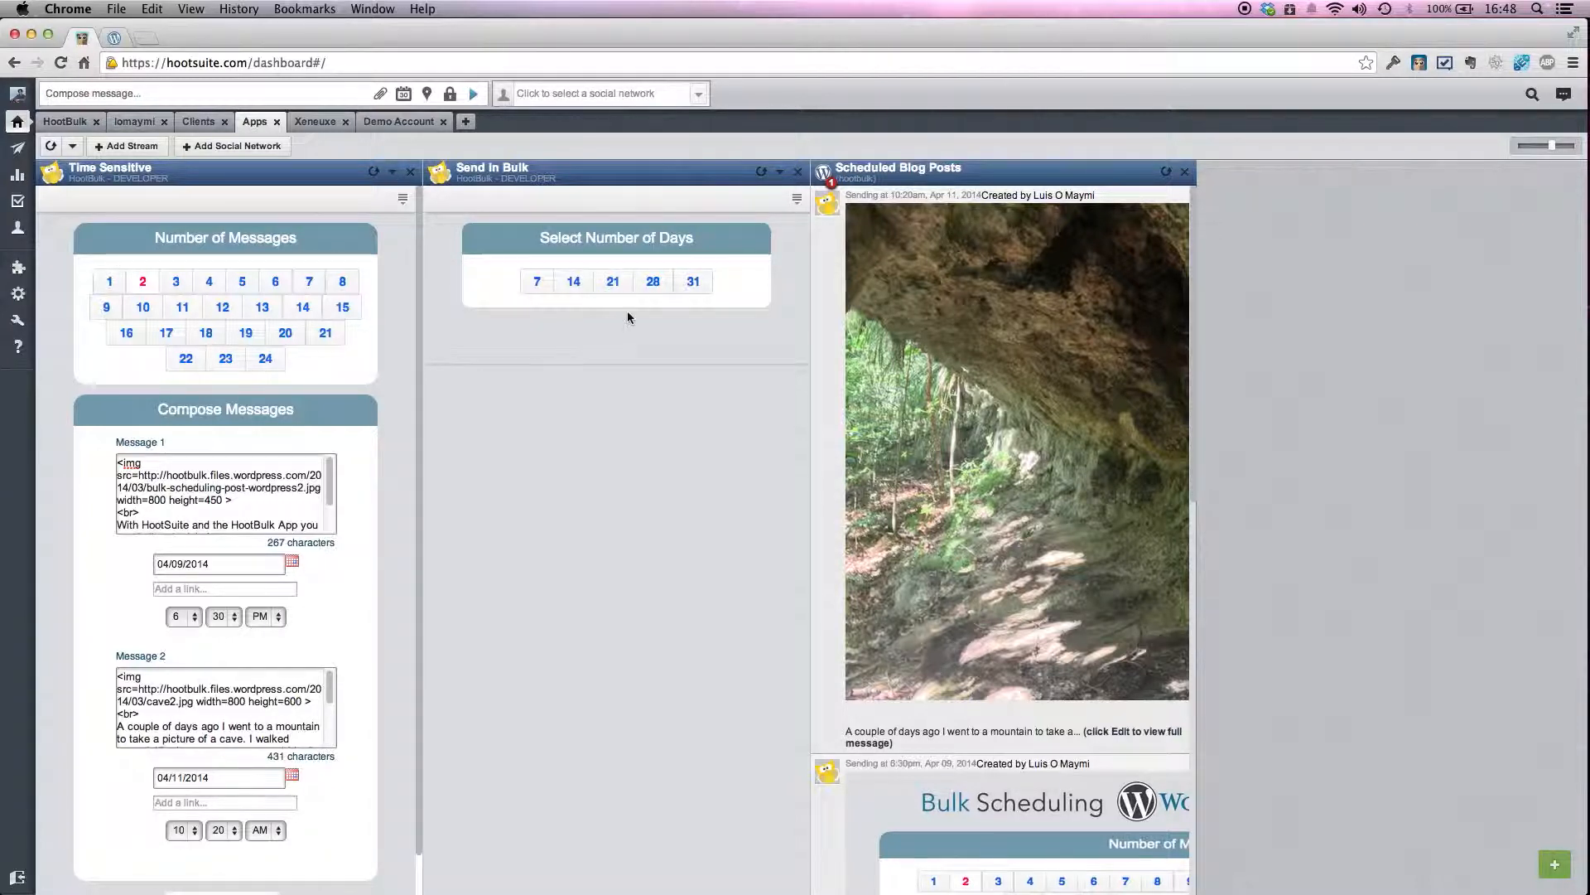
pyautogui.click(692, 284)
pyautogui.click(693, 285)
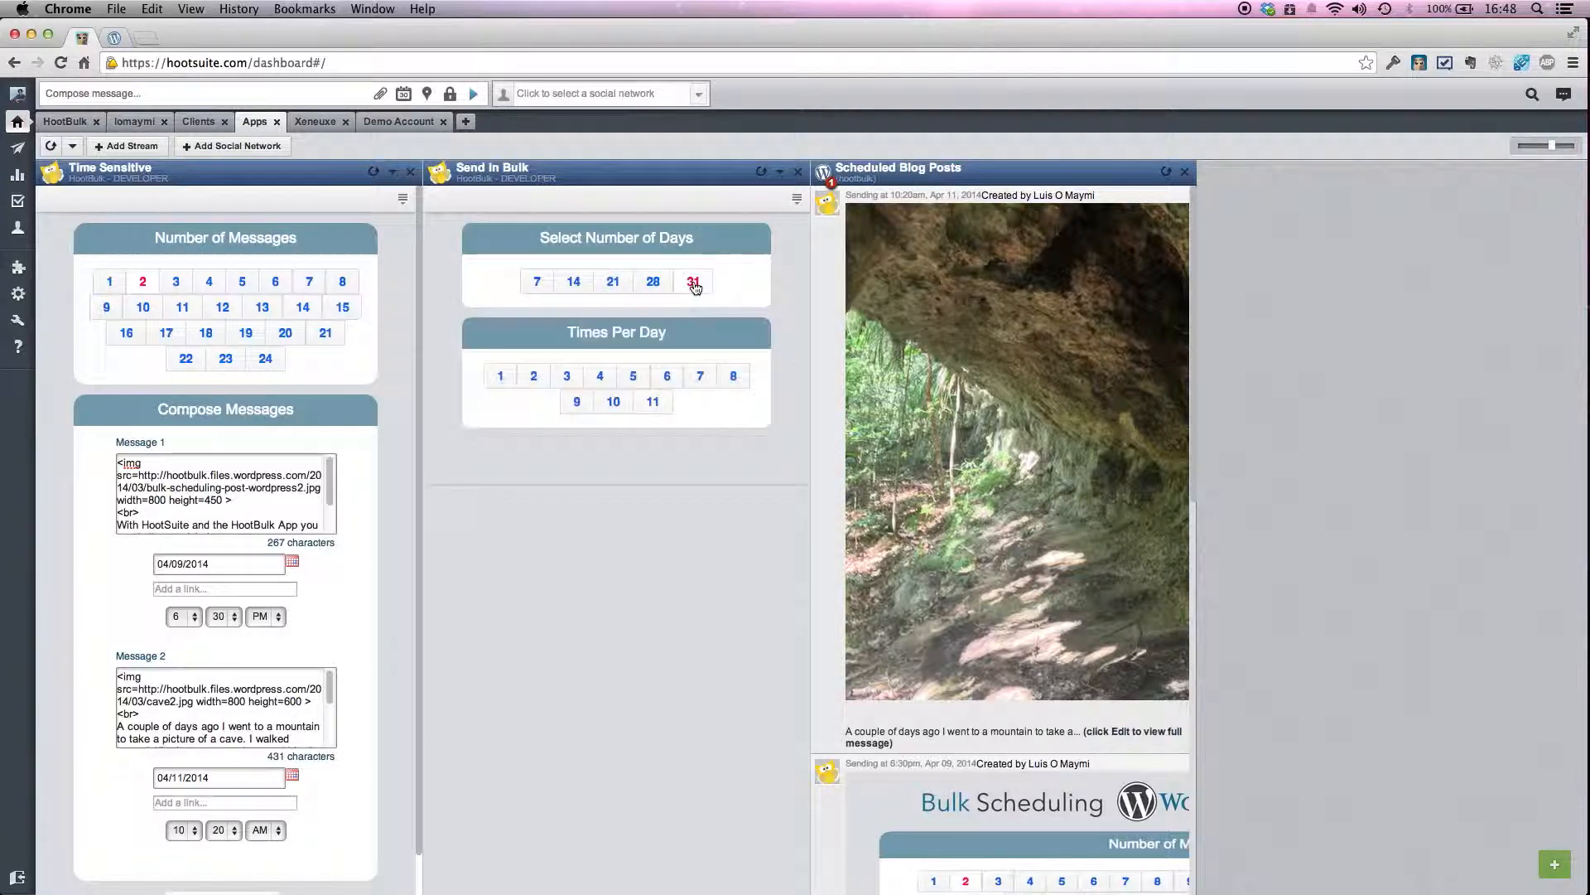
pyautogui.click(499, 379)
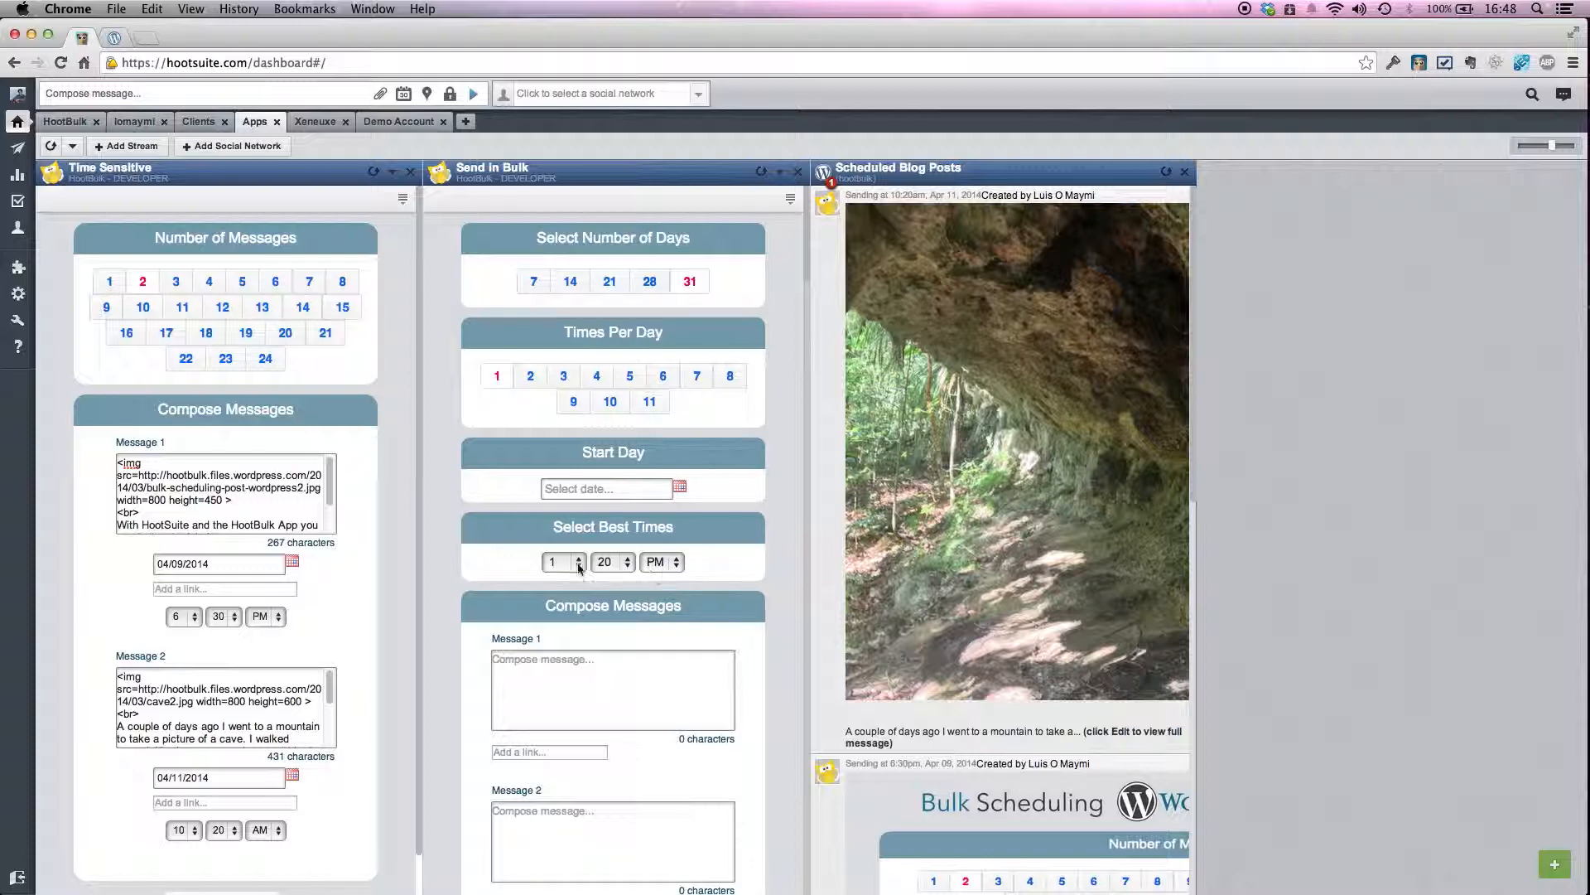
pyautogui.scroll(-3, 580, 569)
pyautogui.scroll(3, 584, 580)
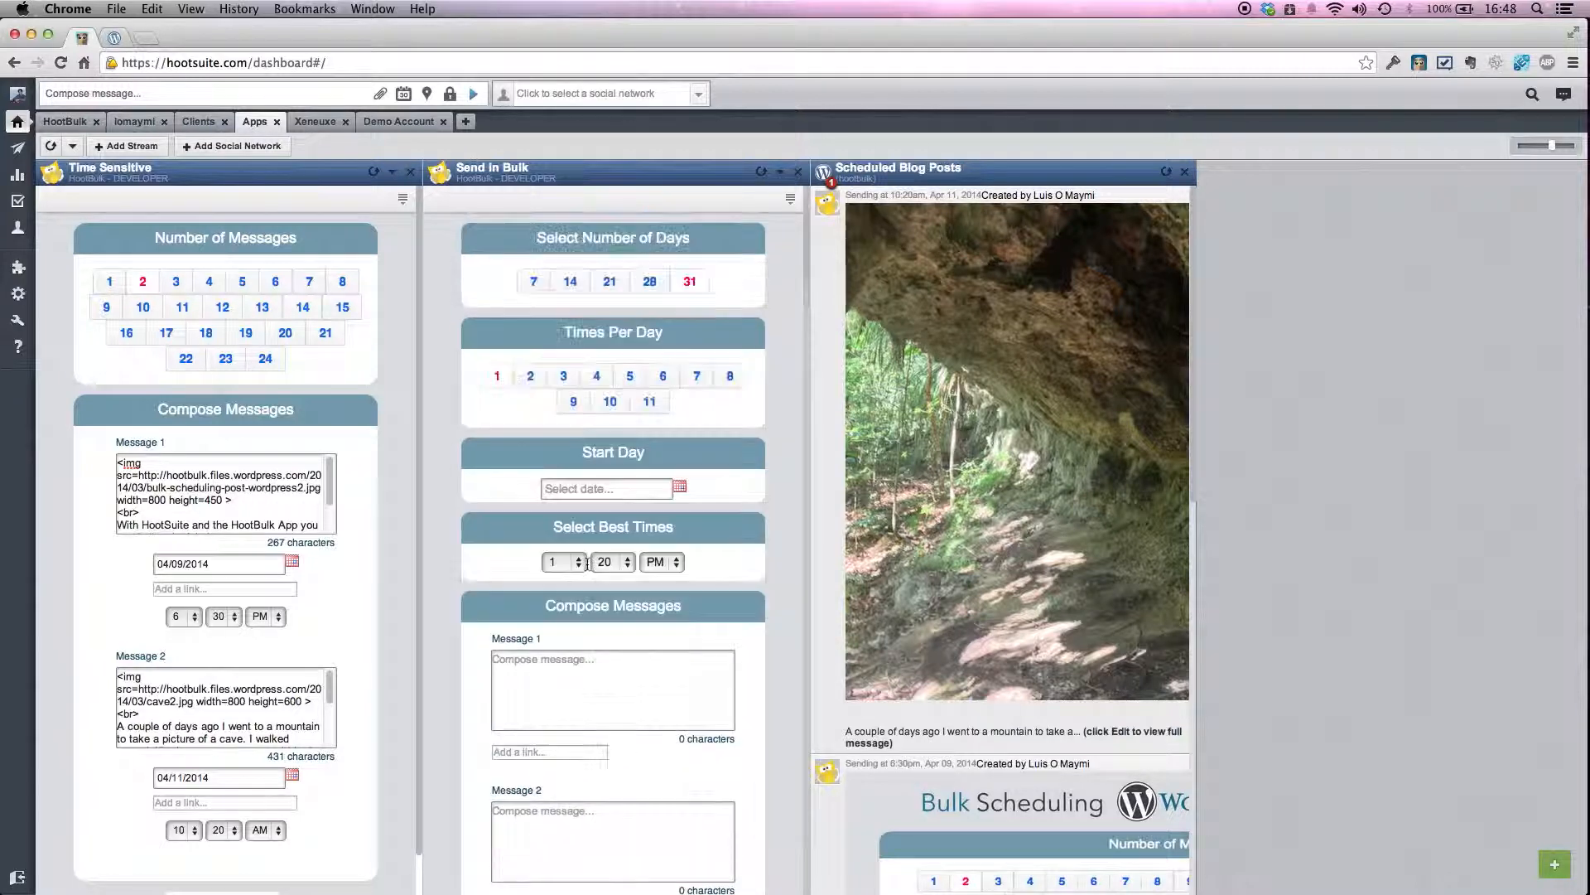